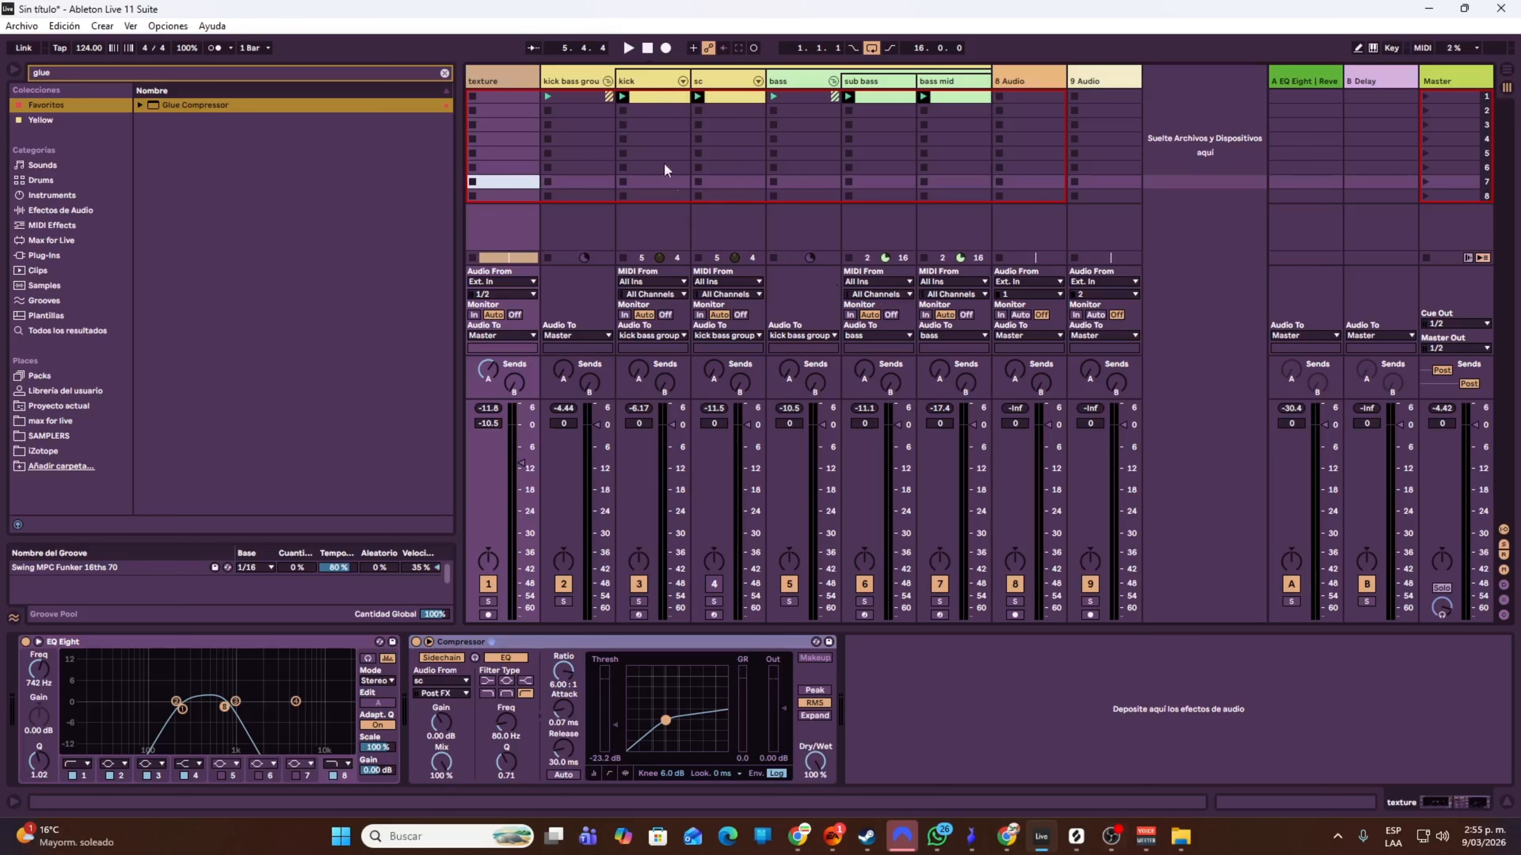
# - Review the device chains on the texture, kick bass group, bass and kick tracks
pyautogui.click(498, 84)
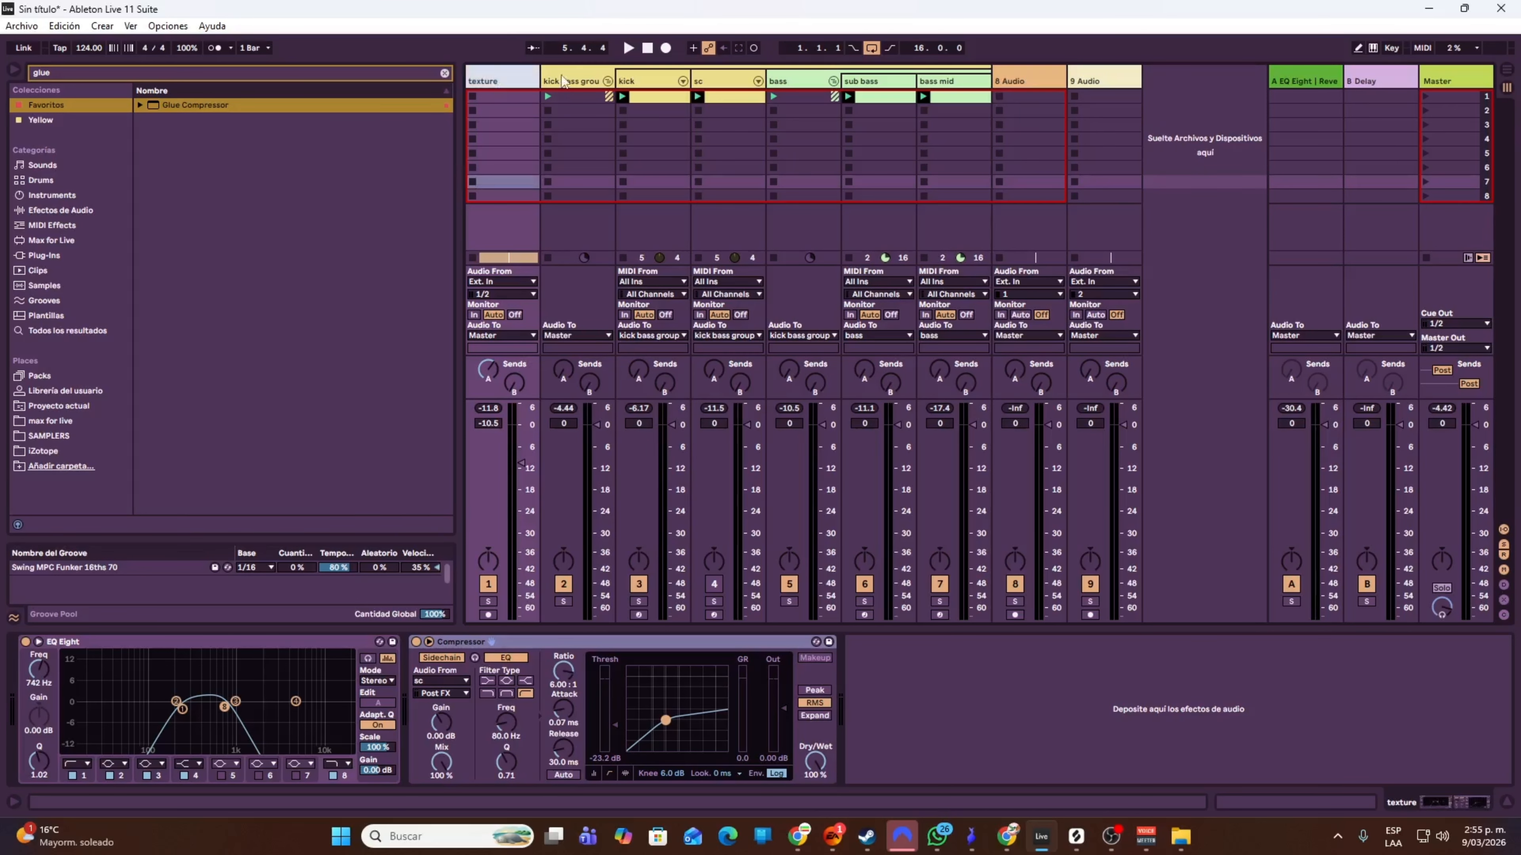
pyautogui.click(572, 85)
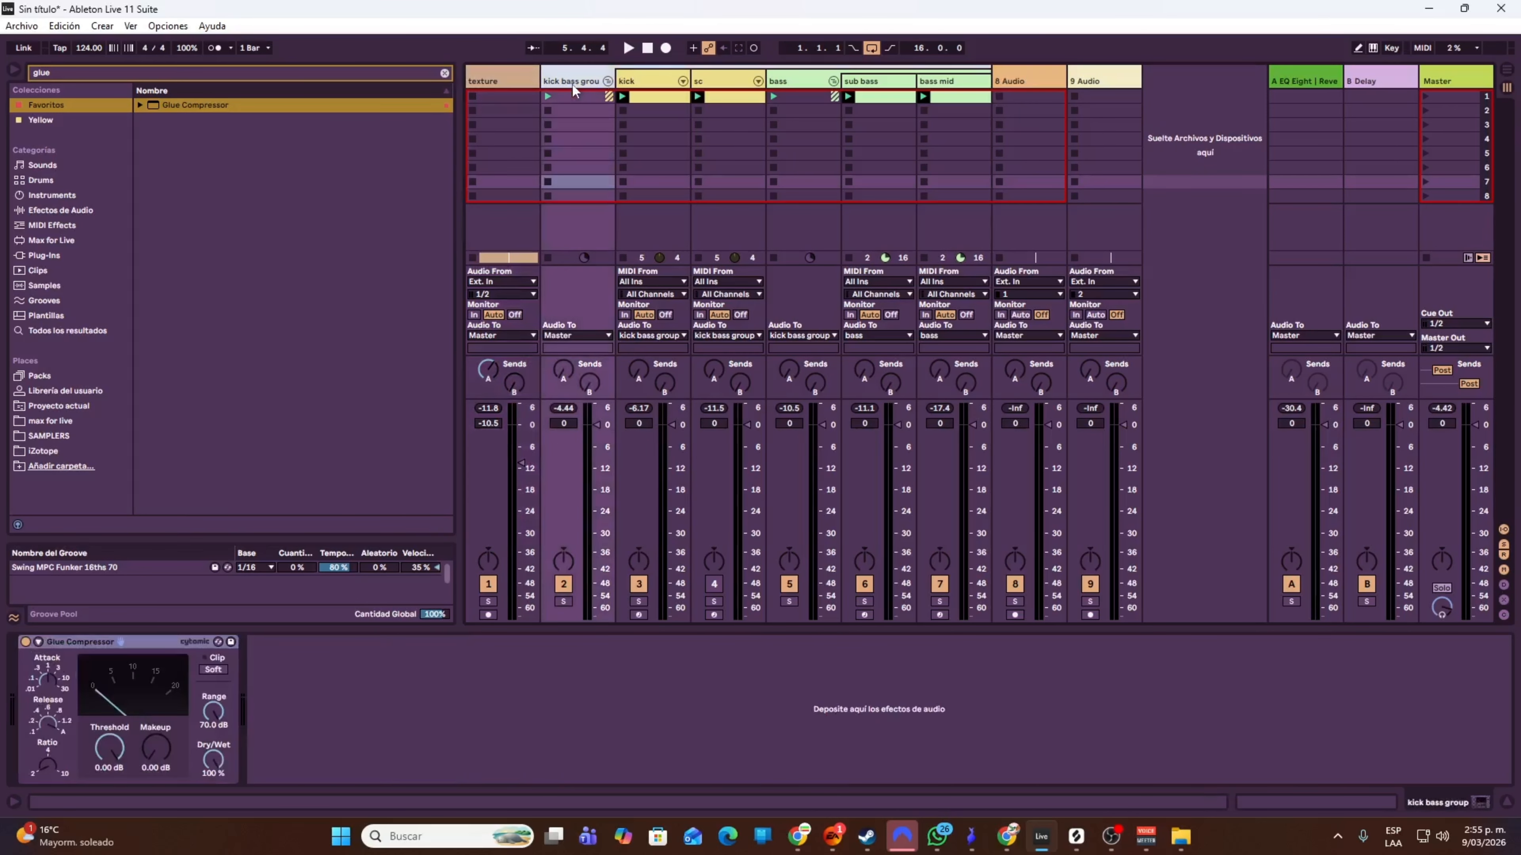
pyautogui.click(812, 84)
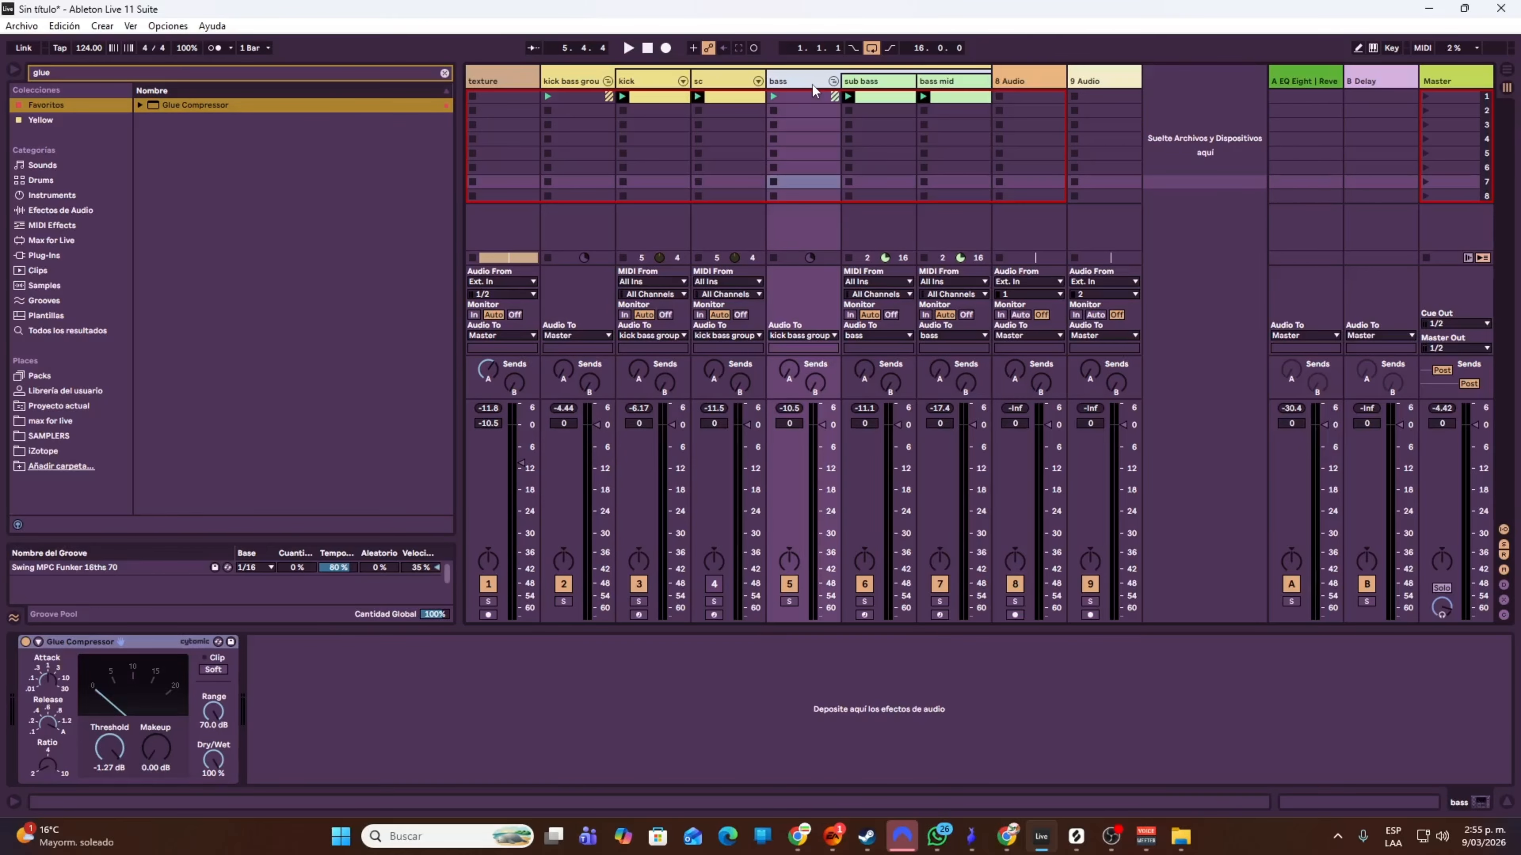
pyautogui.click(647, 83)
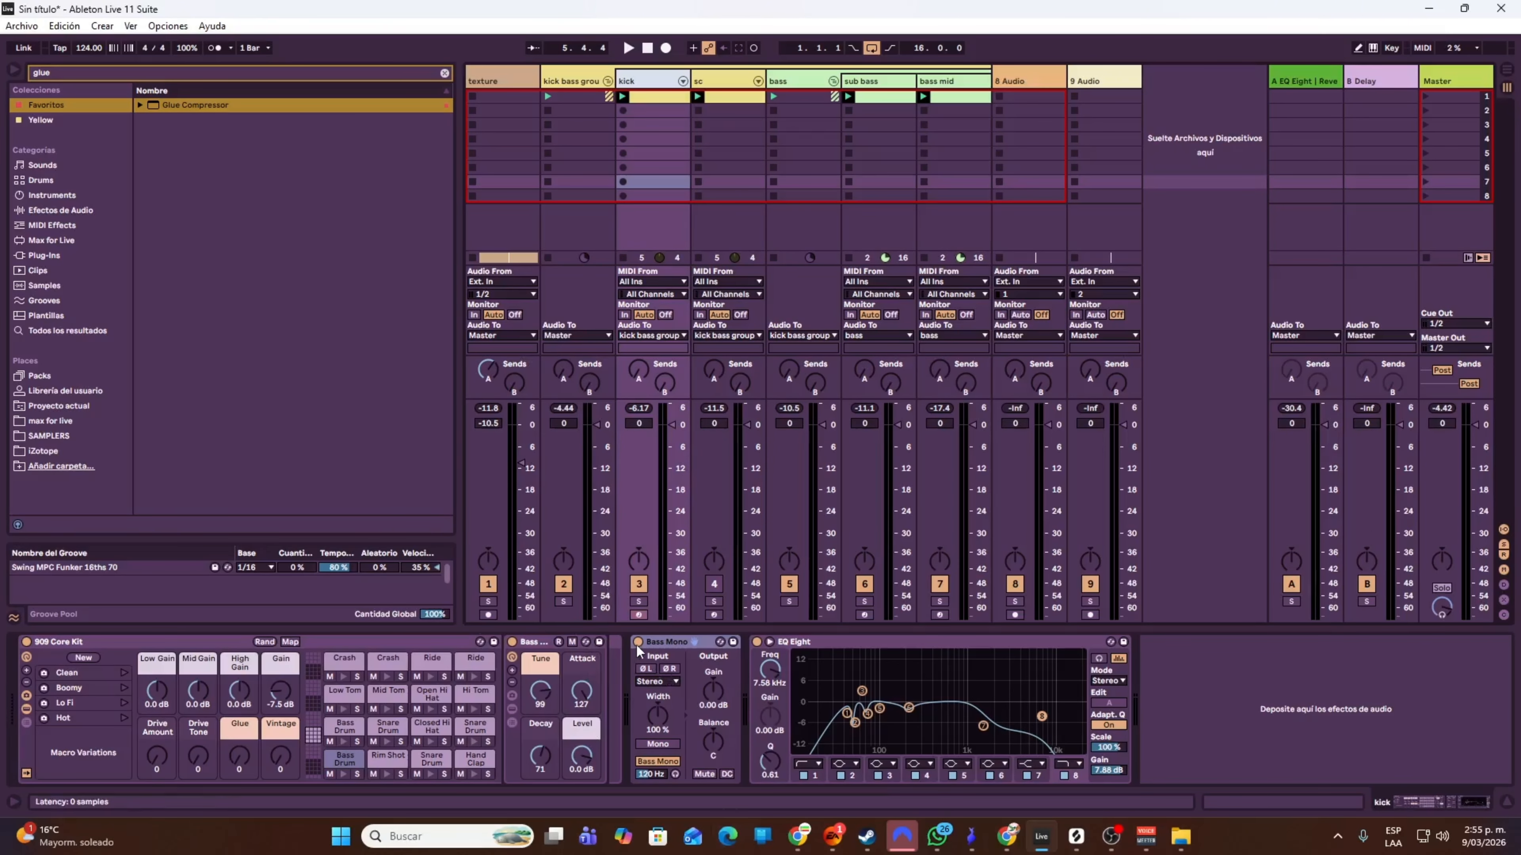
pyautogui.click(981, 180)
pyautogui.click(650, 81)
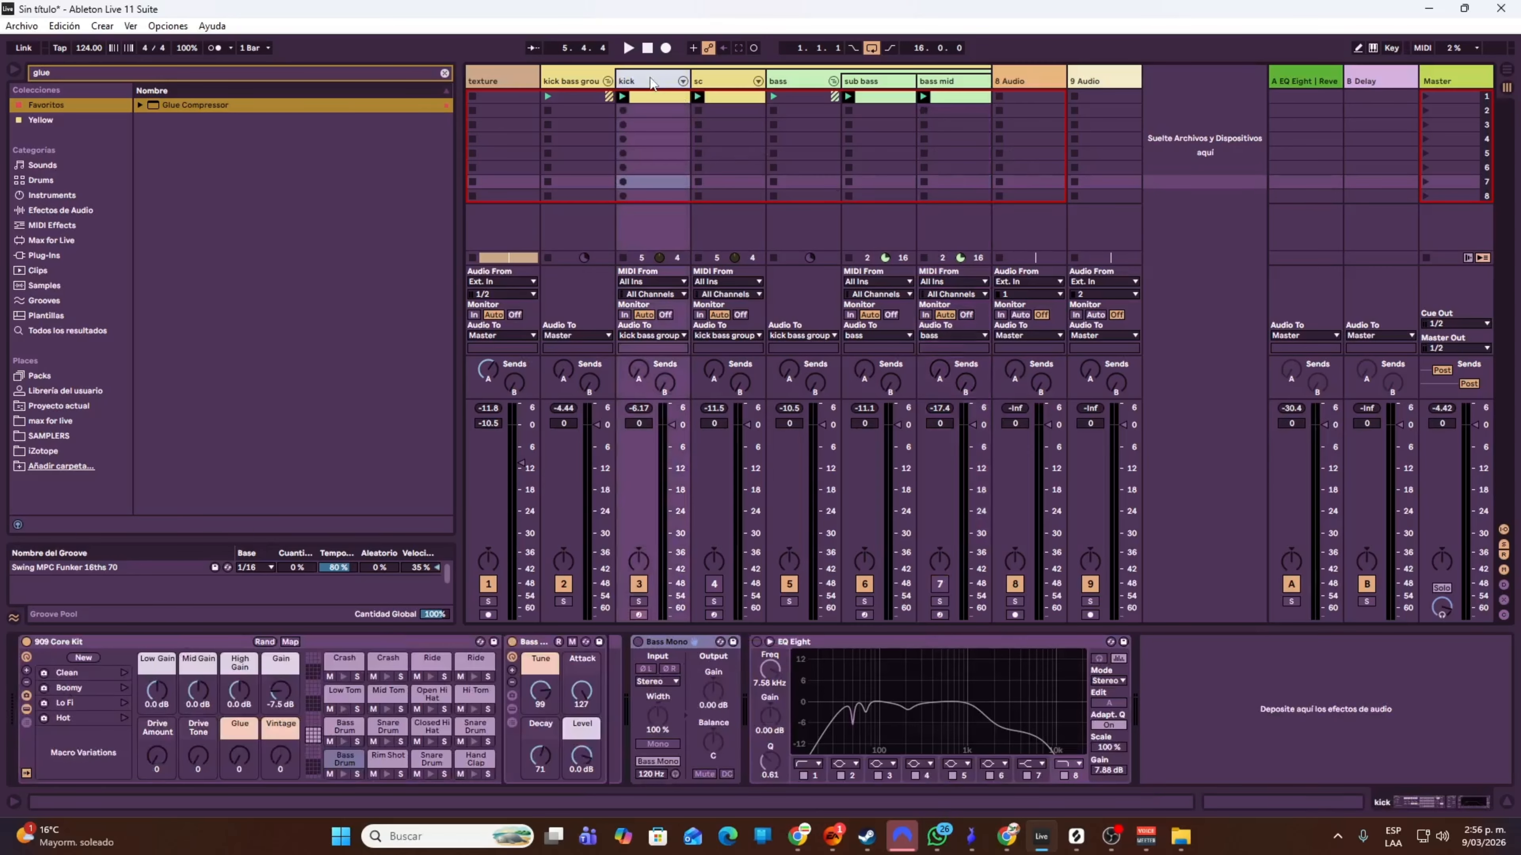
# - Play back the kick and bass loop in two passes and select the bass group
pyautogui.press('space')
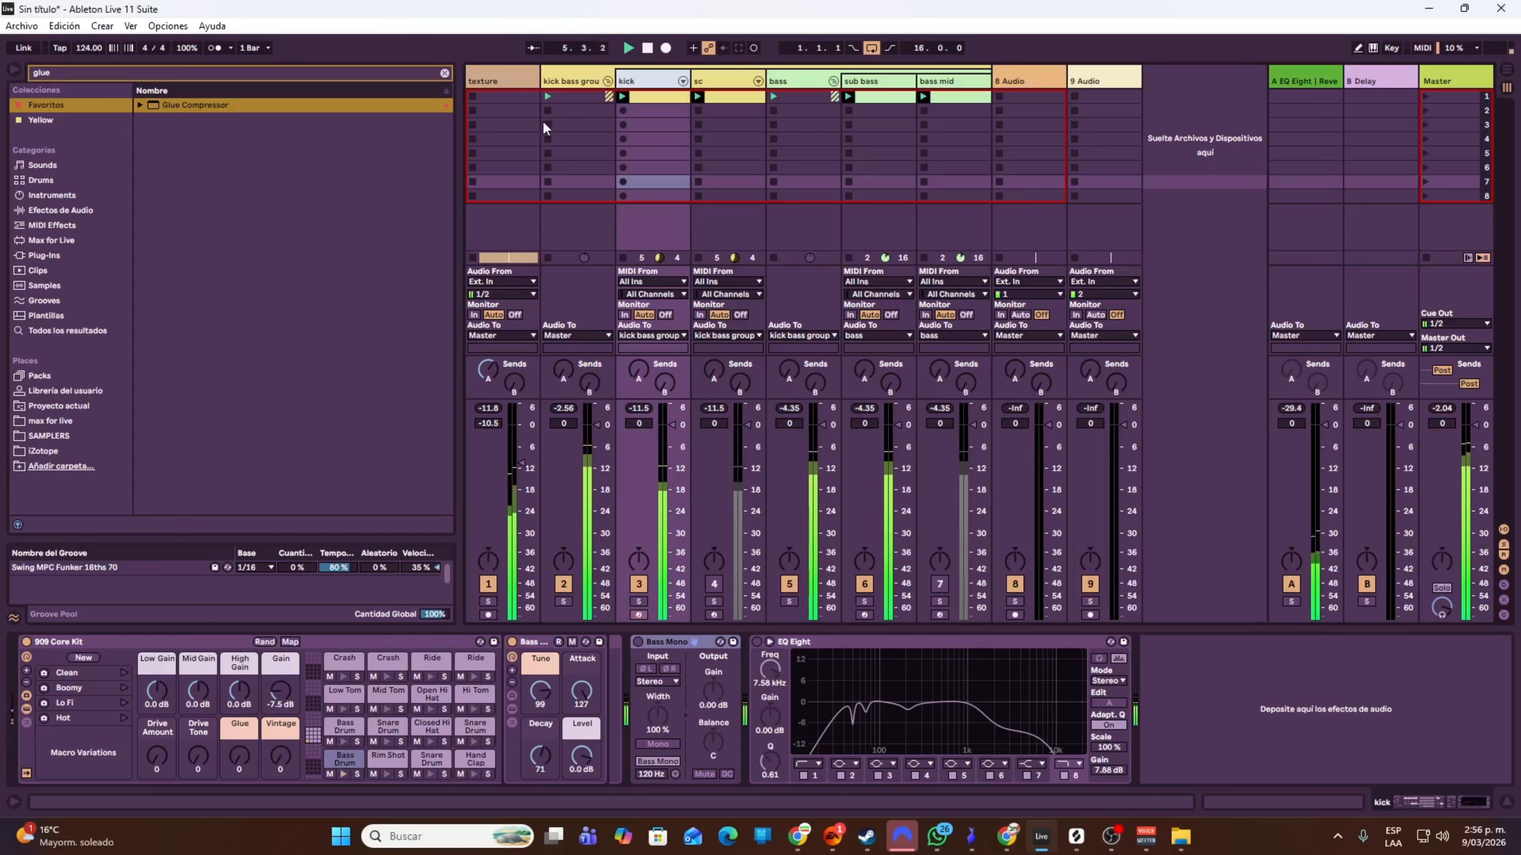
pyautogui.press('space')
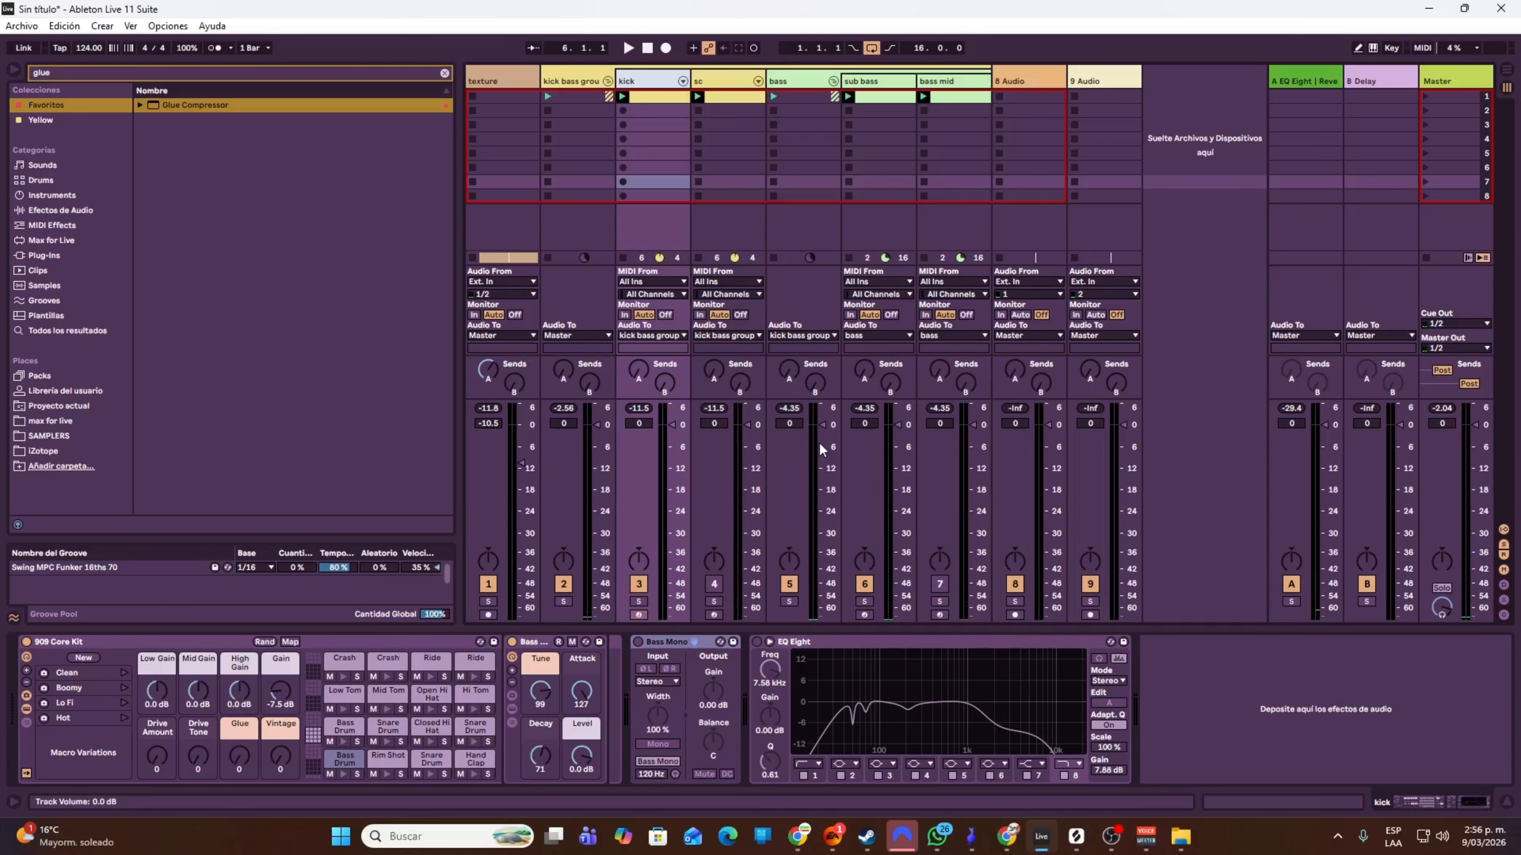
pyautogui.press('space')
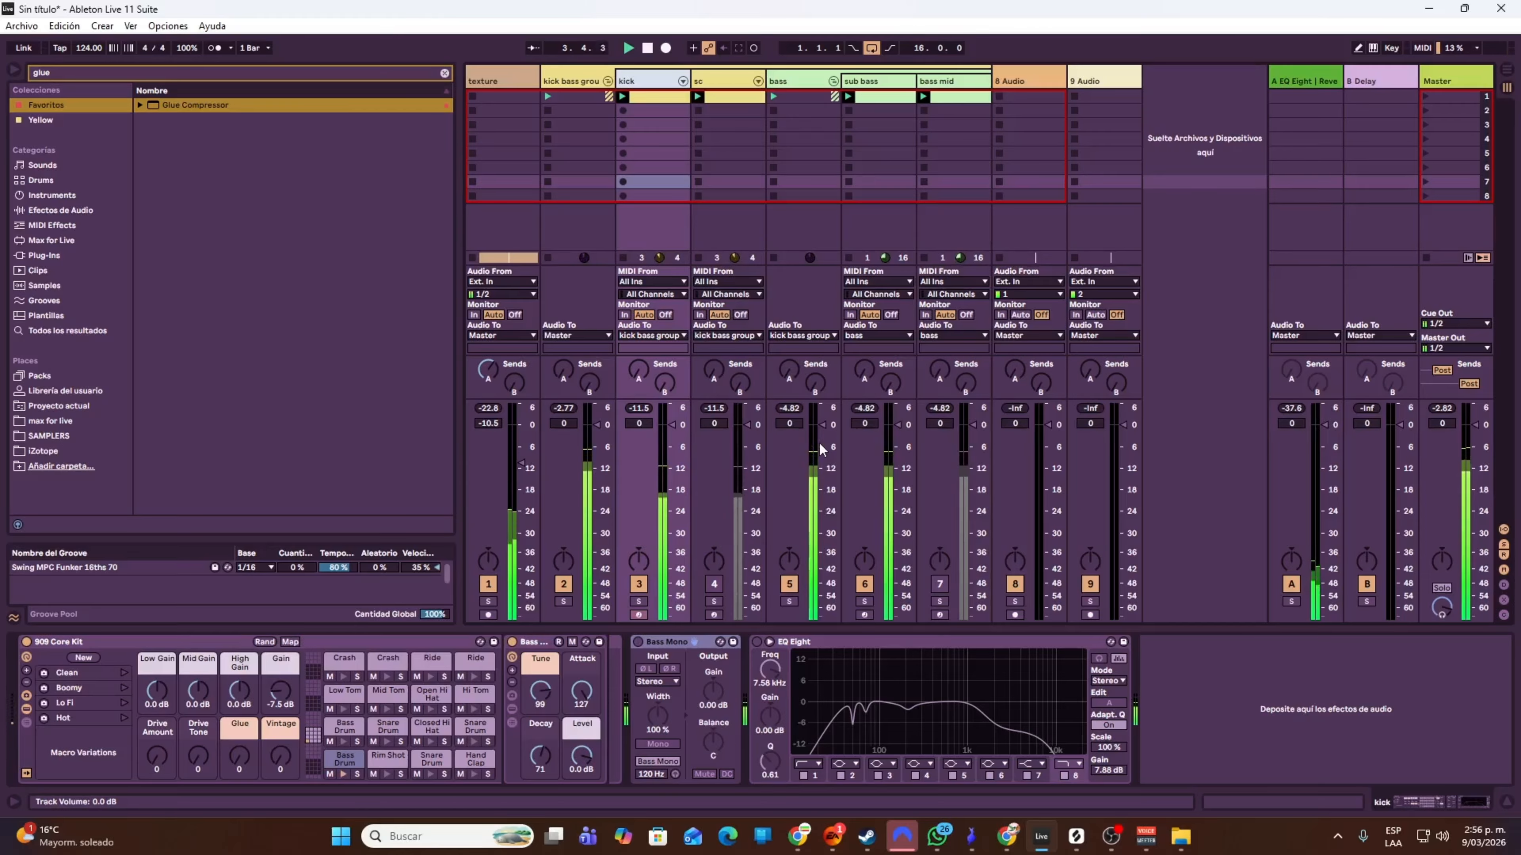
pyautogui.click(819, 442)
pyautogui.press('space')
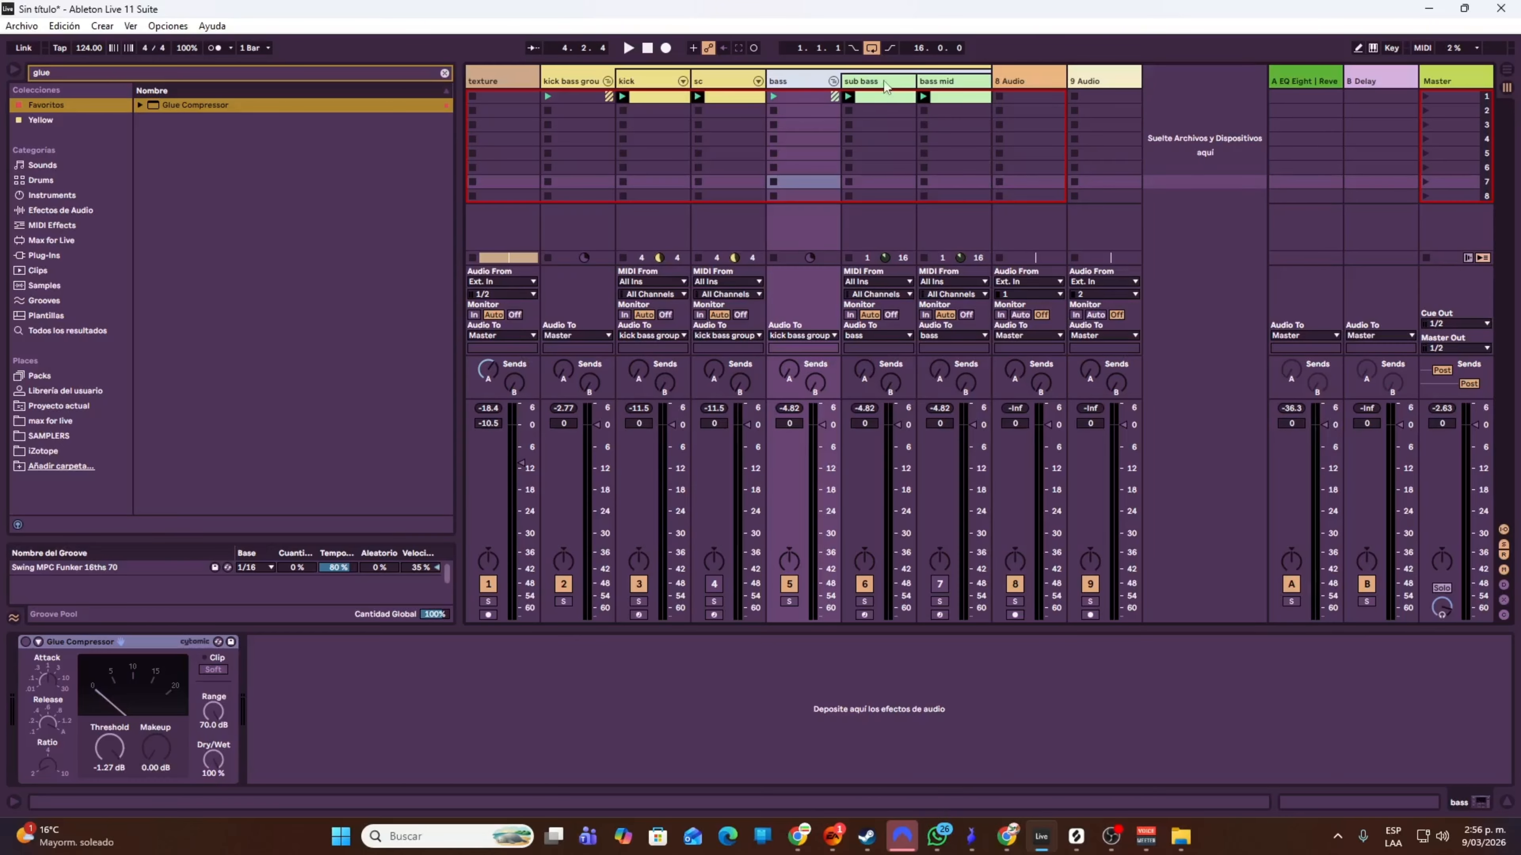
# - Enable EQ Eight on the sub bass track and select its low-cut band 1 and high-cut band 8
pyautogui.click(868, 84)
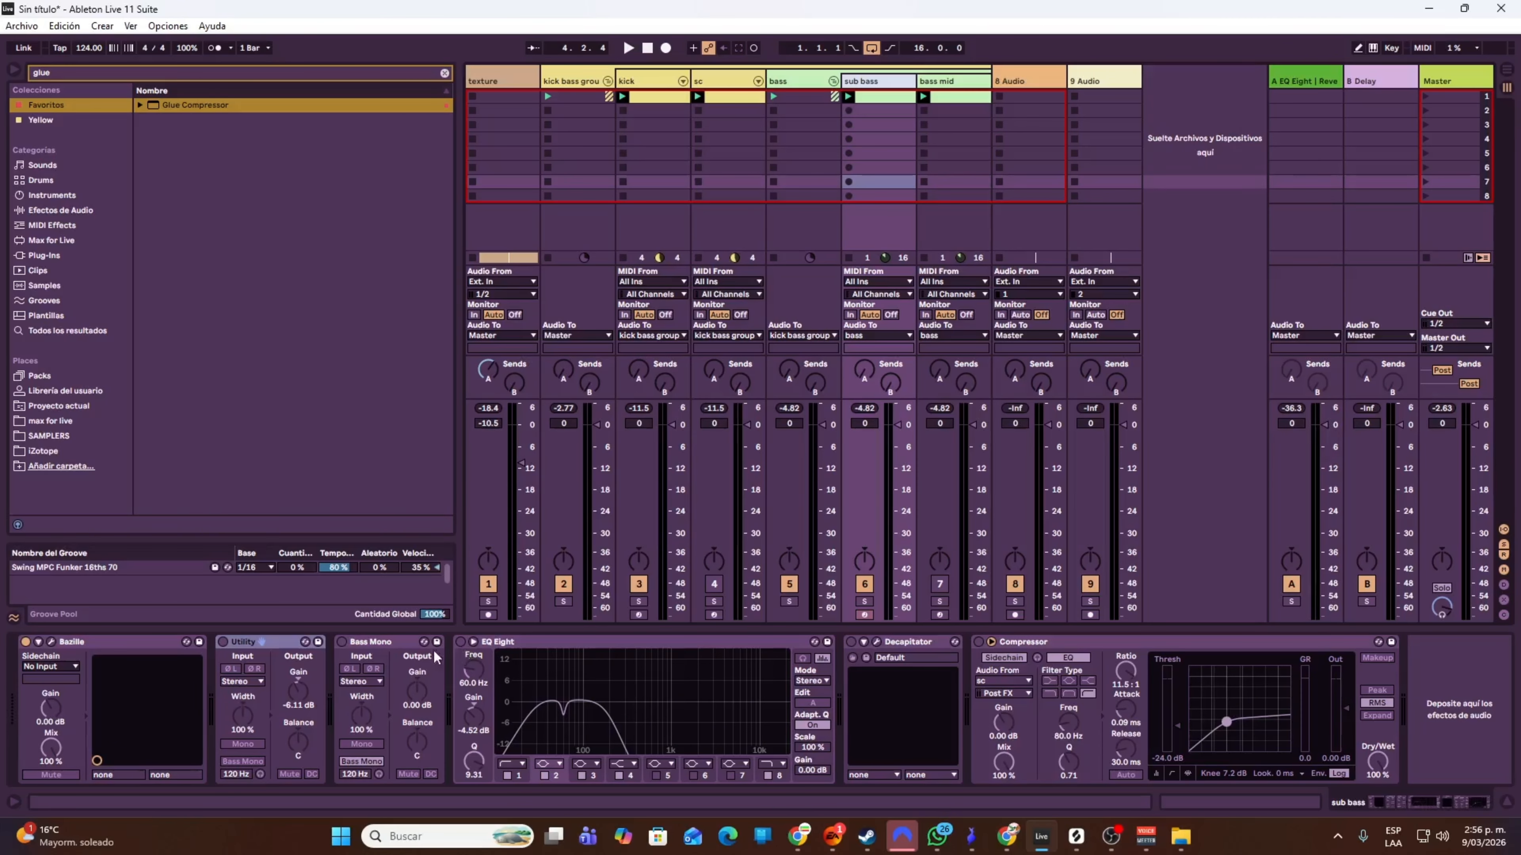
pyautogui.click(461, 642)
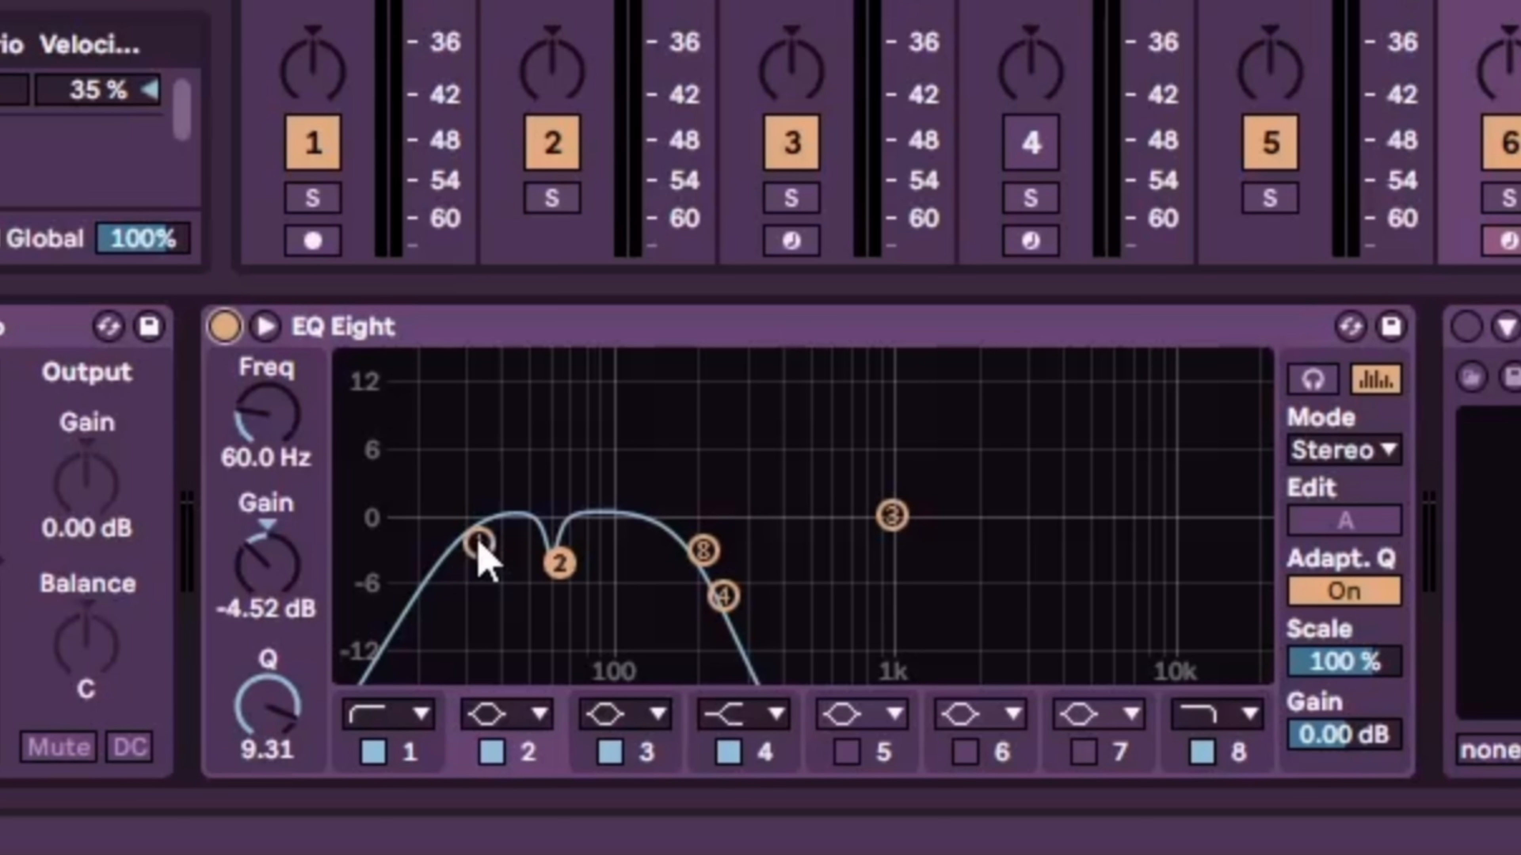
pyautogui.click(478, 544)
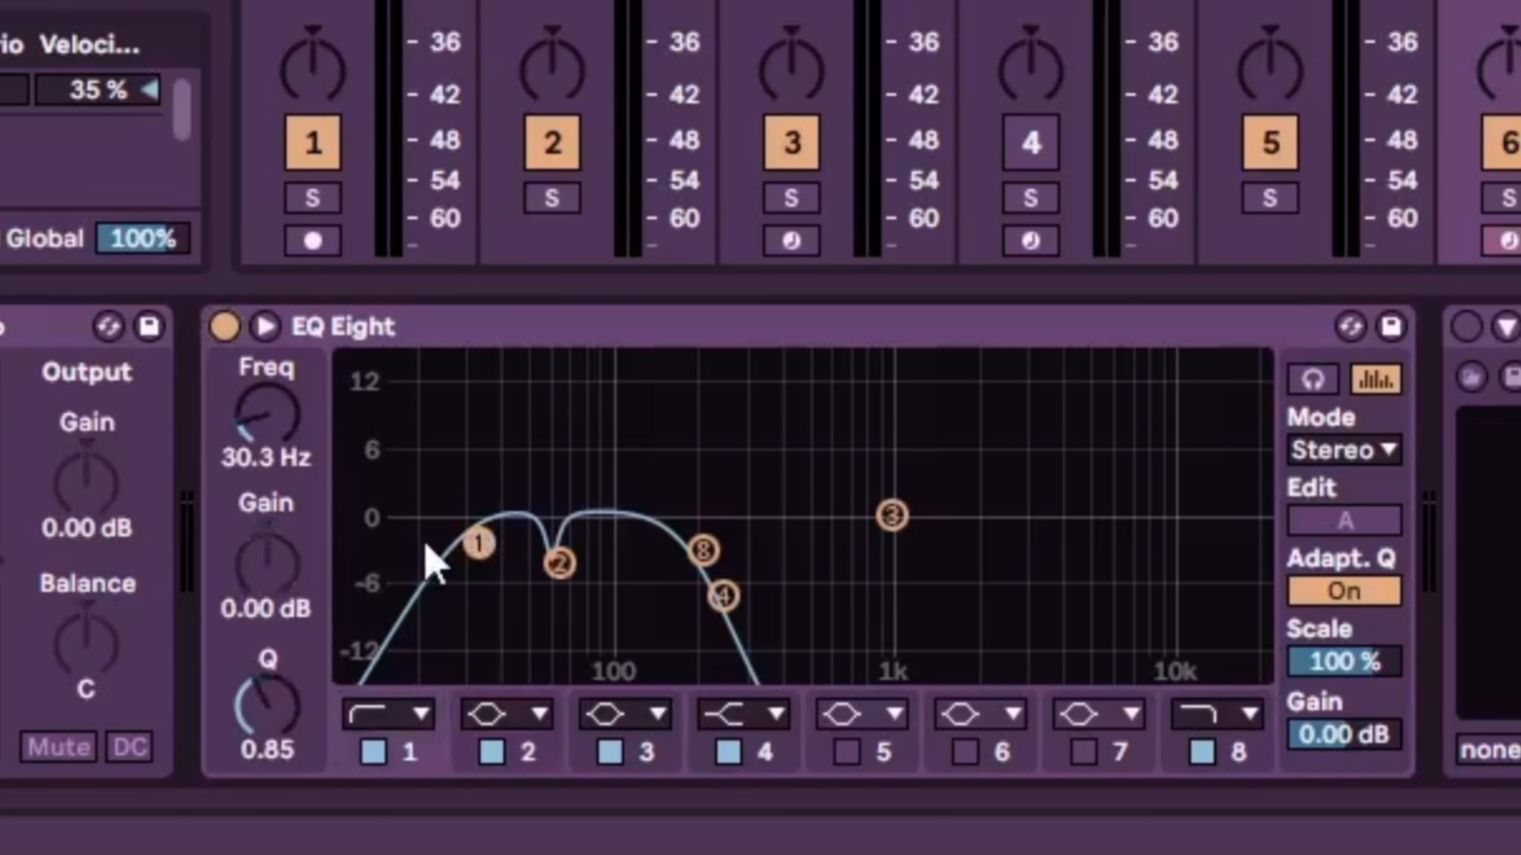
pyautogui.click(705, 550)
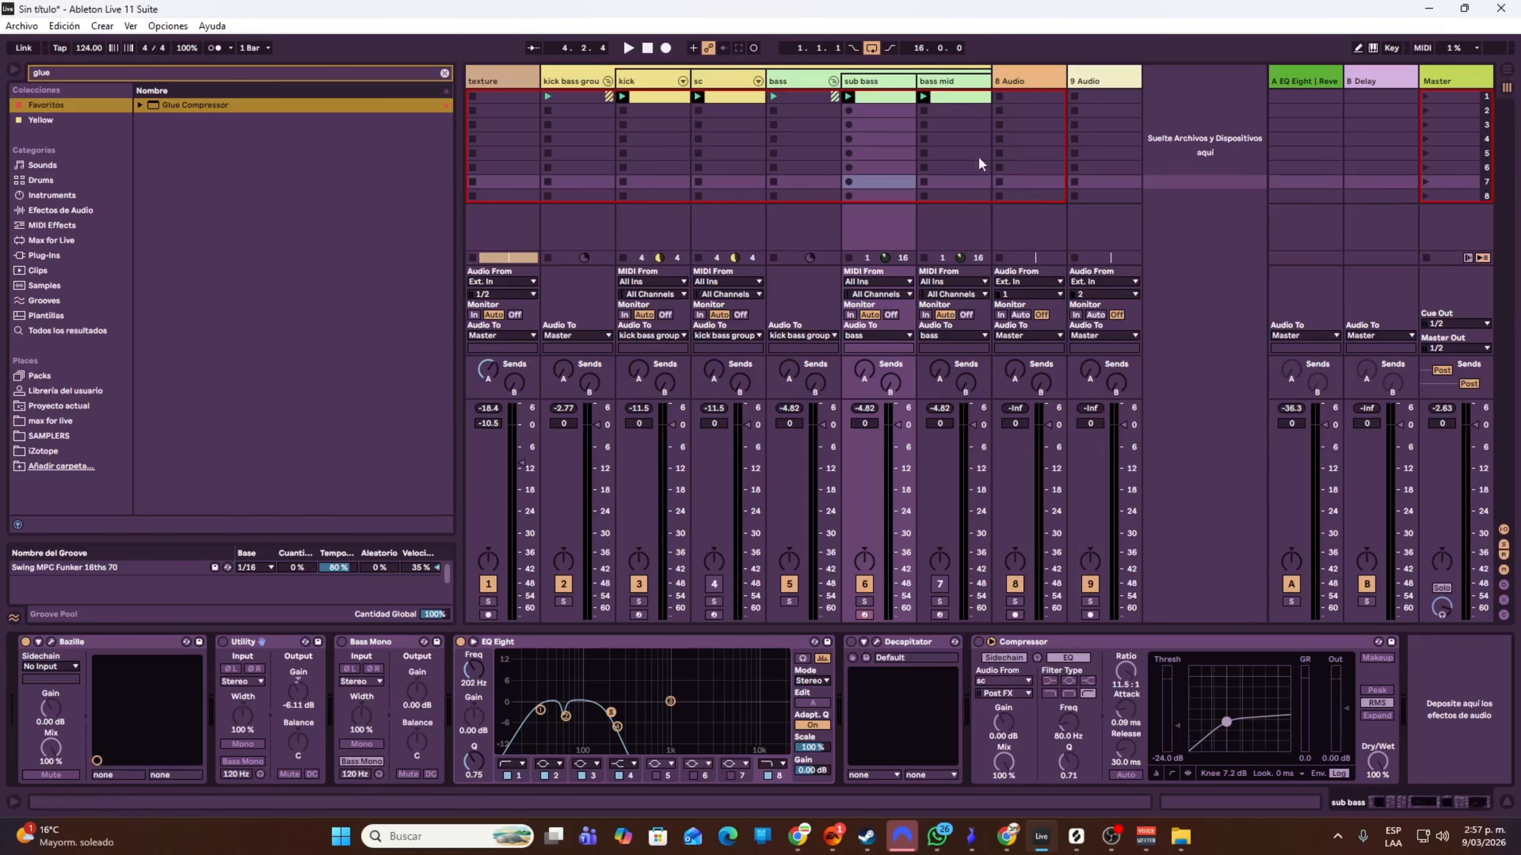
# - Try duplicating the sub bass track and delete the copy
pyautogui.click(956, 83)
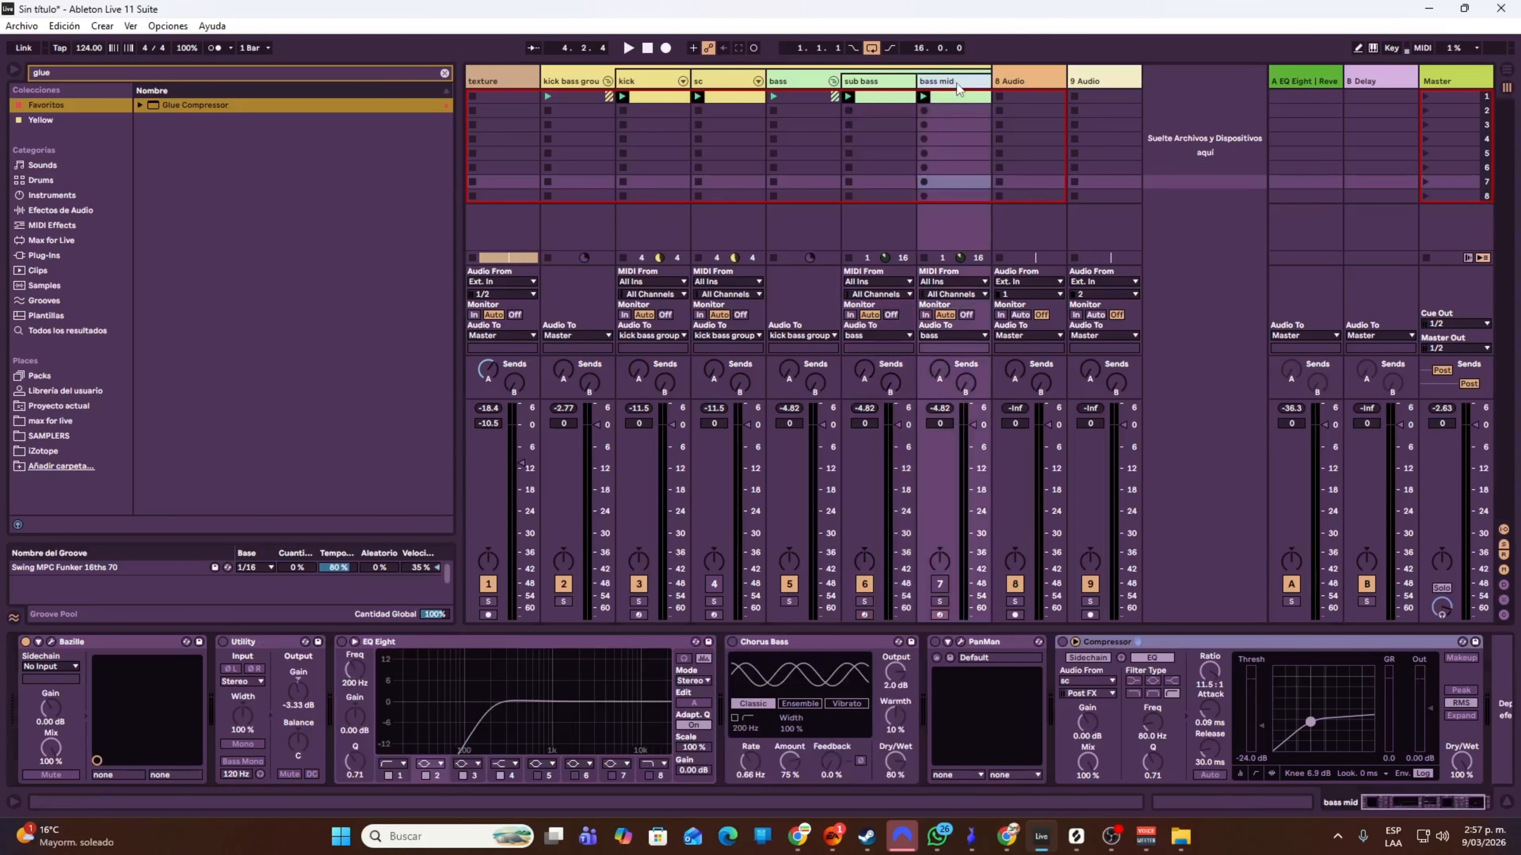
pyautogui.click(878, 88)
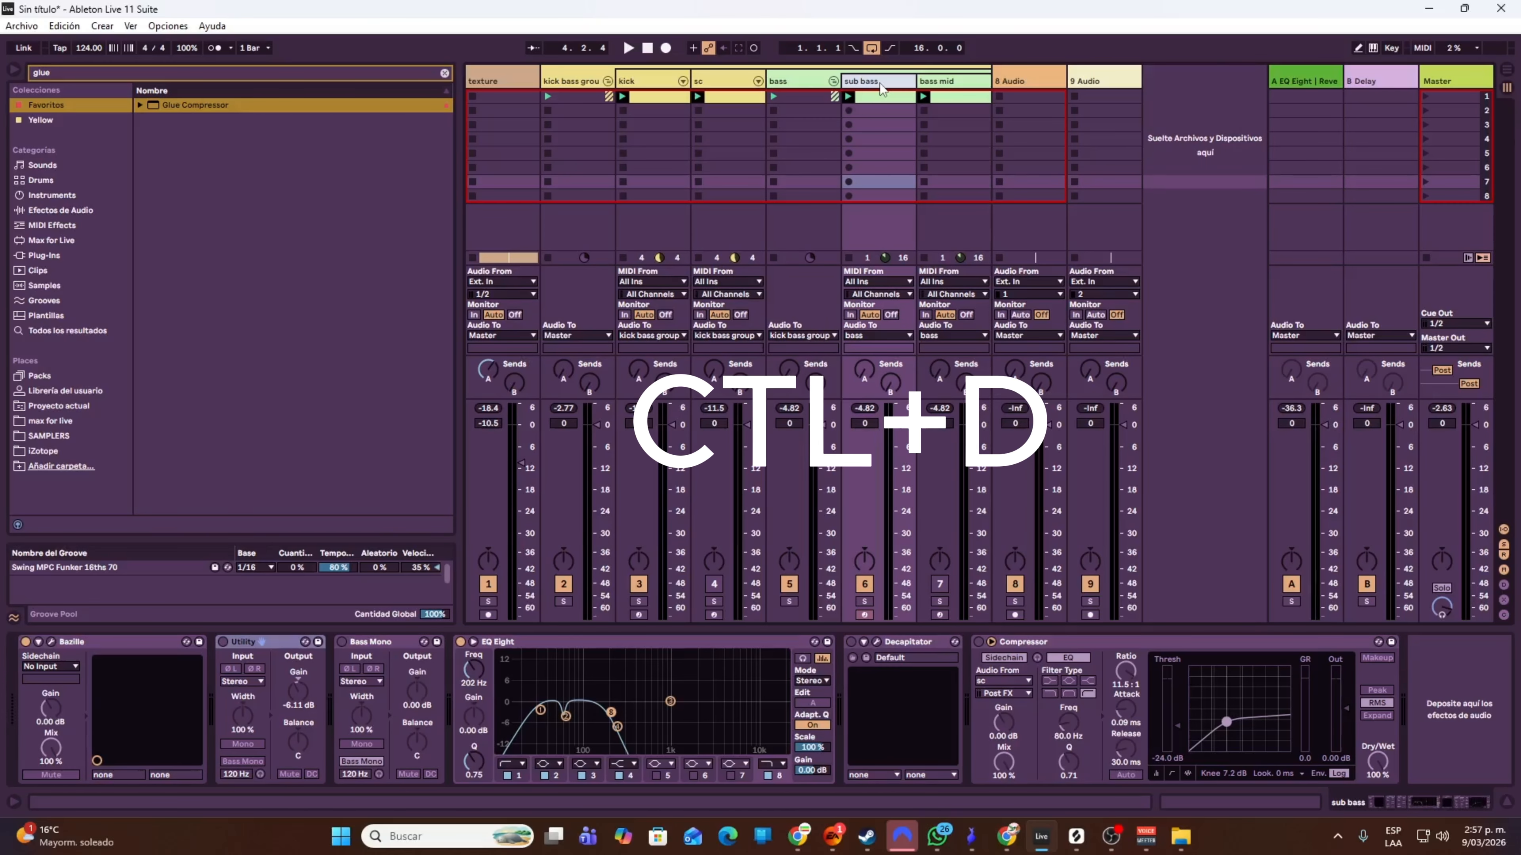
pyautogui.hotkey('ctrl', 'd')
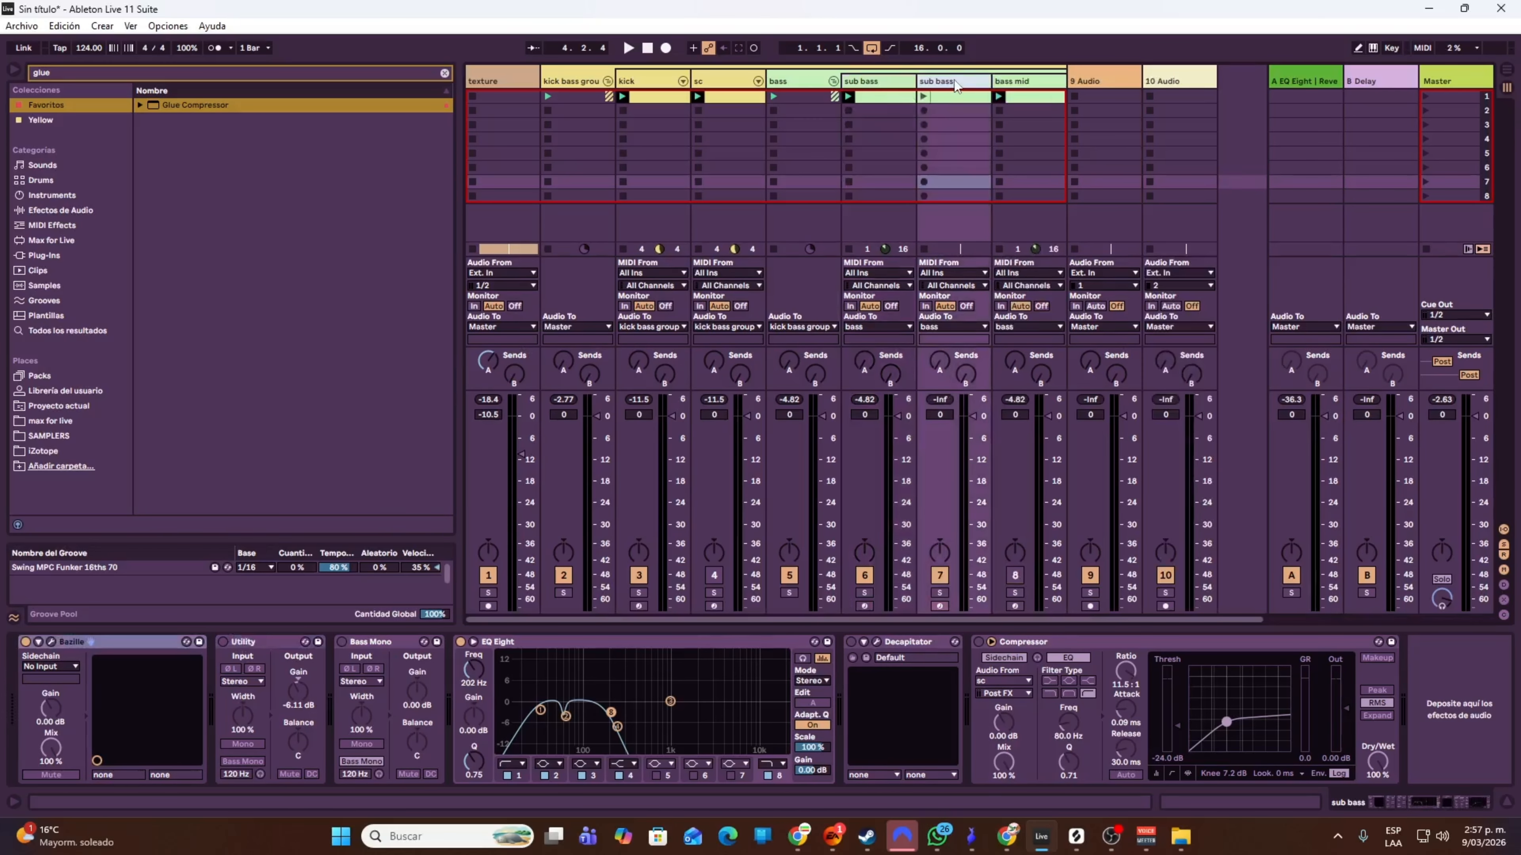
pyautogui.press('Delete')
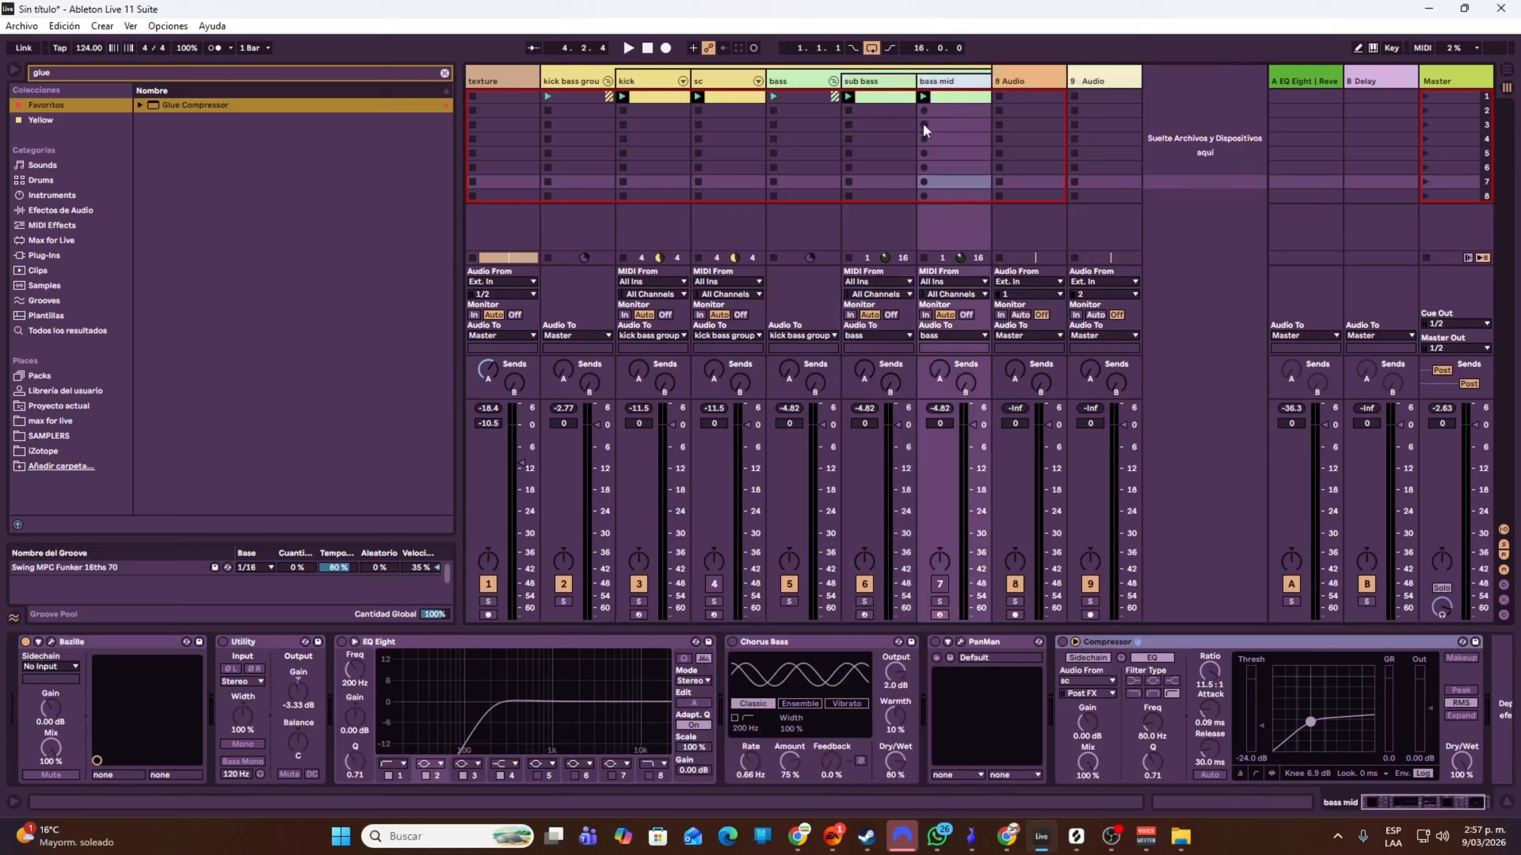
# - Enable EQ Eight on the bass mid track and audition the bass layers by briefly muting bass mid and sub bass individually
pyautogui.click(342, 642)
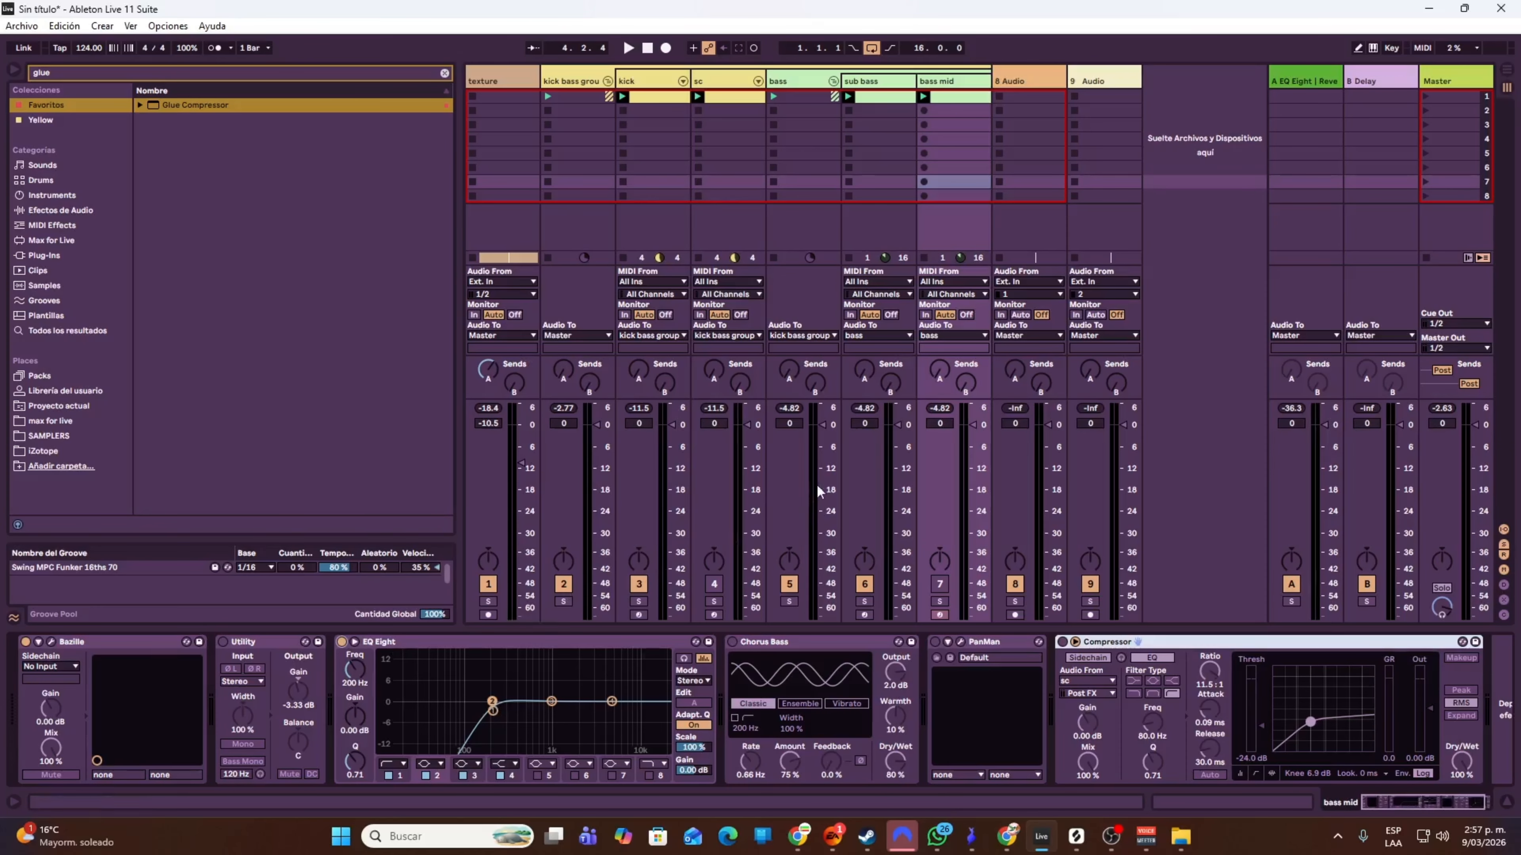
pyautogui.press('space')
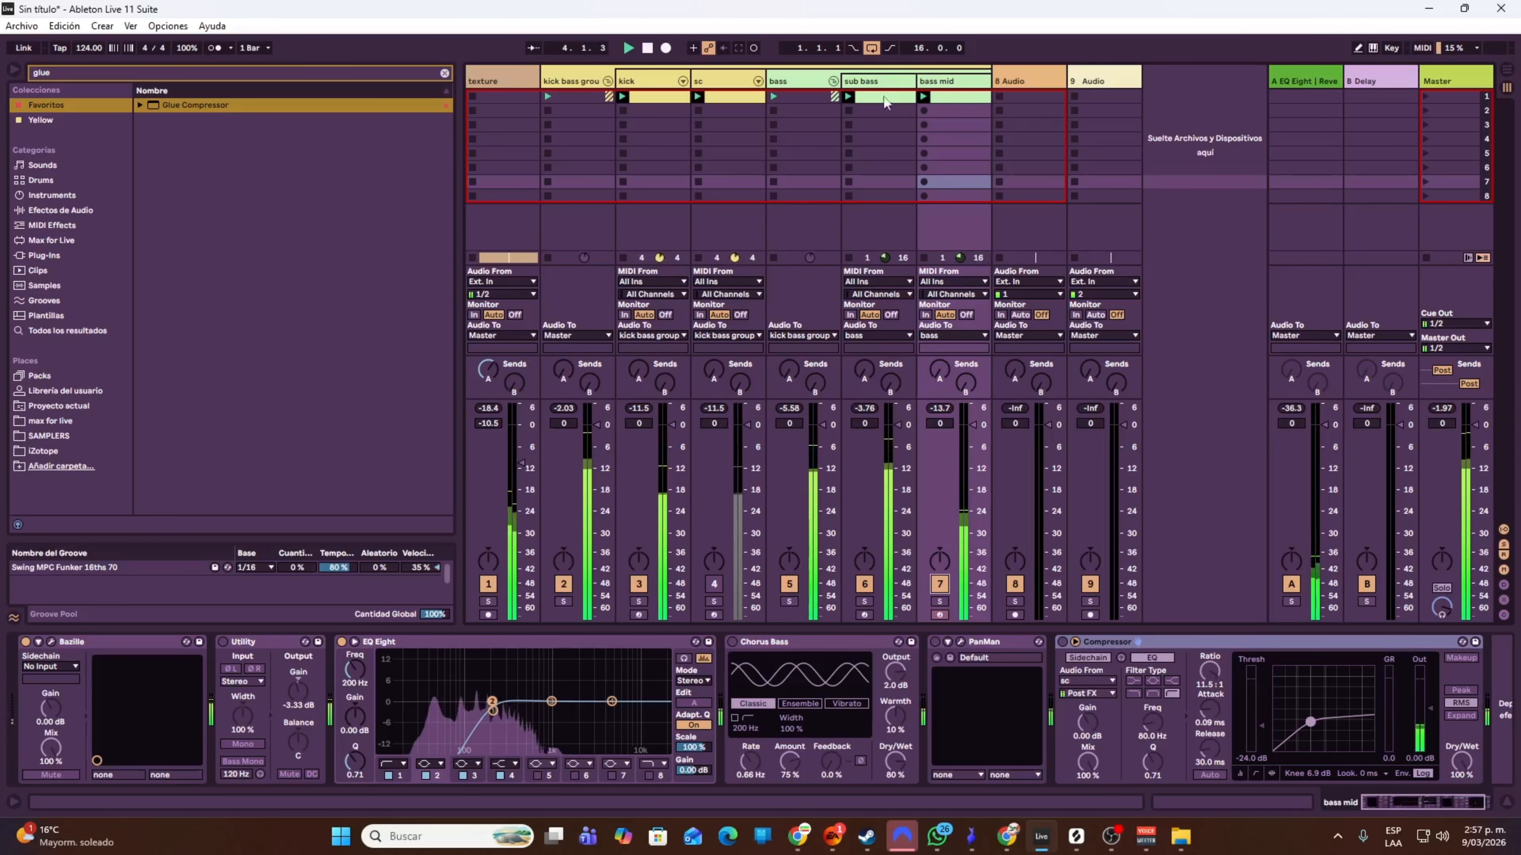
pyautogui.click(940, 584)
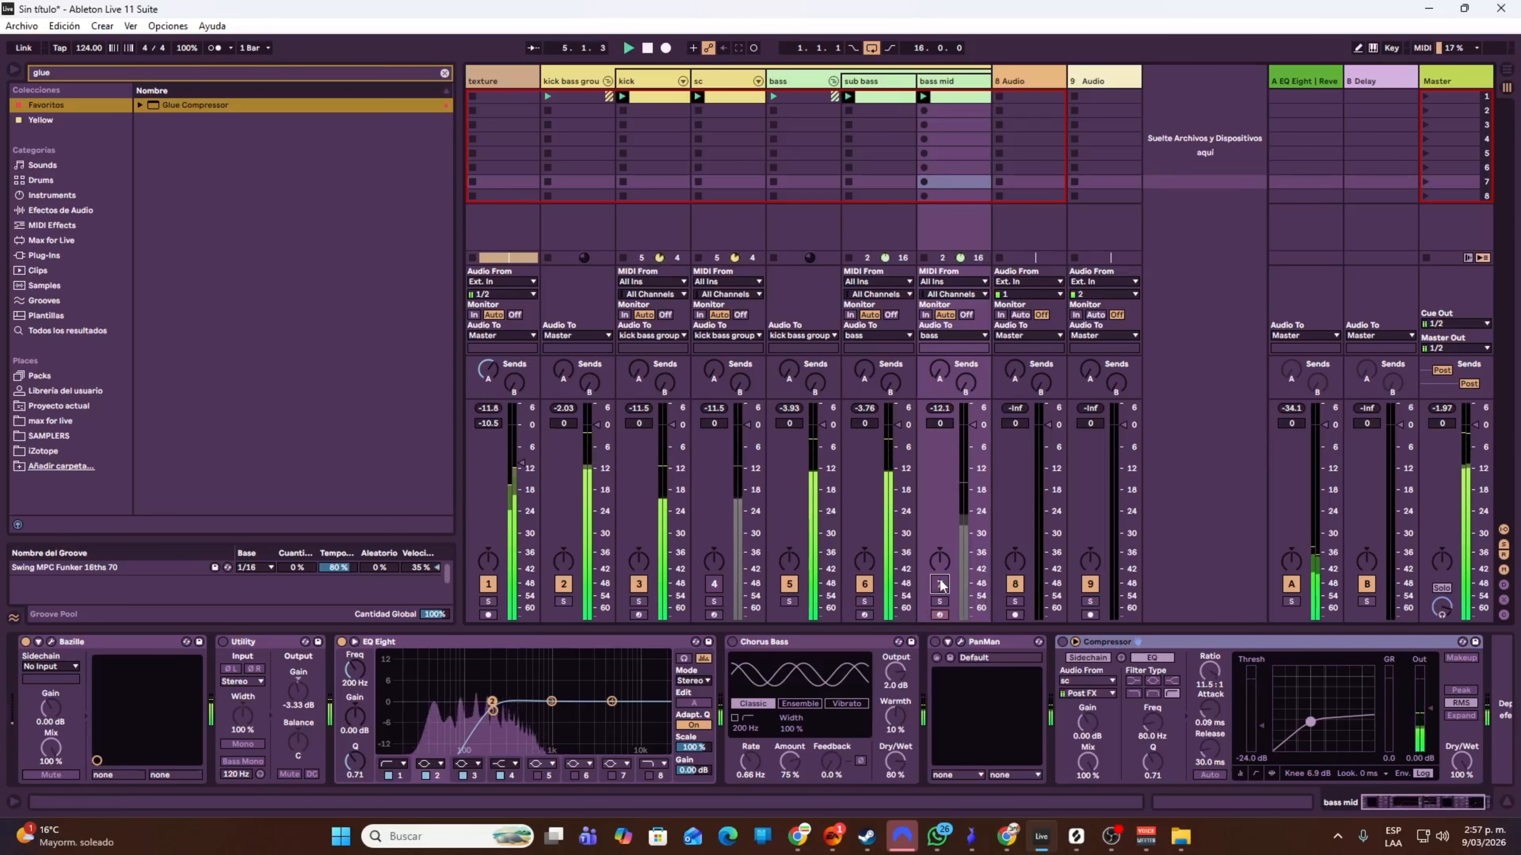
pyautogui.click(939, 585)
pyautogui.click(864, 586)
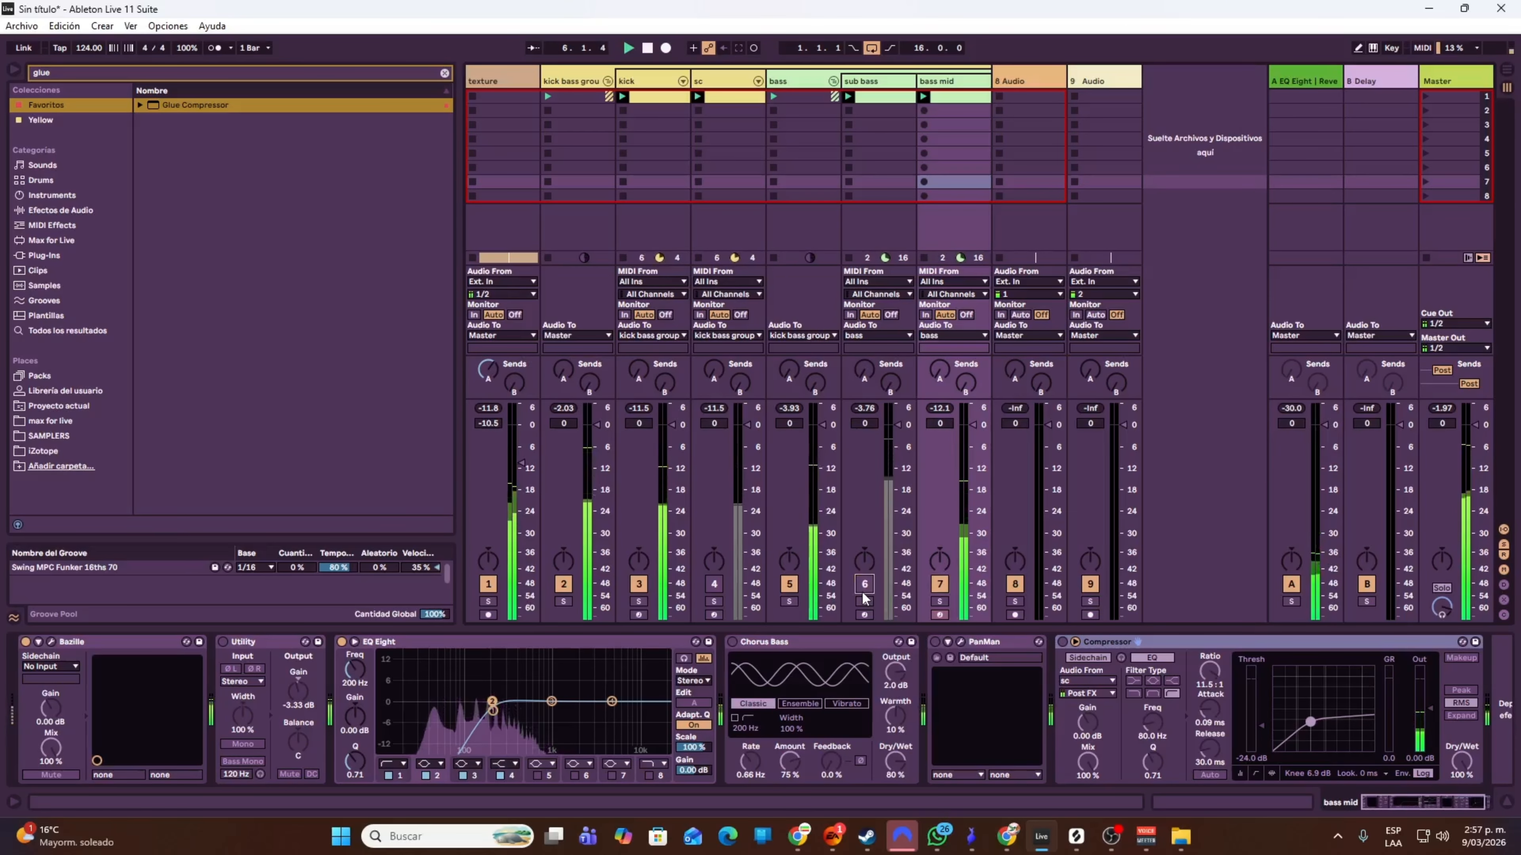
pyautogui.click(864, 586)
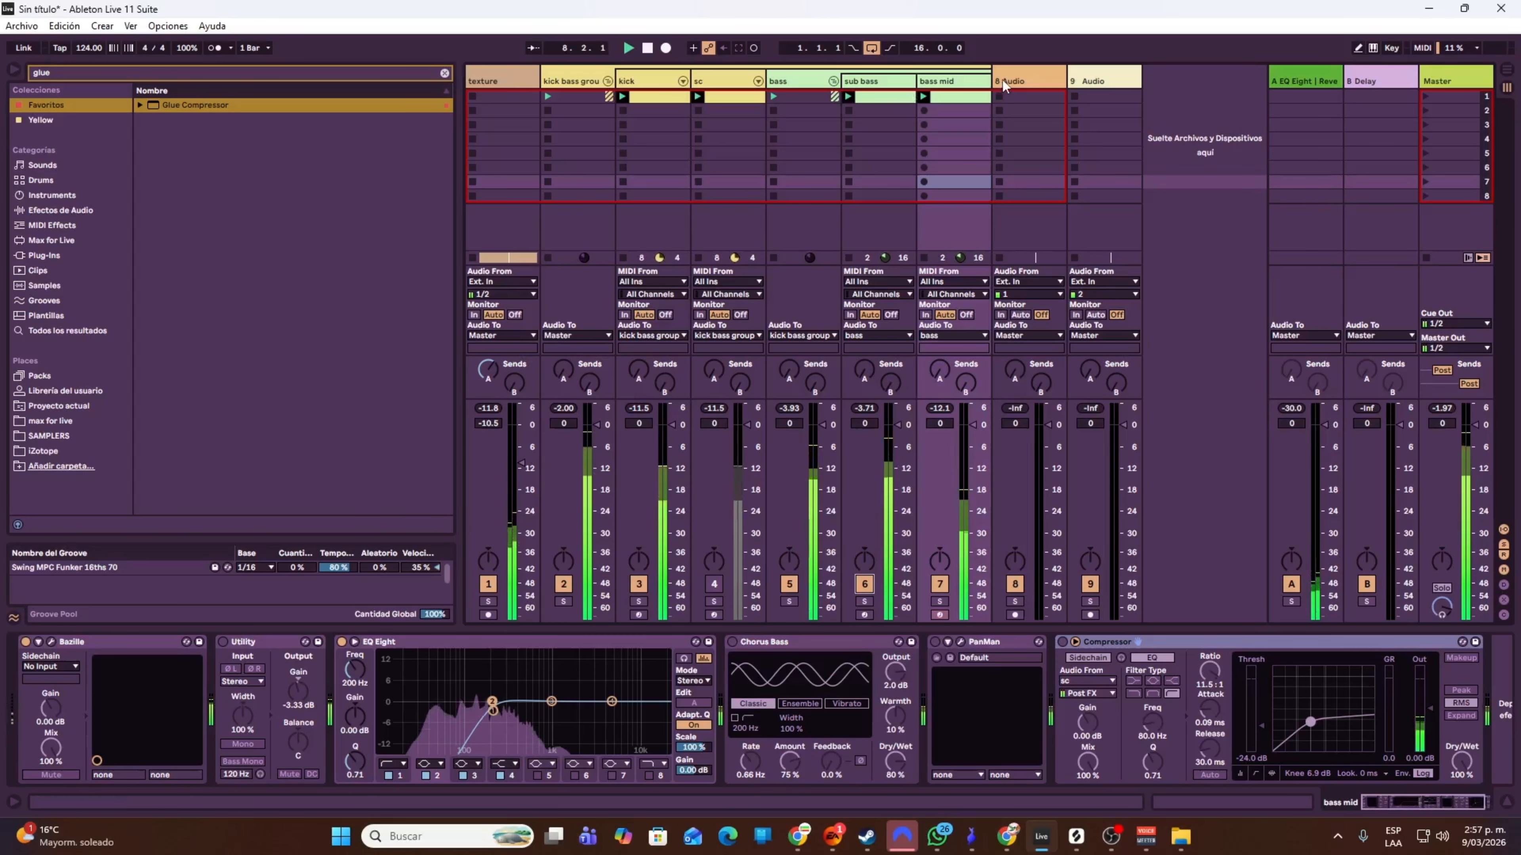
pyautogui.press('space')
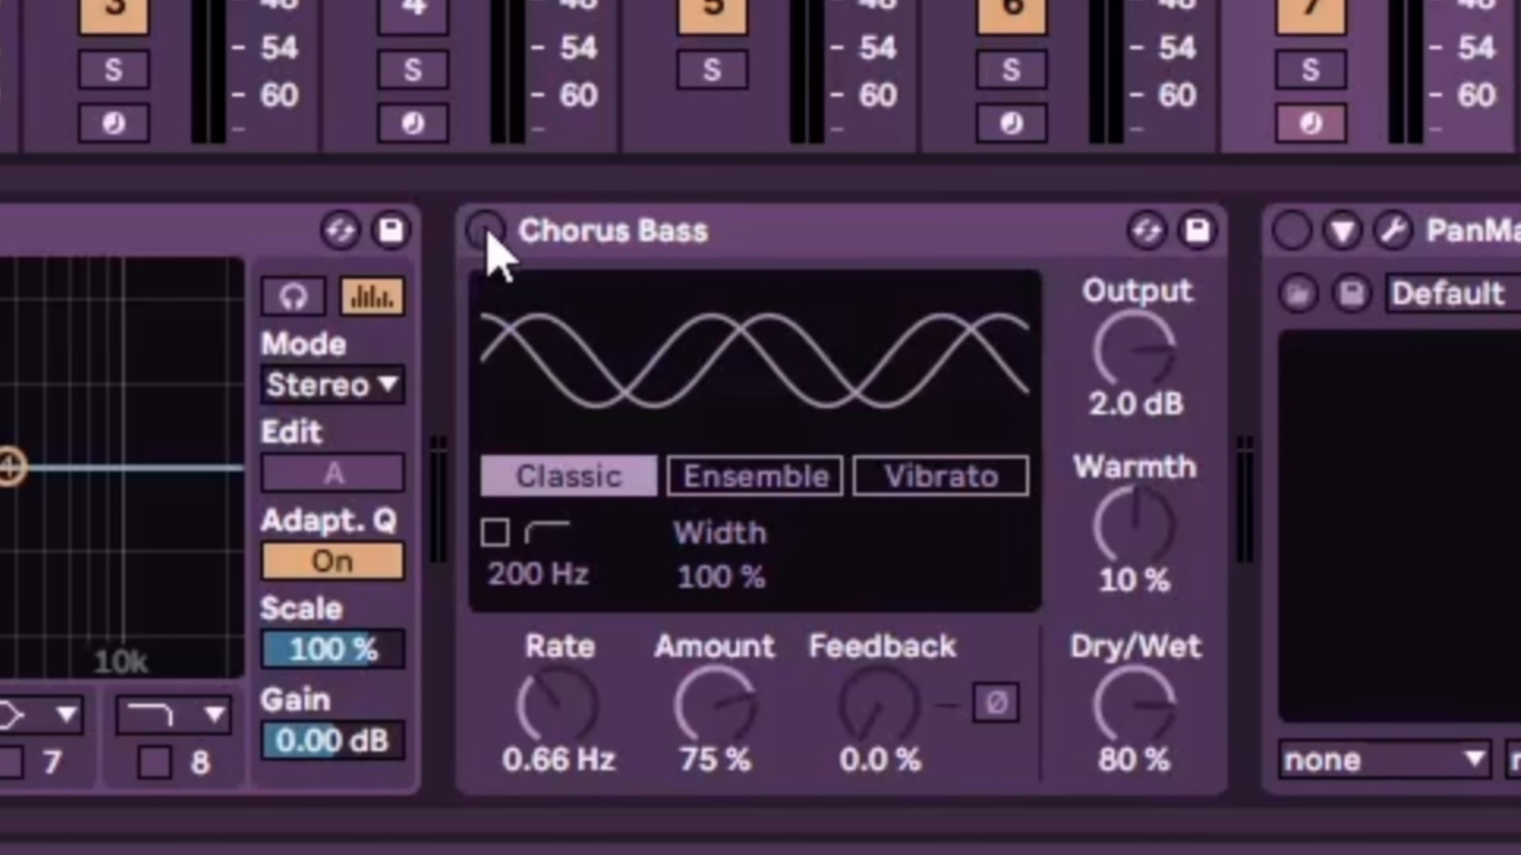
# - Enable Chorus Bass on the bass mid track and compare the playback with the effect bypassed and active
pyautogui.click(486, 231)
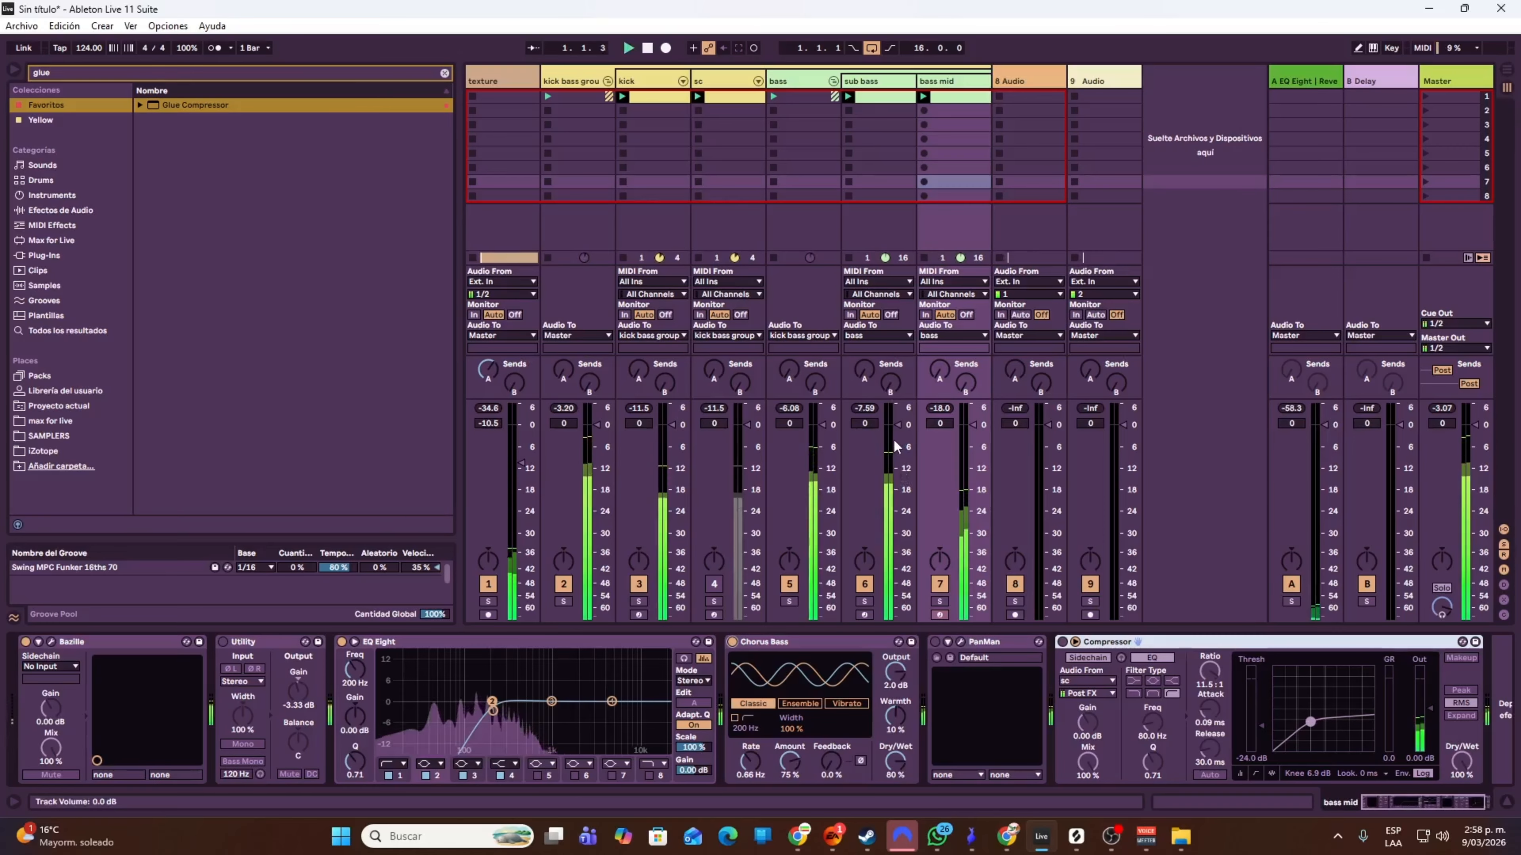
pyautogui.click(731, 642)
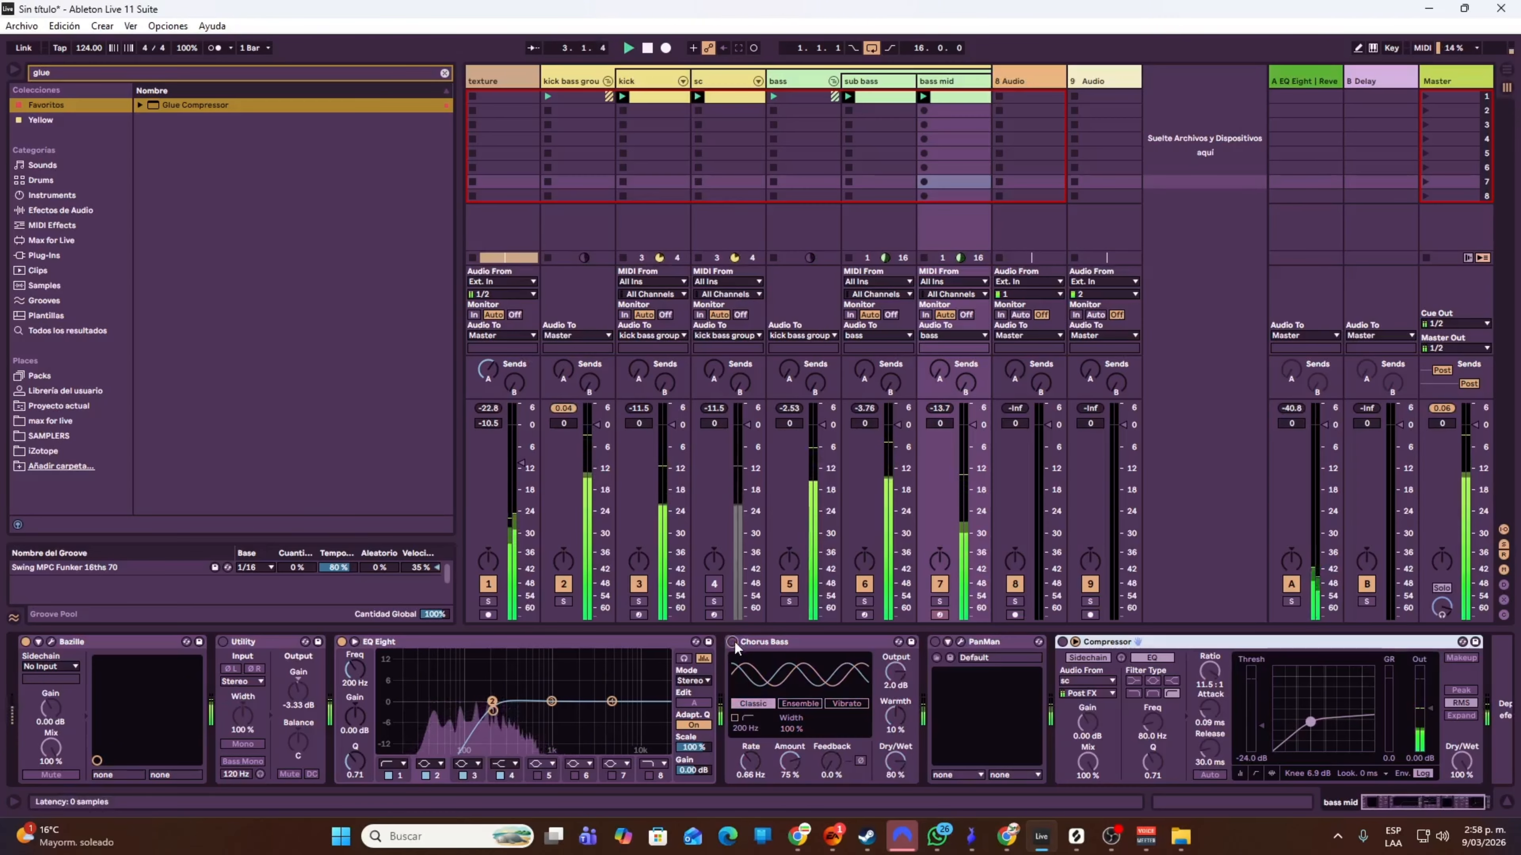
pyautogui.click(733, 642)
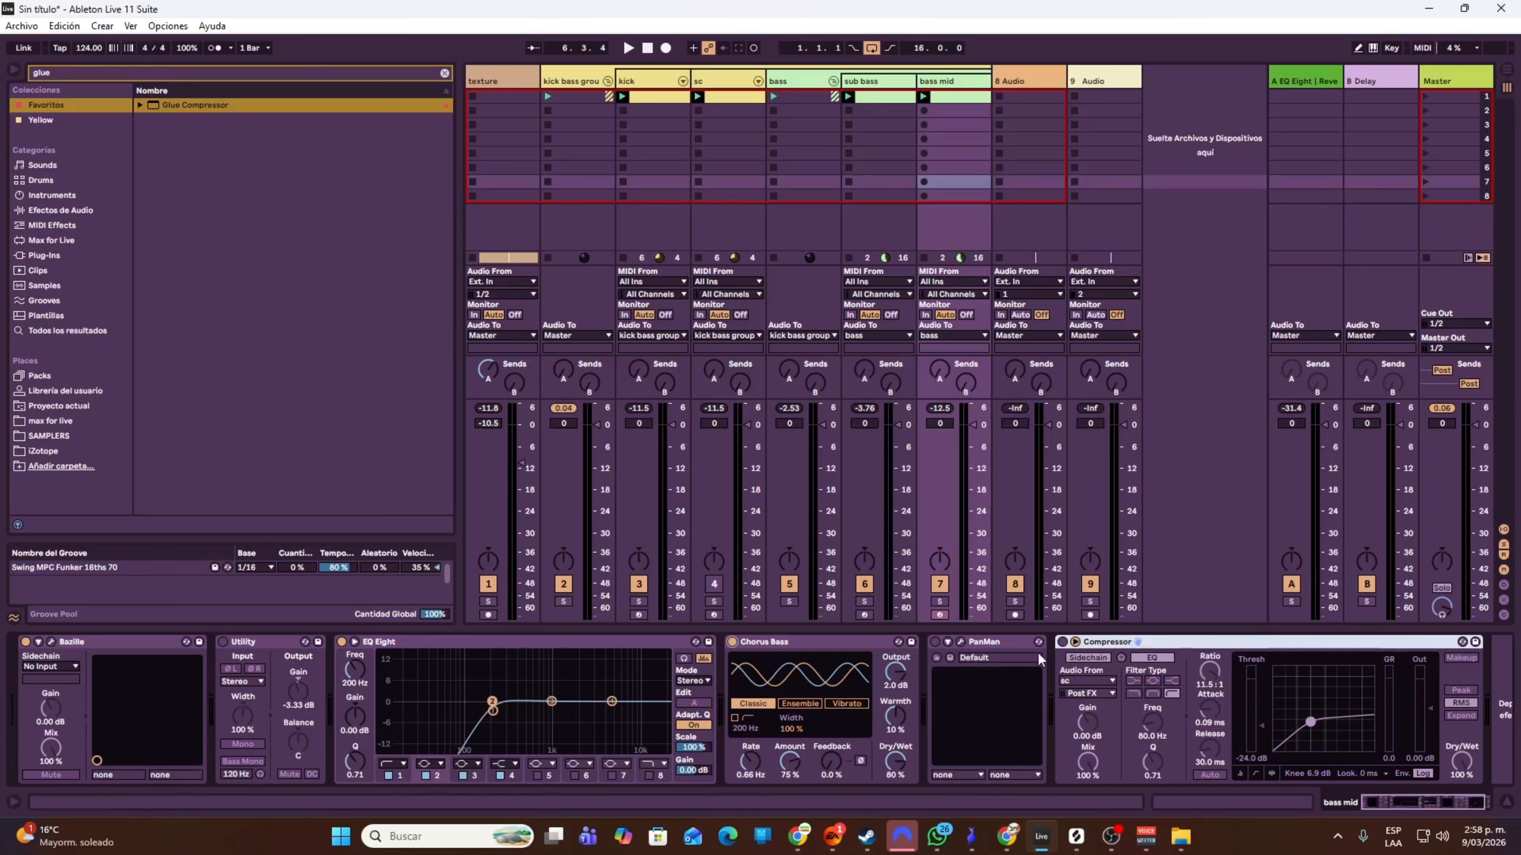
# - Enable PanMan on the bass mid track and inspect its plug-in window during playback
pyautogui.click(936, 642)
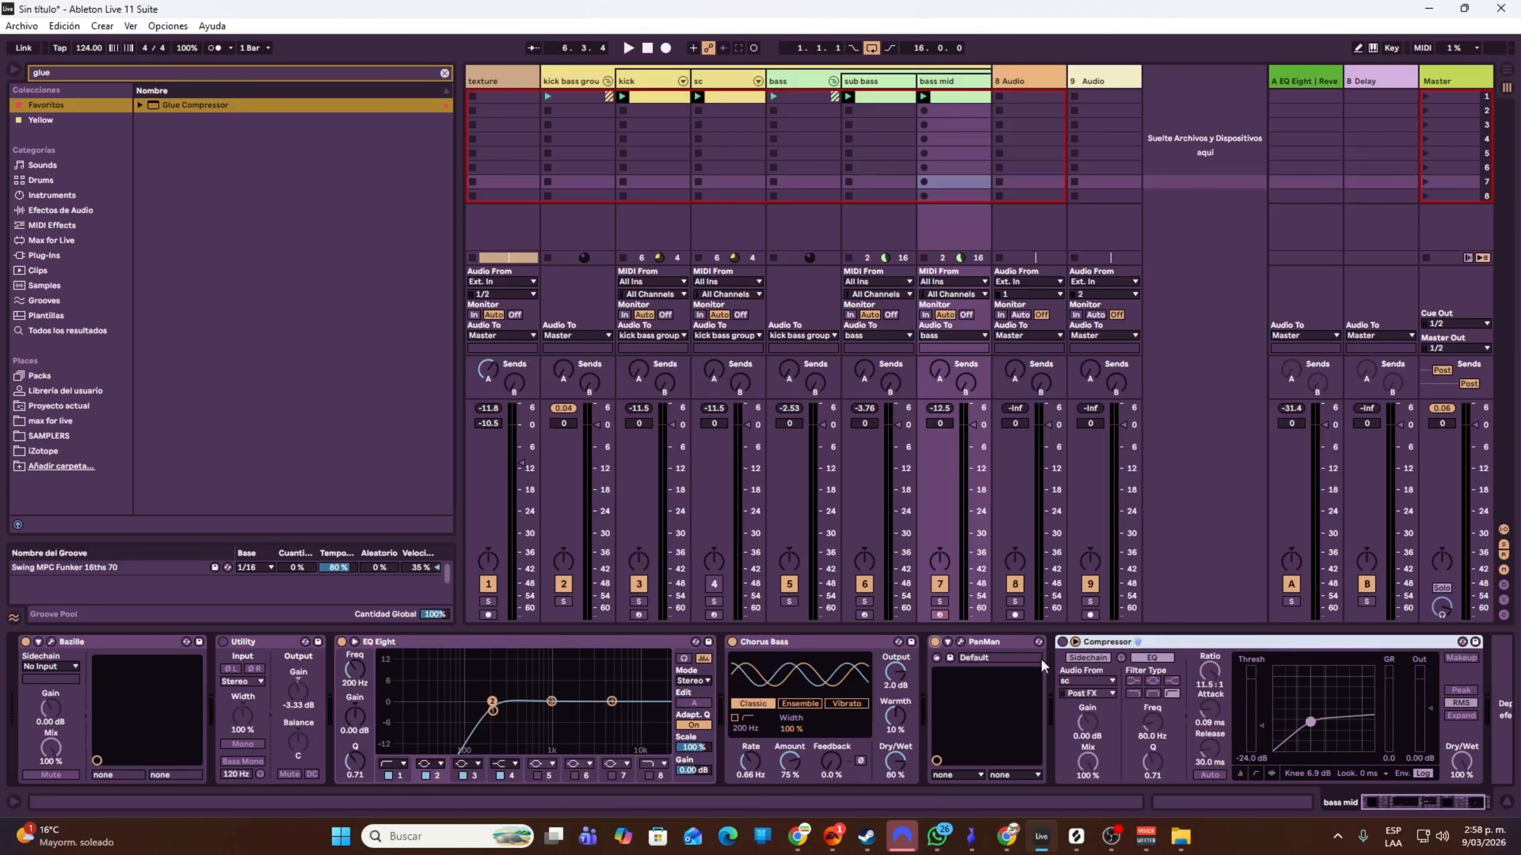
pyautogui.press('space')
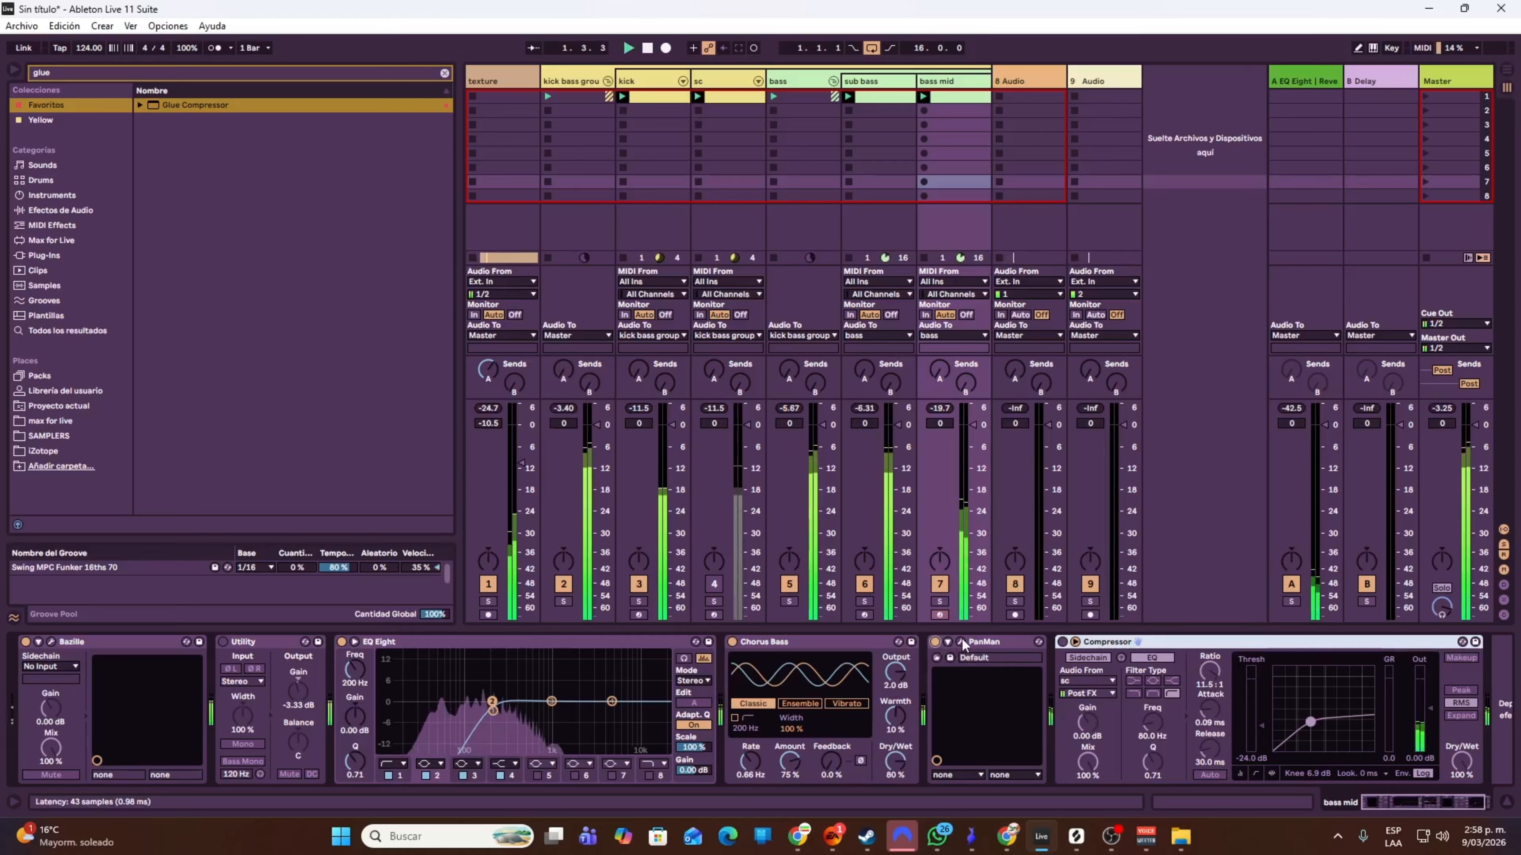
pyautogui.click(960, 642)
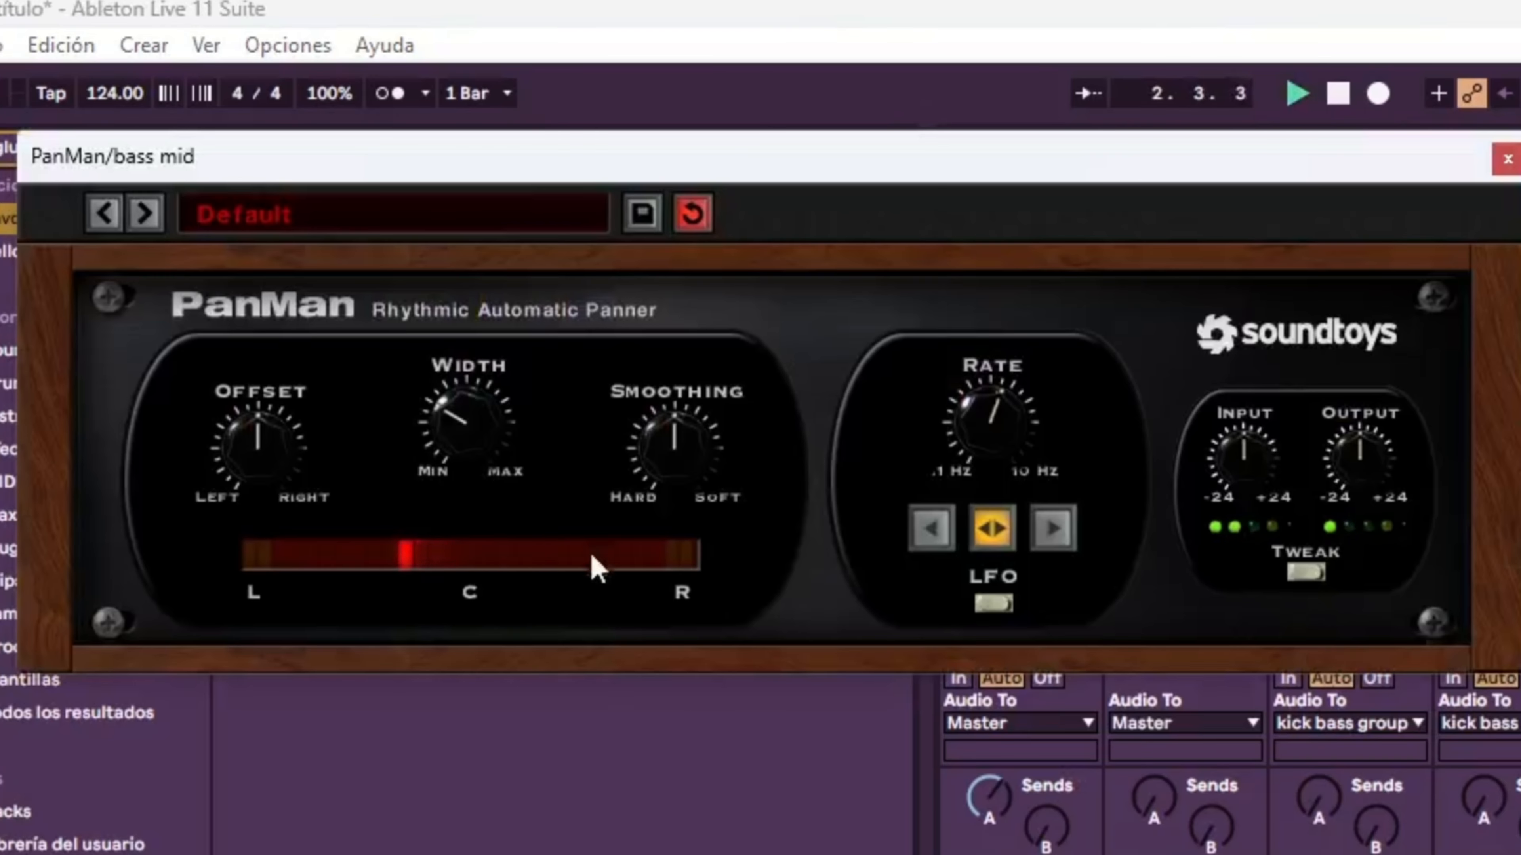
pyautogui.click(1506, 159)
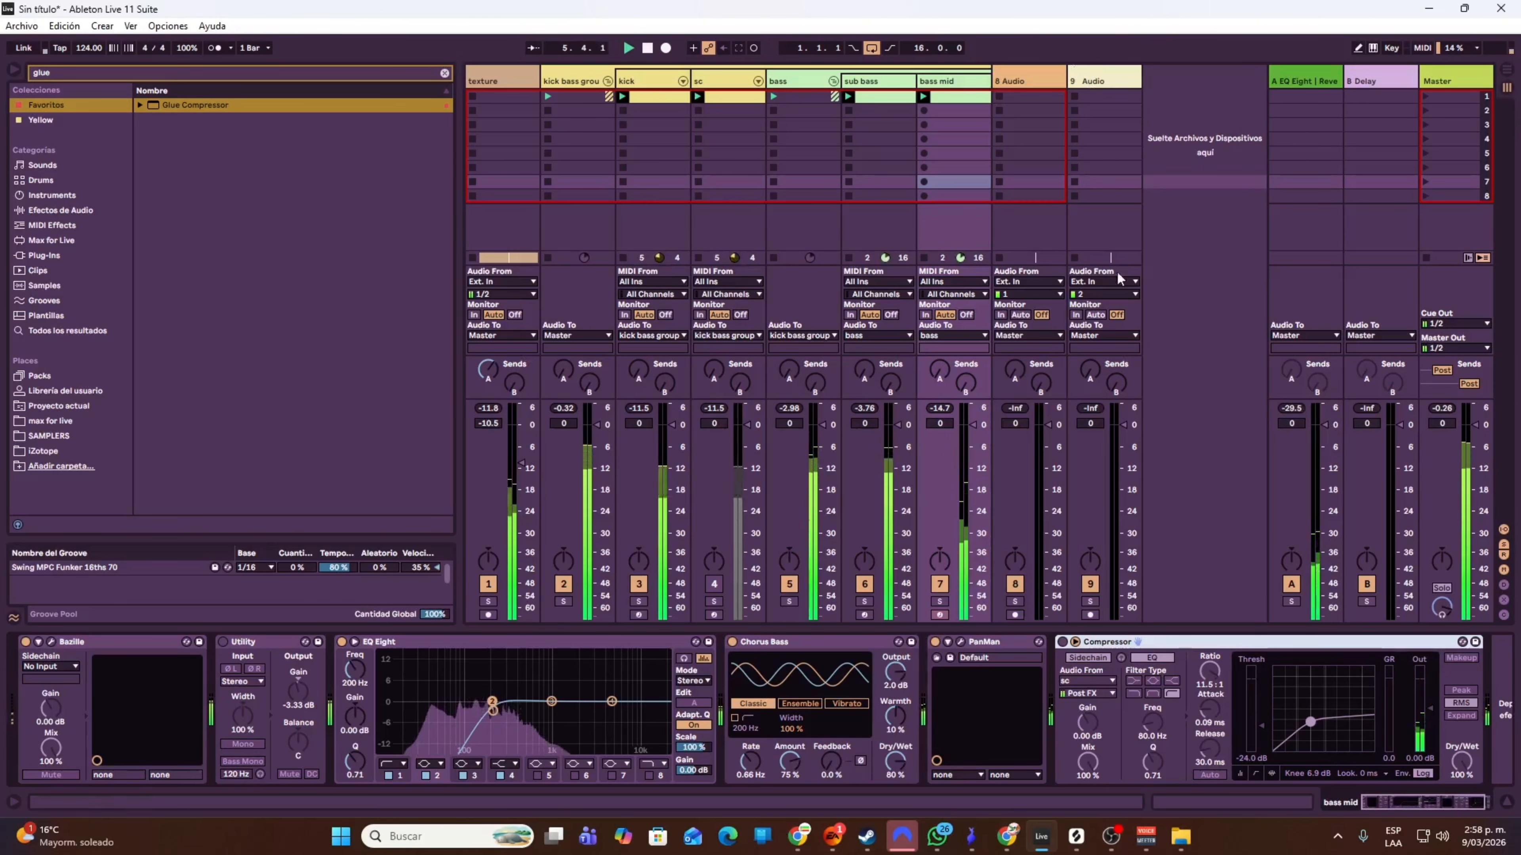
pyautogui.press('space')
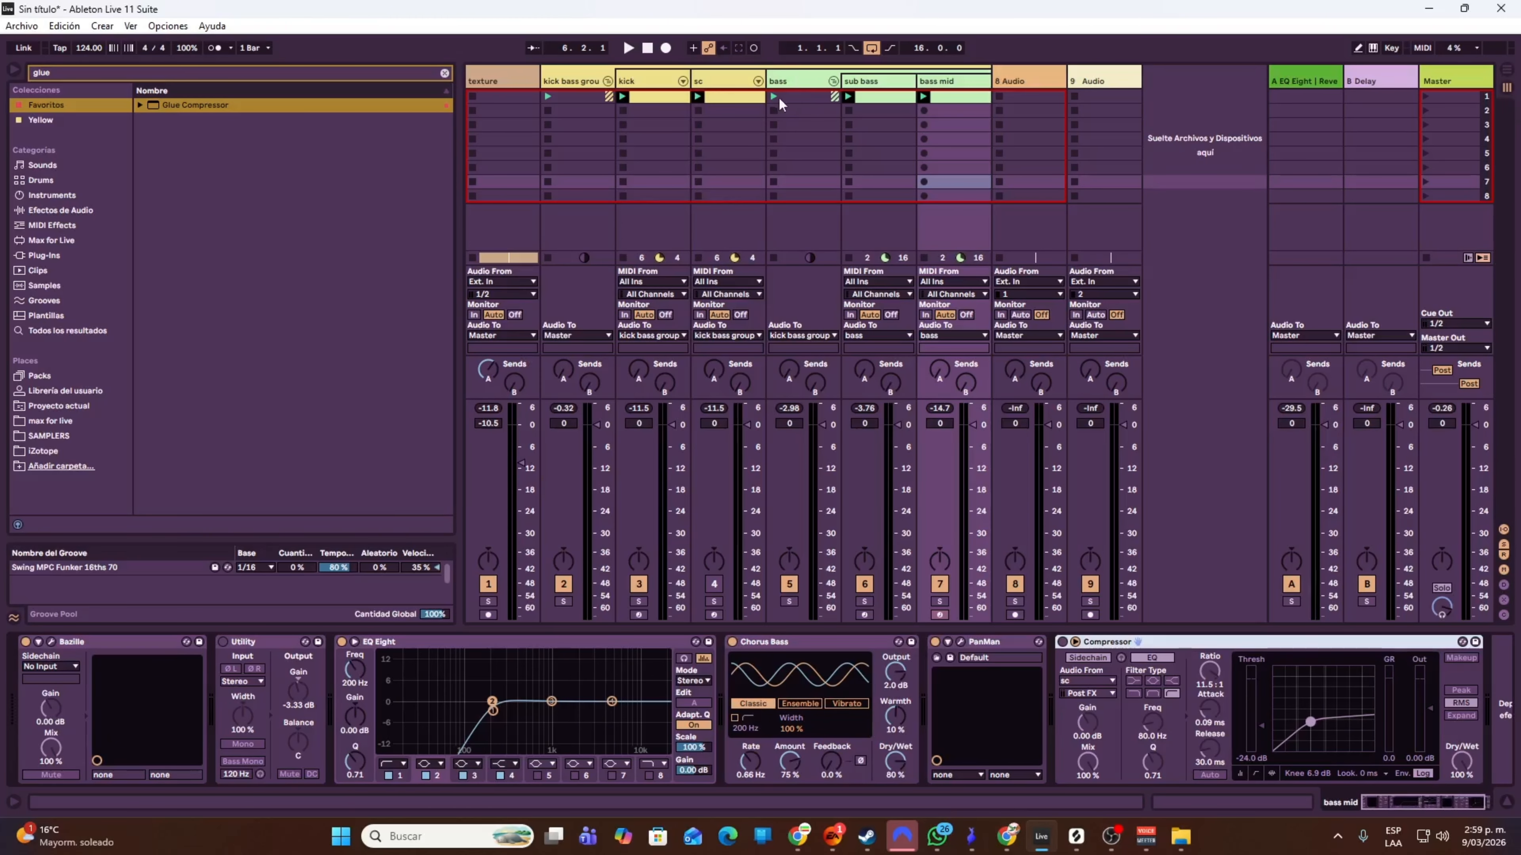
# - Enable the Compressor on the sub bass track and show its sidechain settings
pyautogui.click(789, 83)
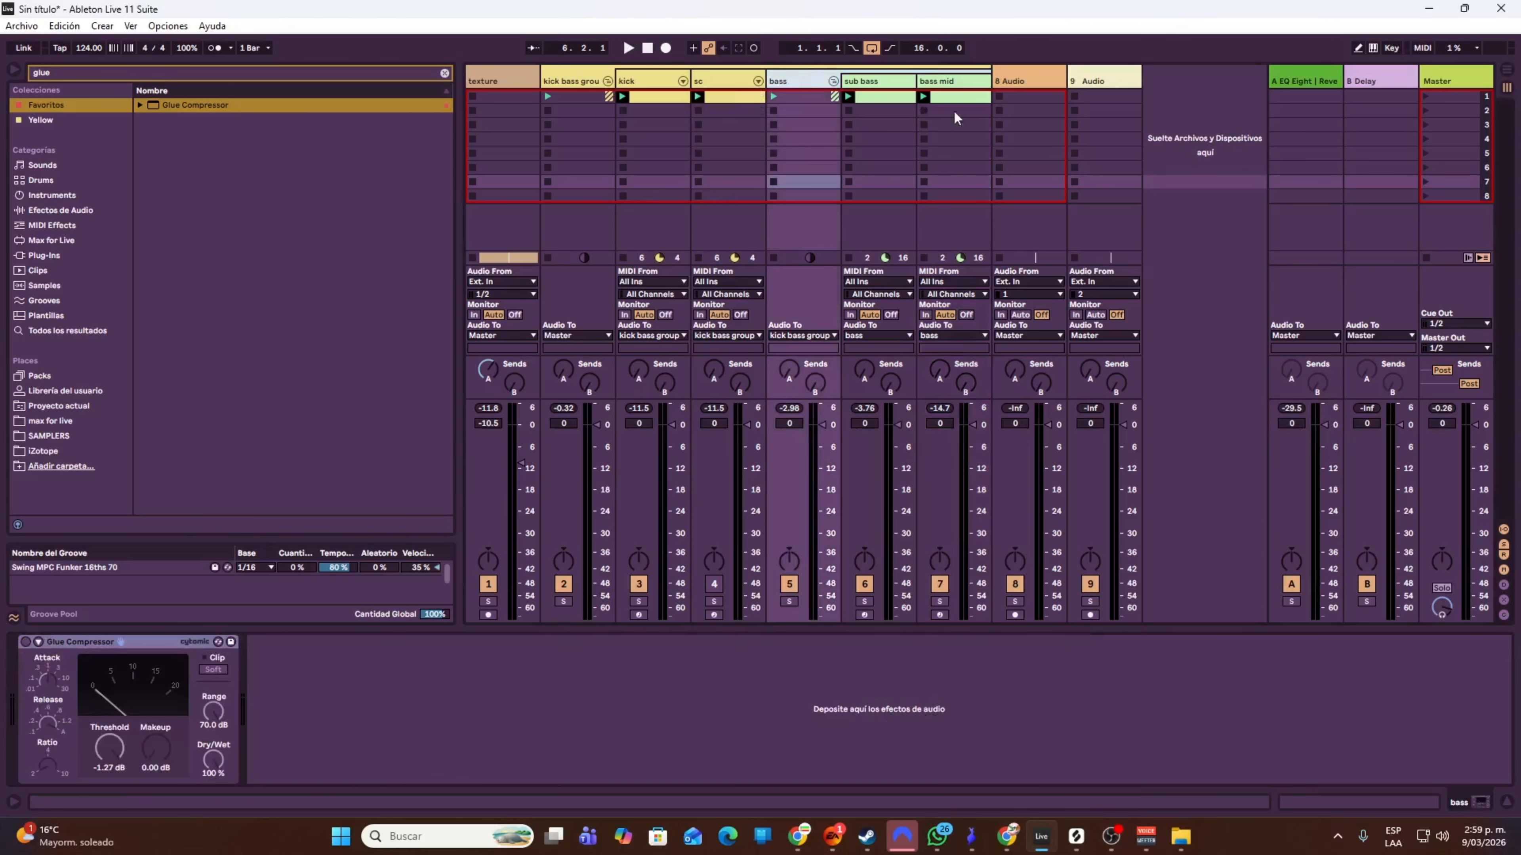
pyautogui.click(871, 82)
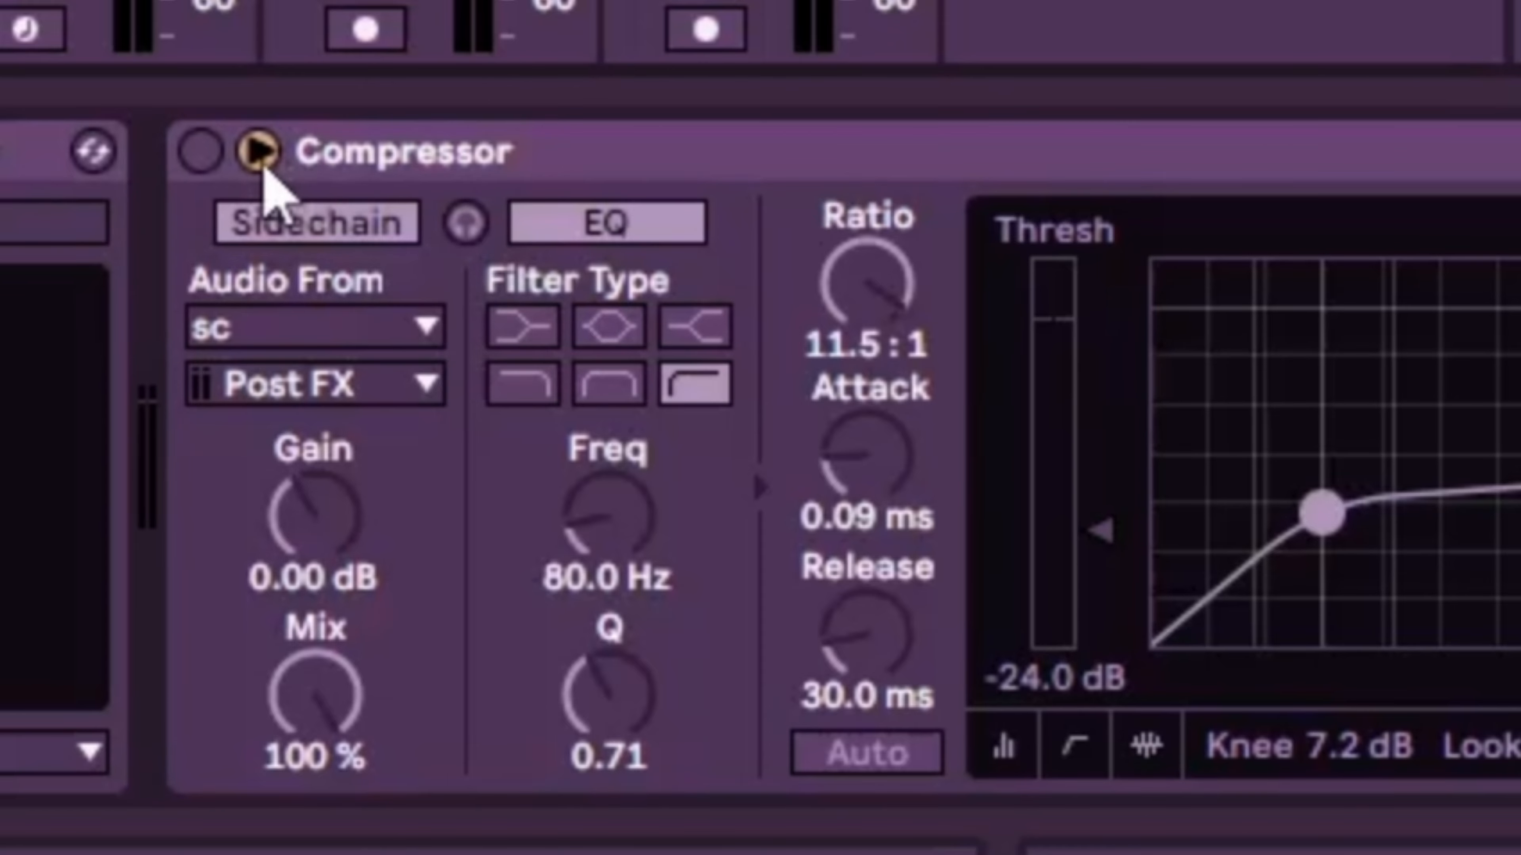
pyautogui.click(257, 150)
pyautogui.click(199, 151)
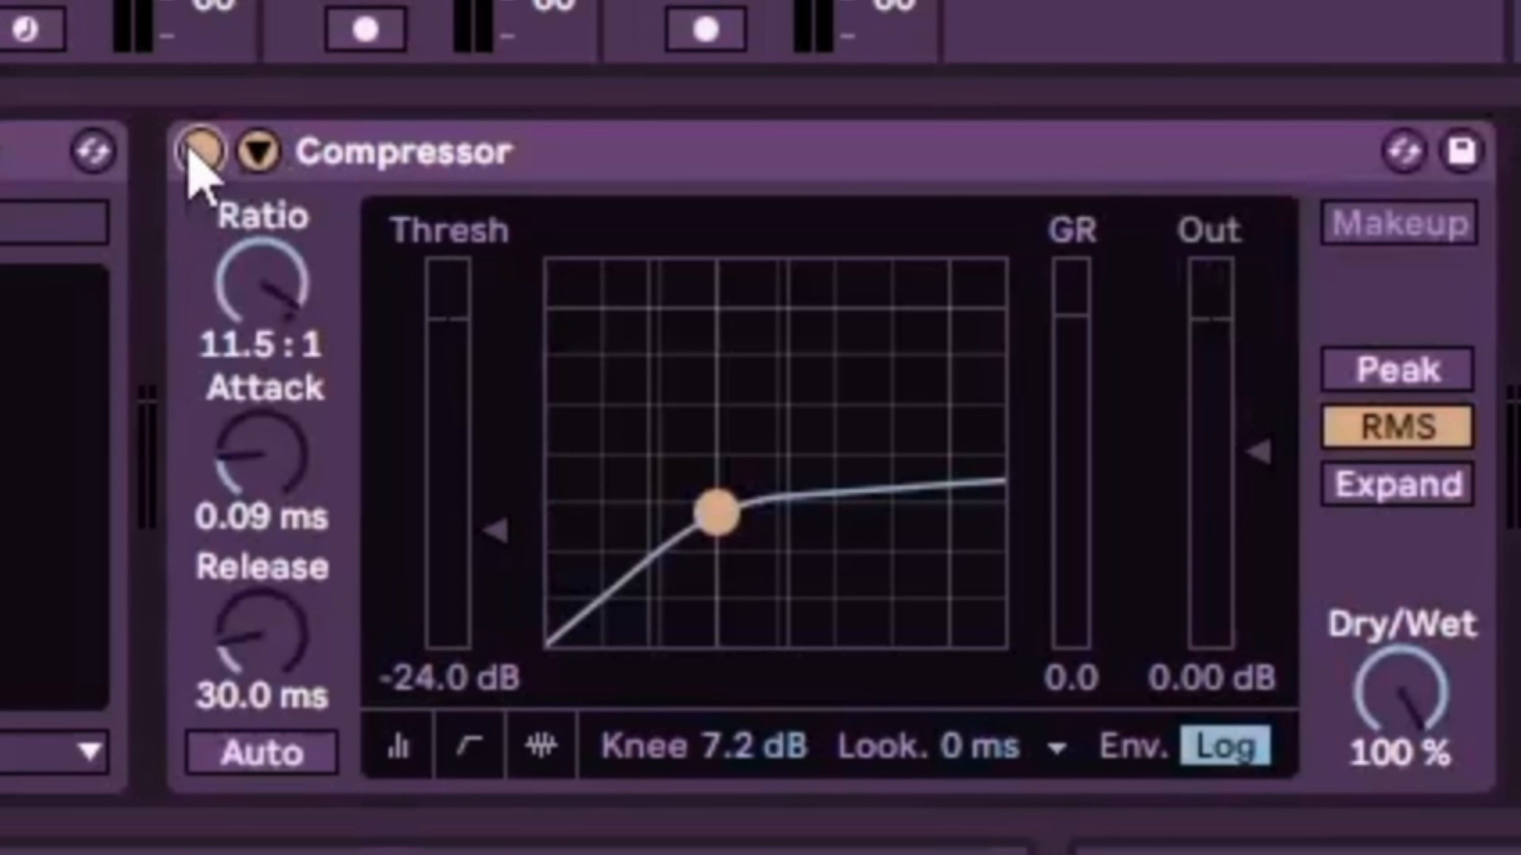
pyautogui.click(258, 153)
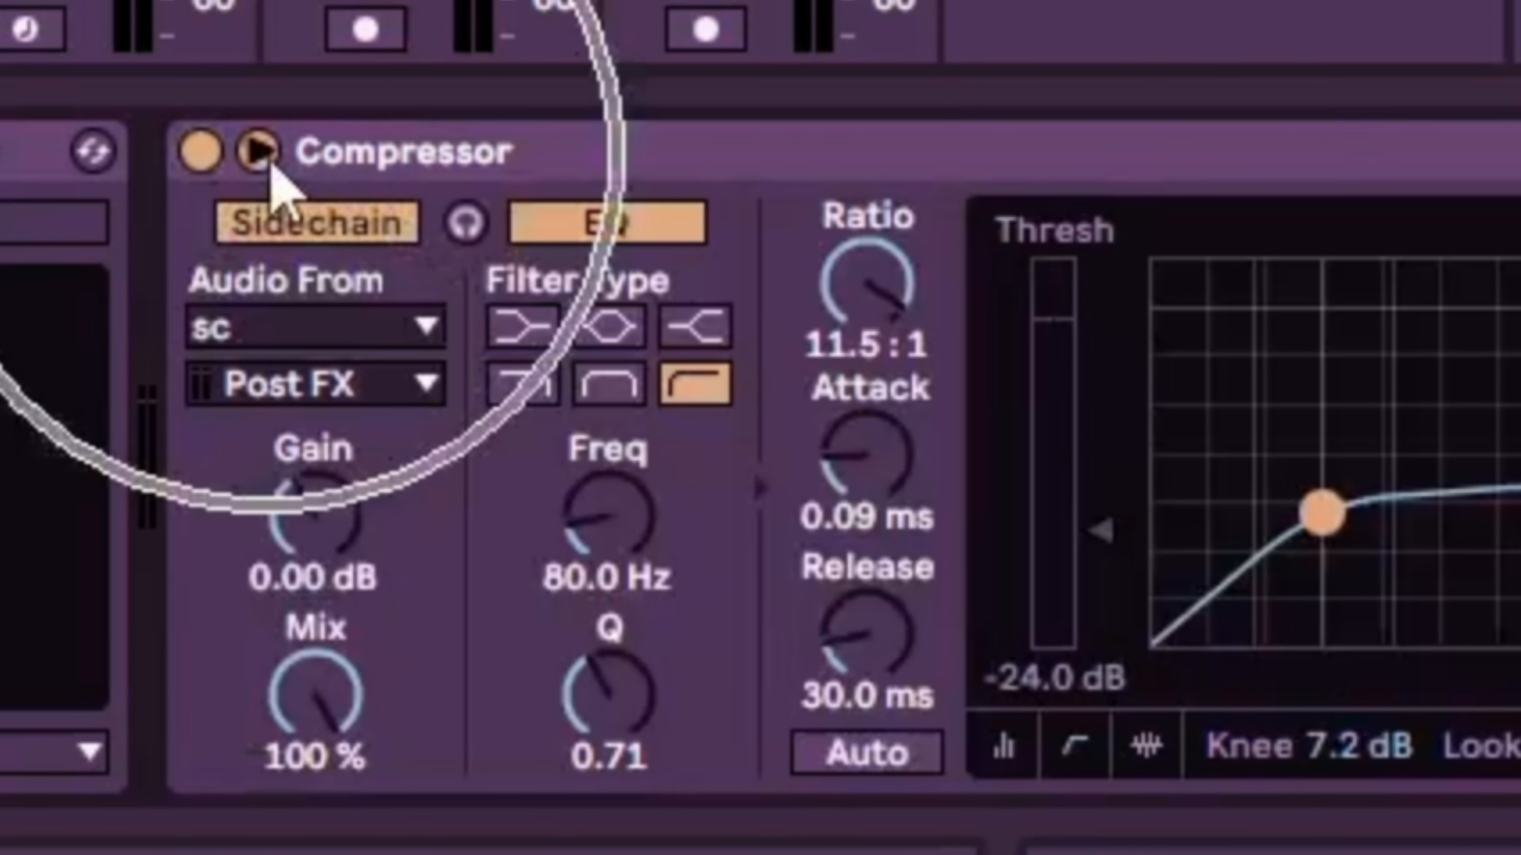
# - Review the sidechain source choices of the sub bass Compressor and keep sc as its audio input
pyautogui.click(301, 235)
pyautogui.click(301, 235)
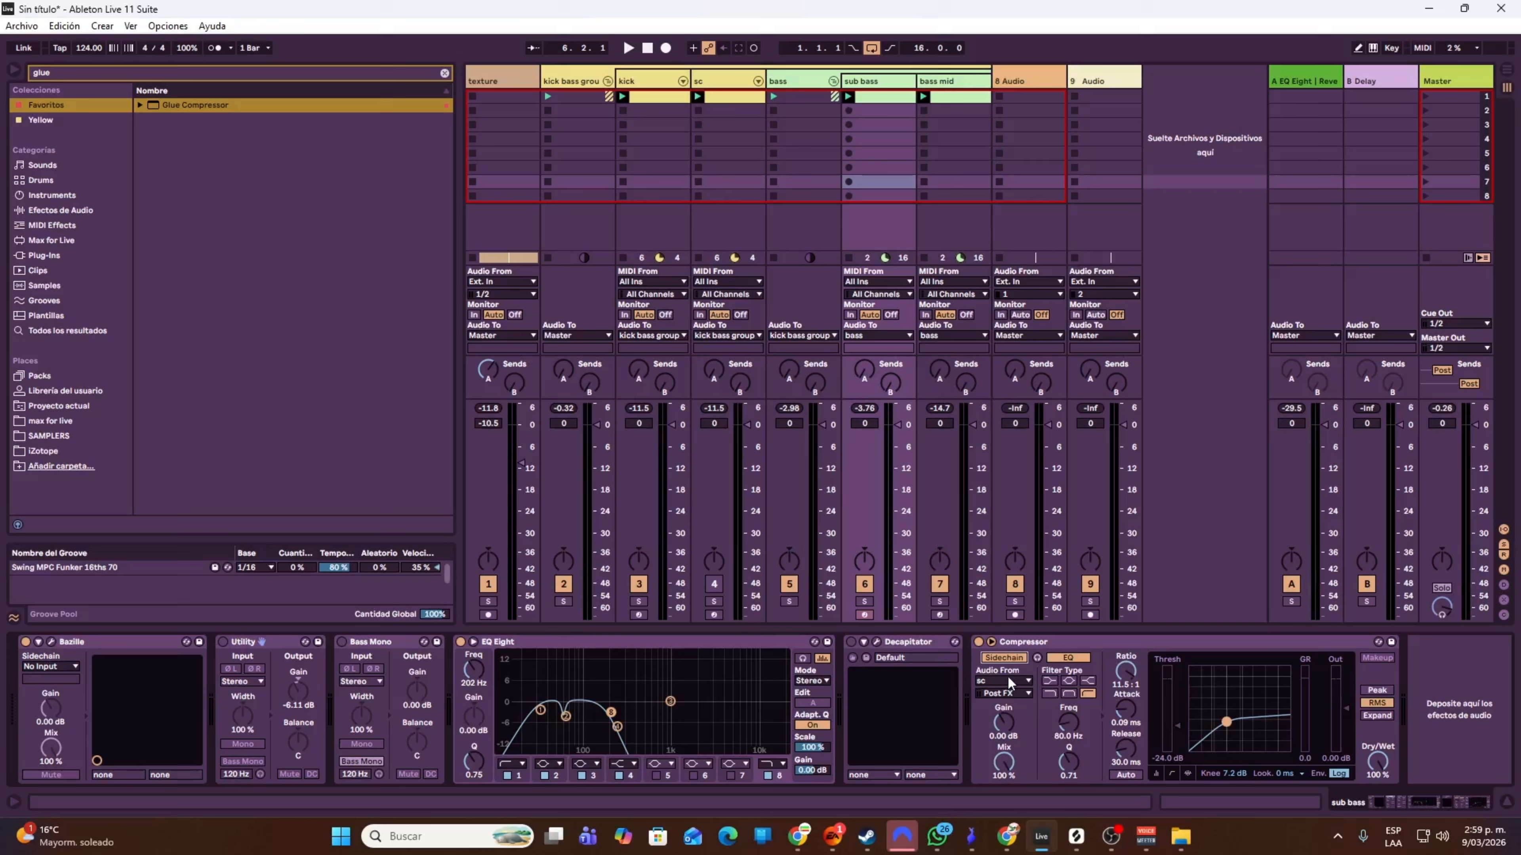
pyautogui.click(331, 317)
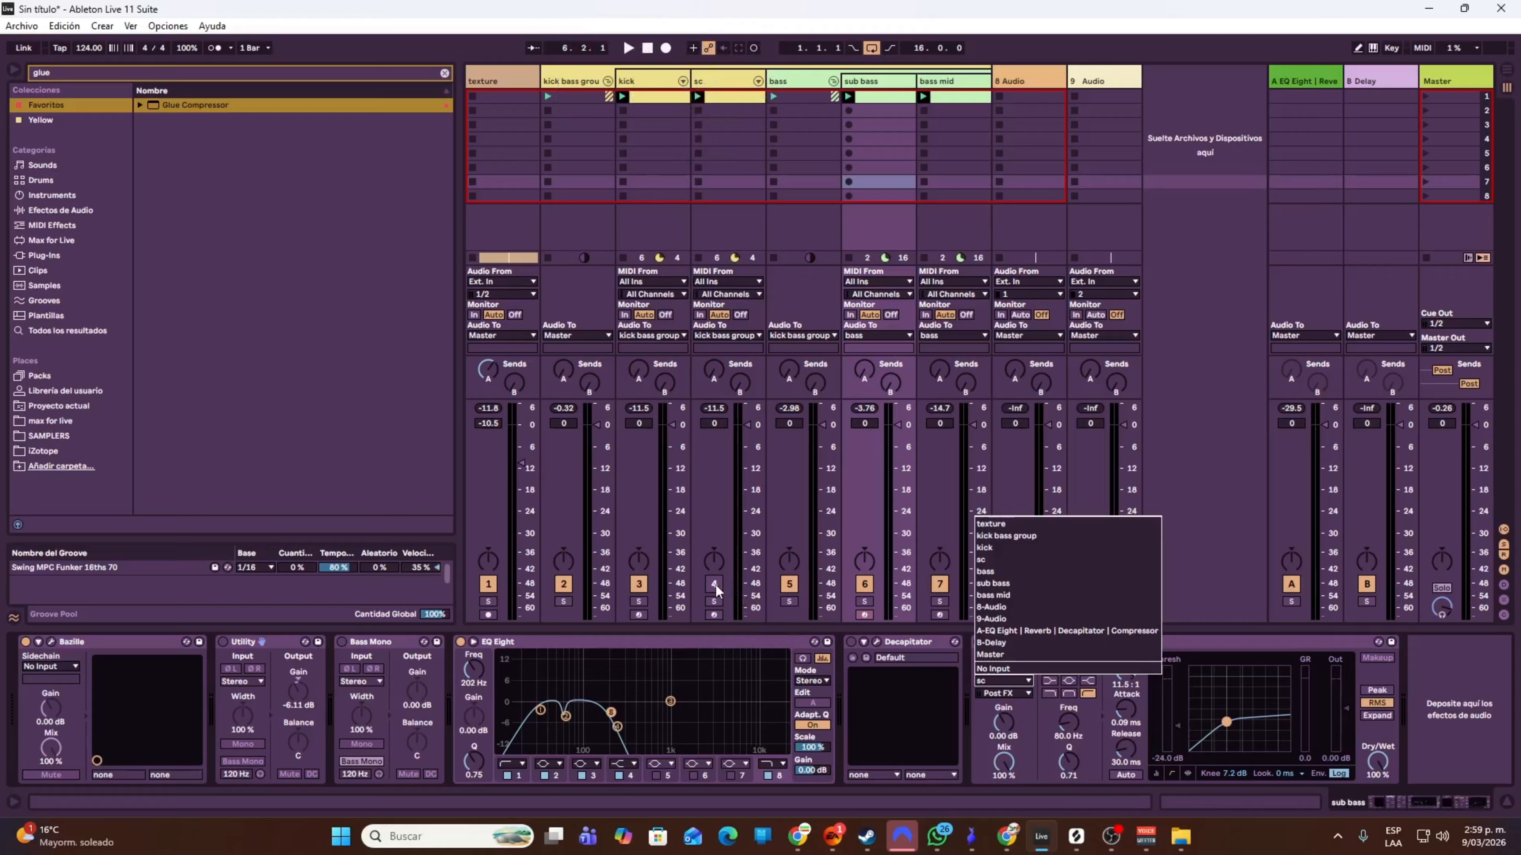
pyautogui.click(1010, 559)
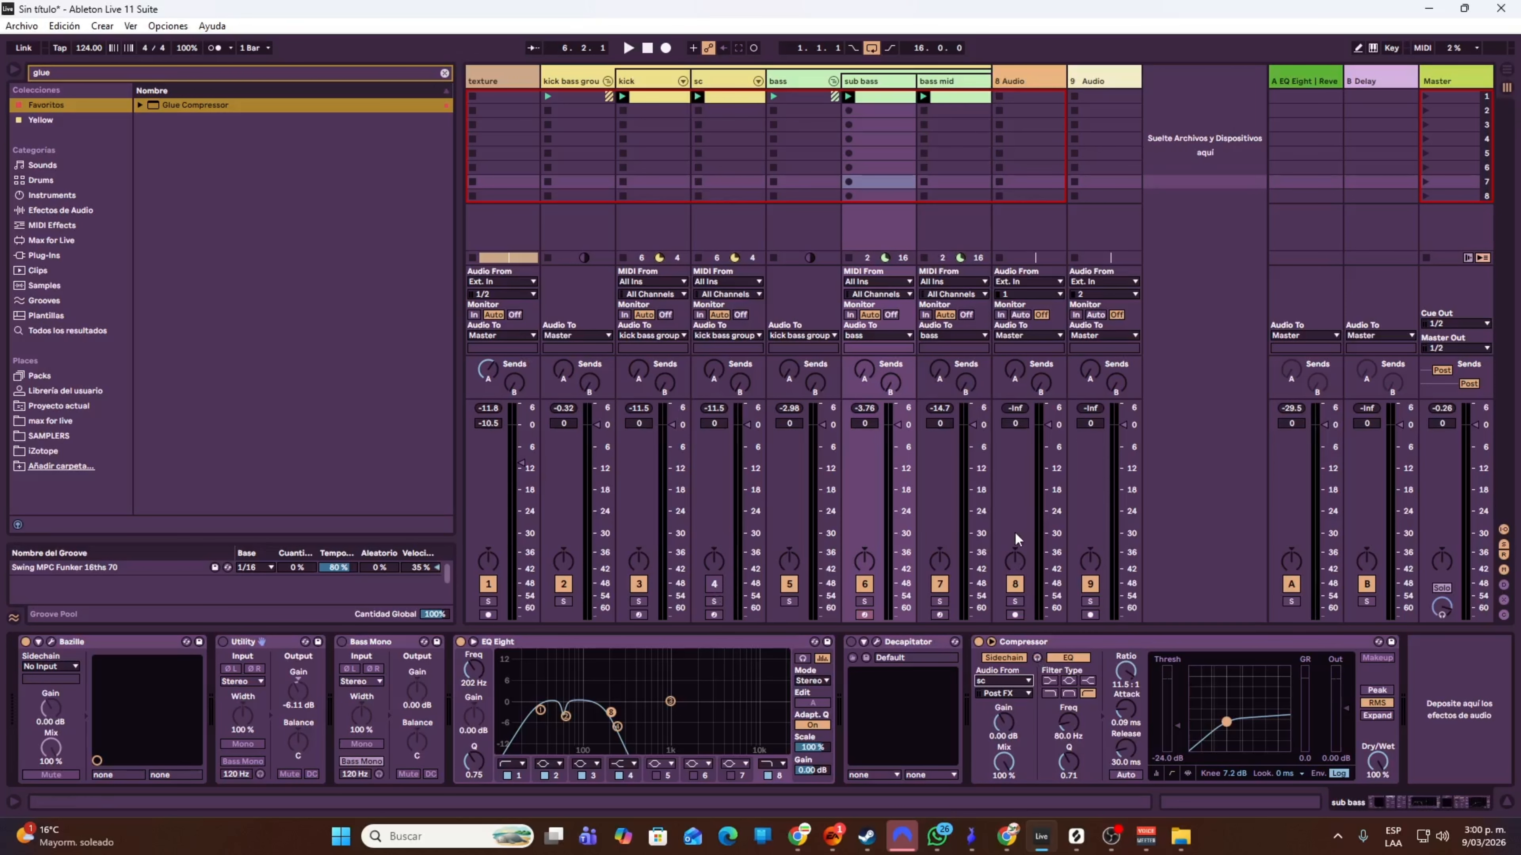
# - Play the loop and toggle the sub bass Compressor to audition its sidechain ducking, leaving it active when playback stops
pyautogui.press('space')
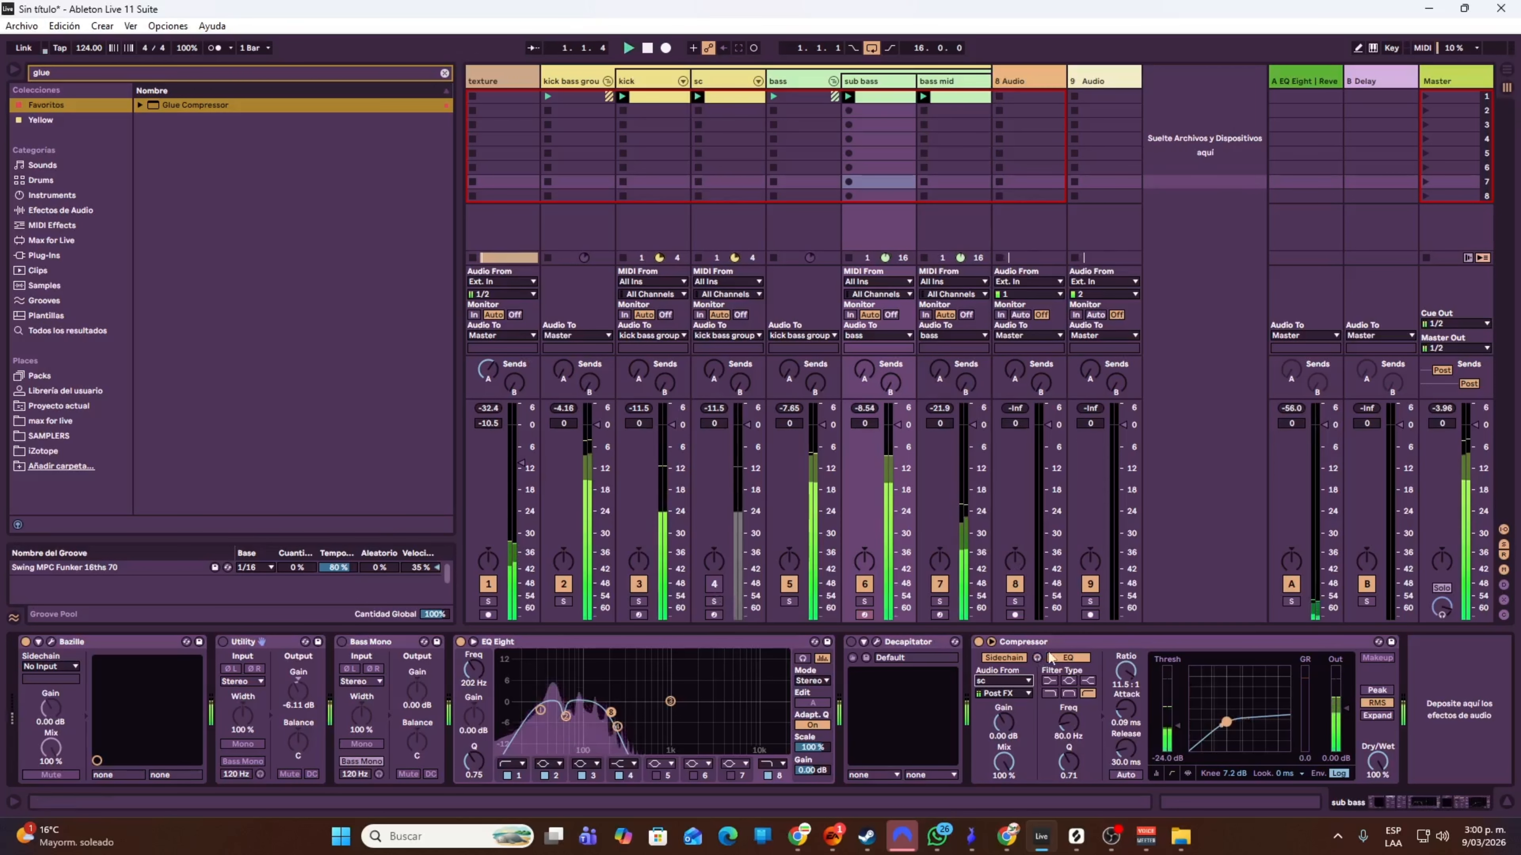
pyautogui.click(978, 641)
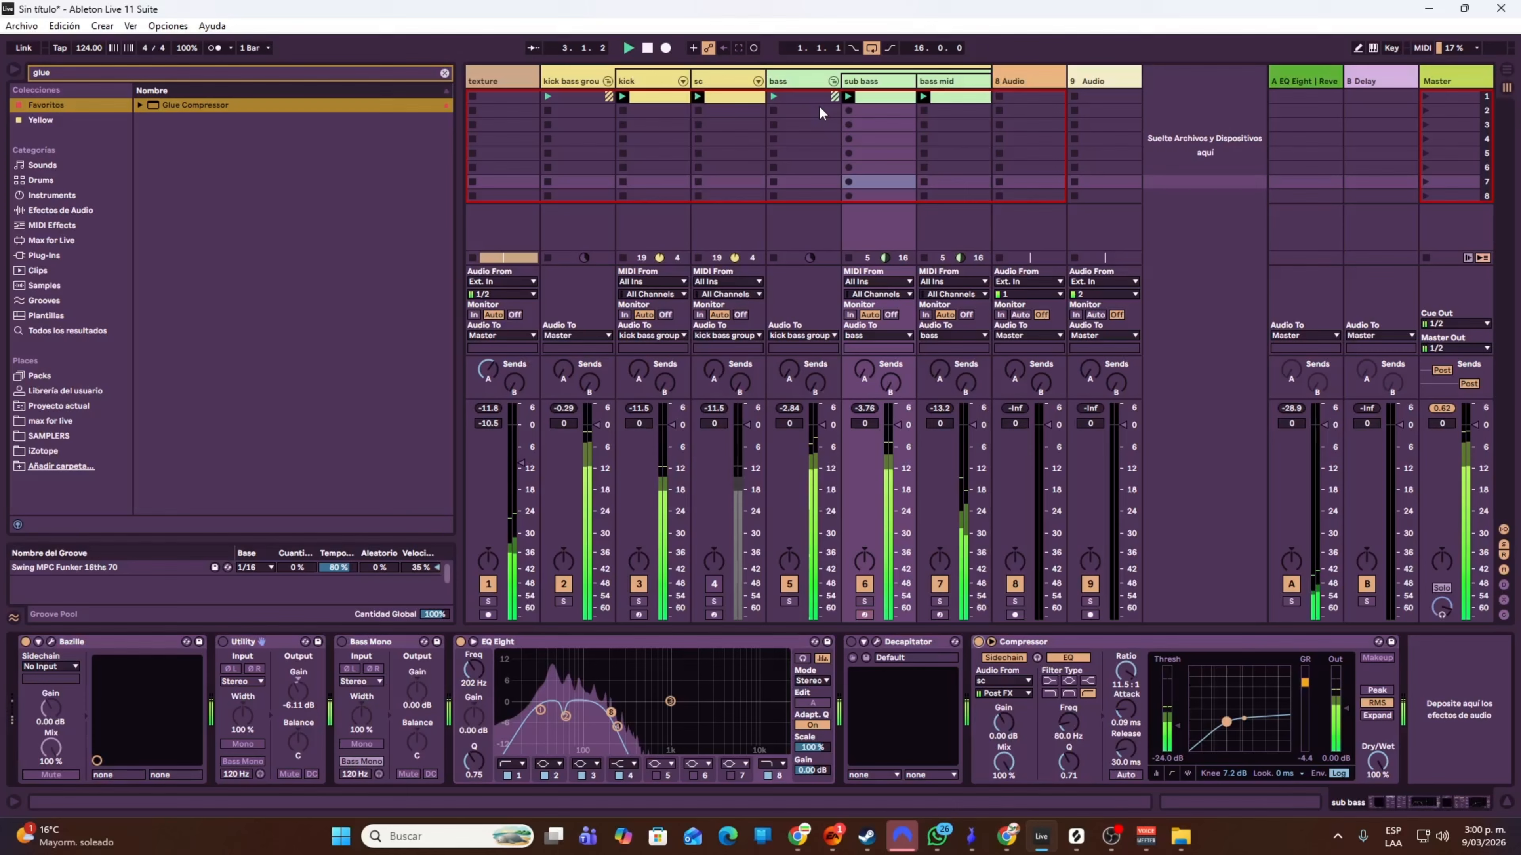
pyautogui.press('space')
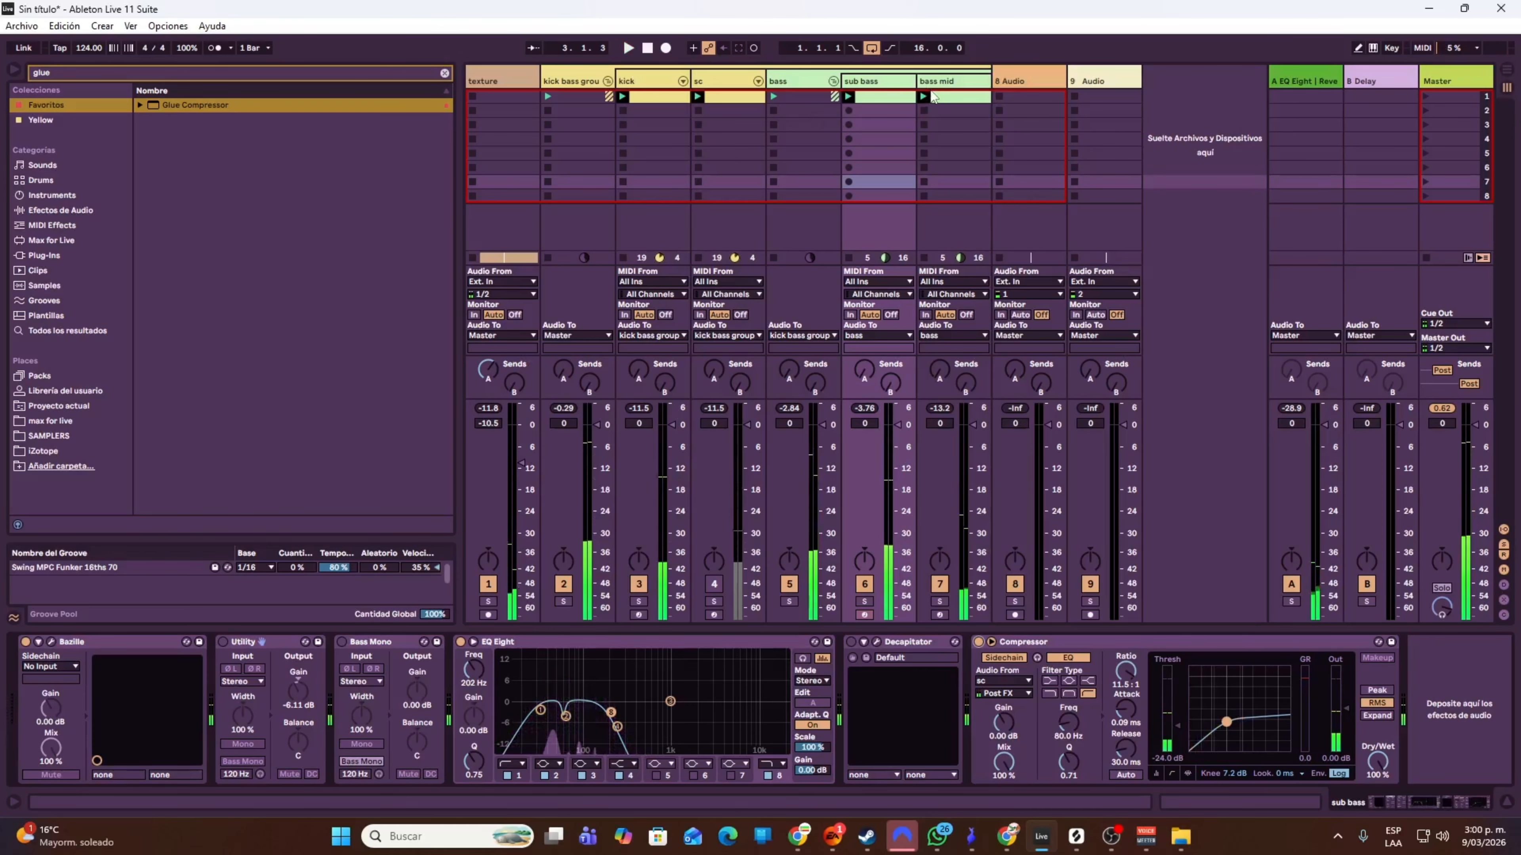
# - Enable the sidechain Compressor on the bass mid track and audition it with the full loop
pyautogui.click(940, 82)
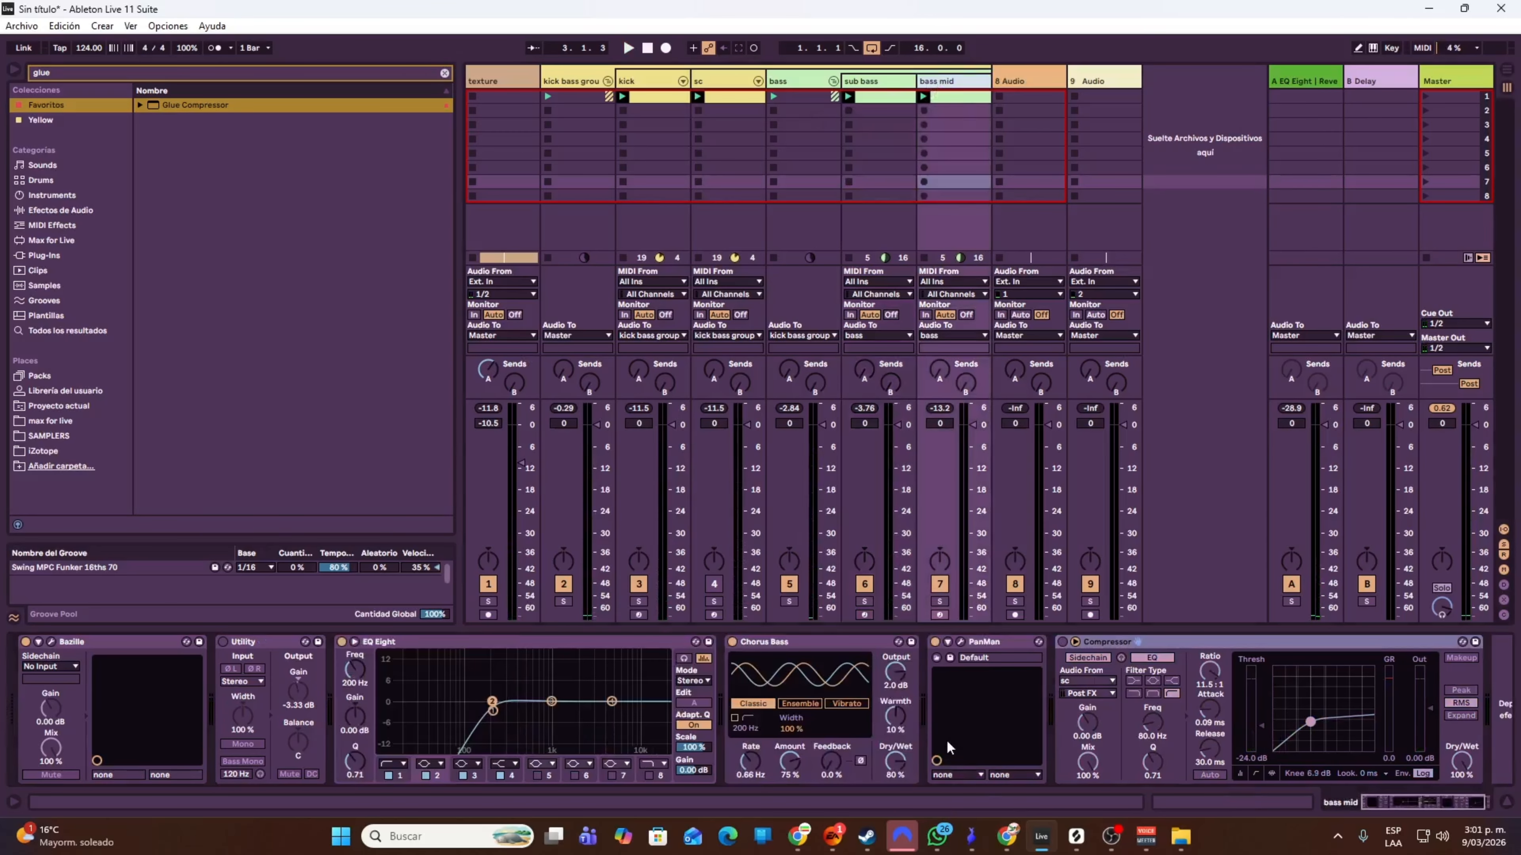
pyautogui.click(1064, 644)
pyautogui.press('space')
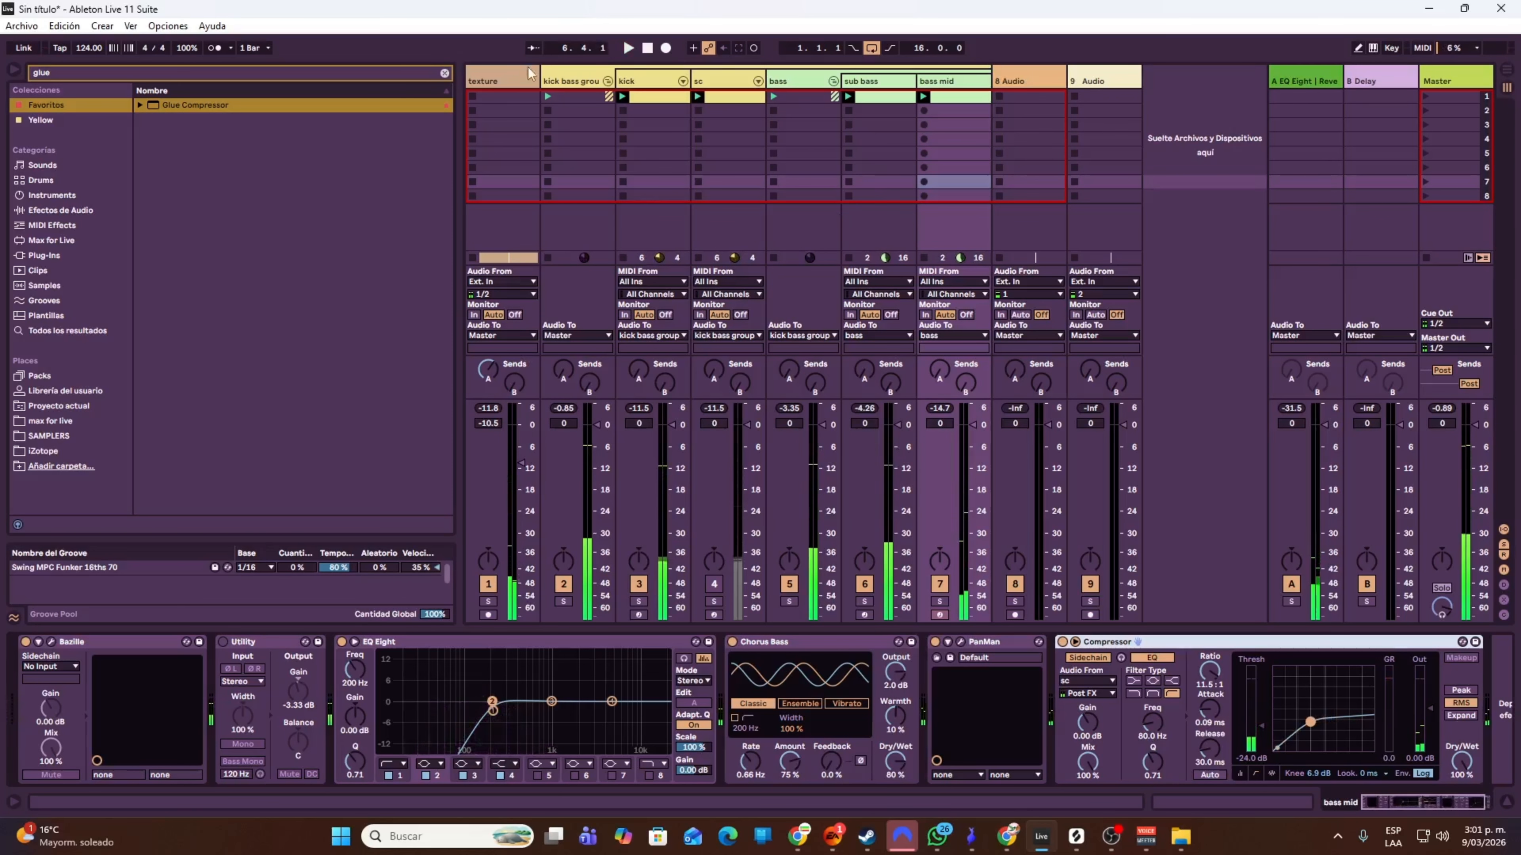
# - Inspect the texture track's EQ Eight and sidechain Compressor during playback, and view the bass group and sub bass device chains
pyautogui.click(498, 76)
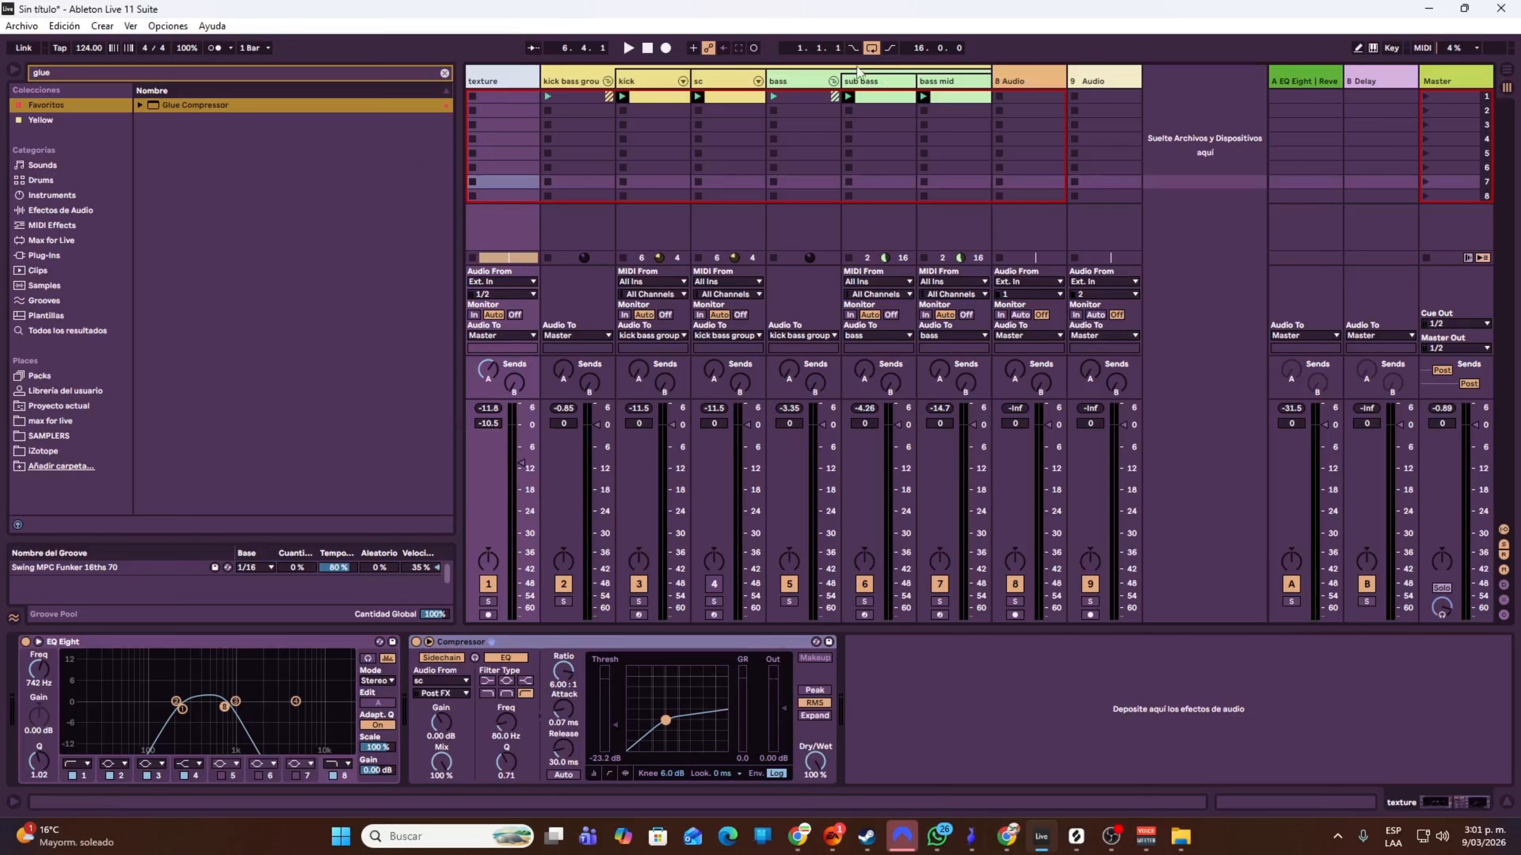
pyautogui.press('space')
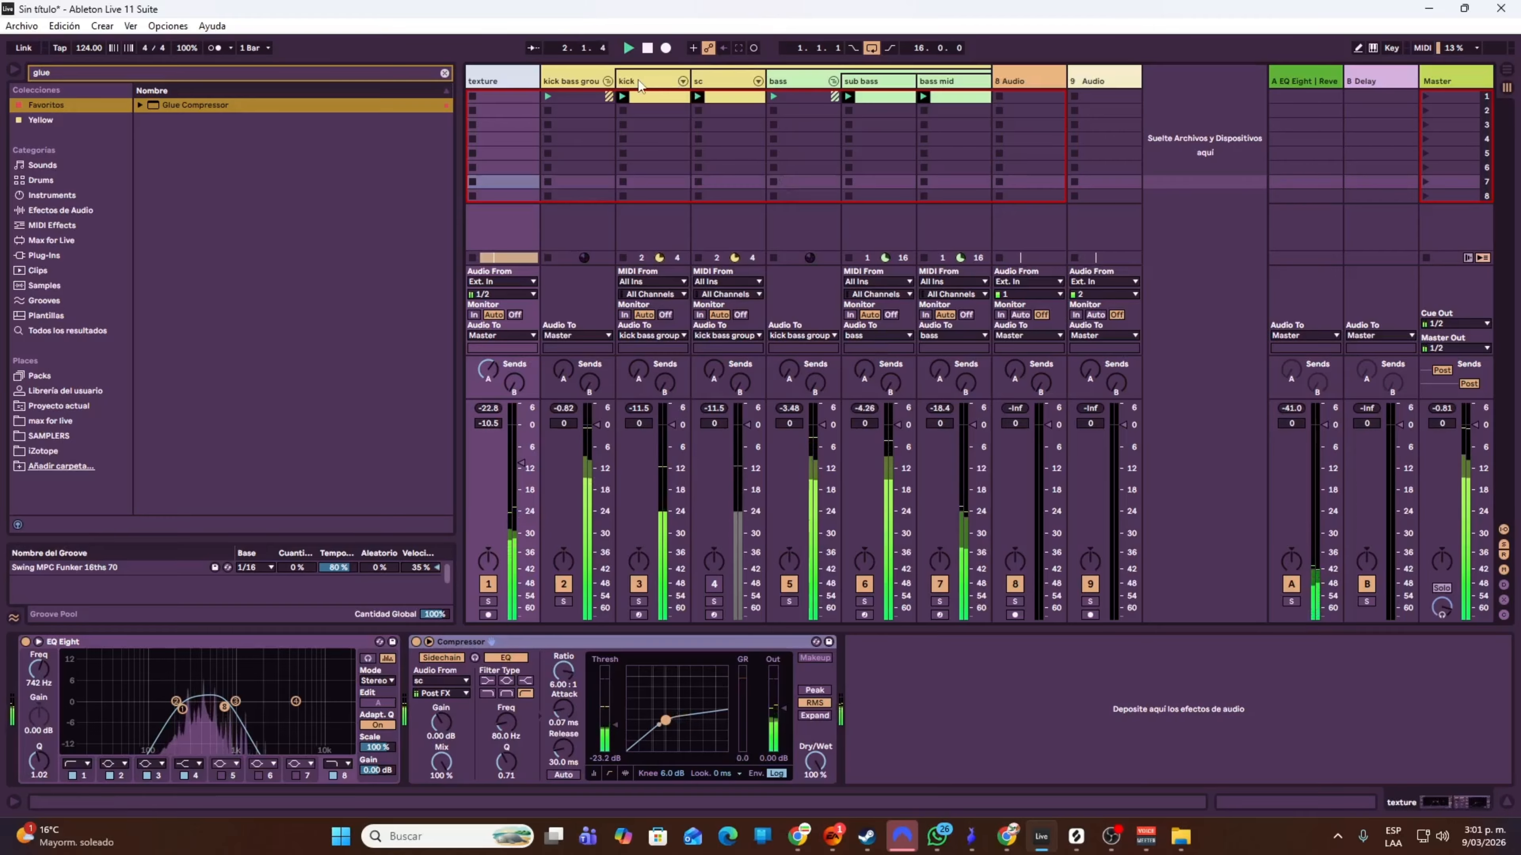
pyautogui.press('space')
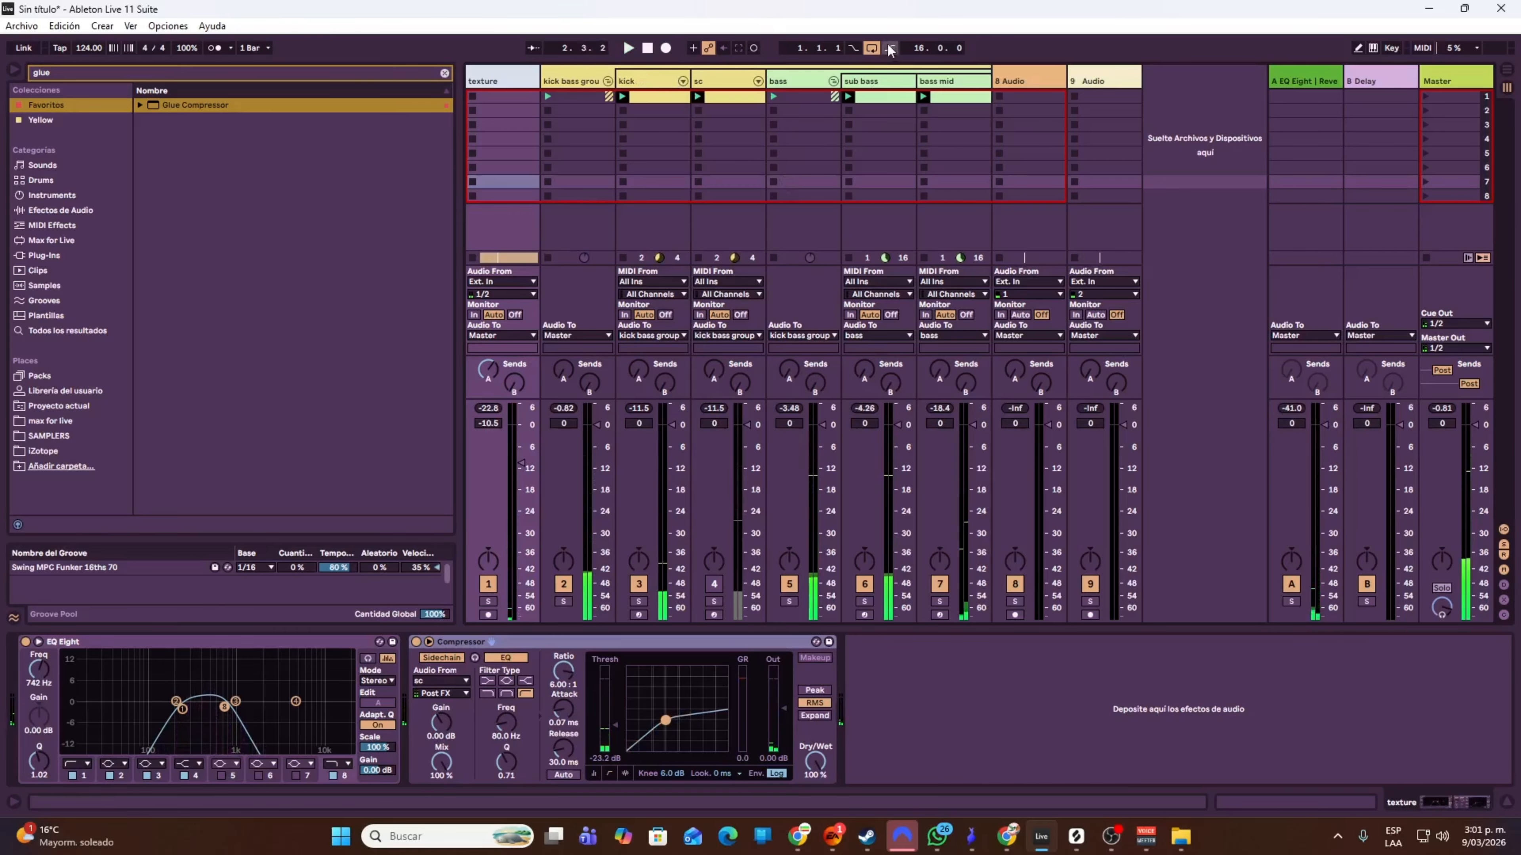
pyautogui.click(800, 82)
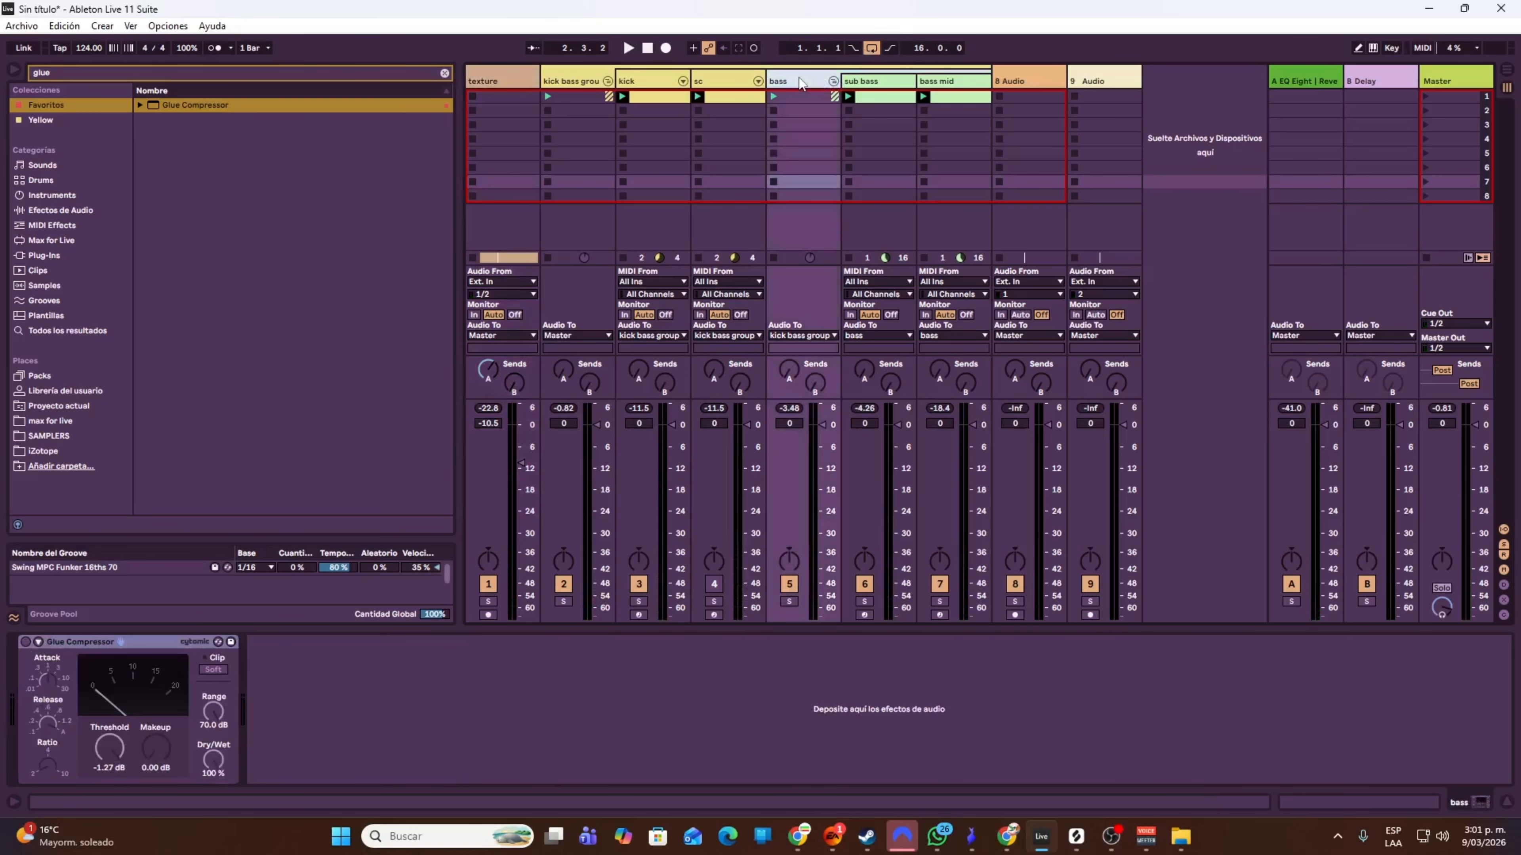
pyautogui.click(877, 83)
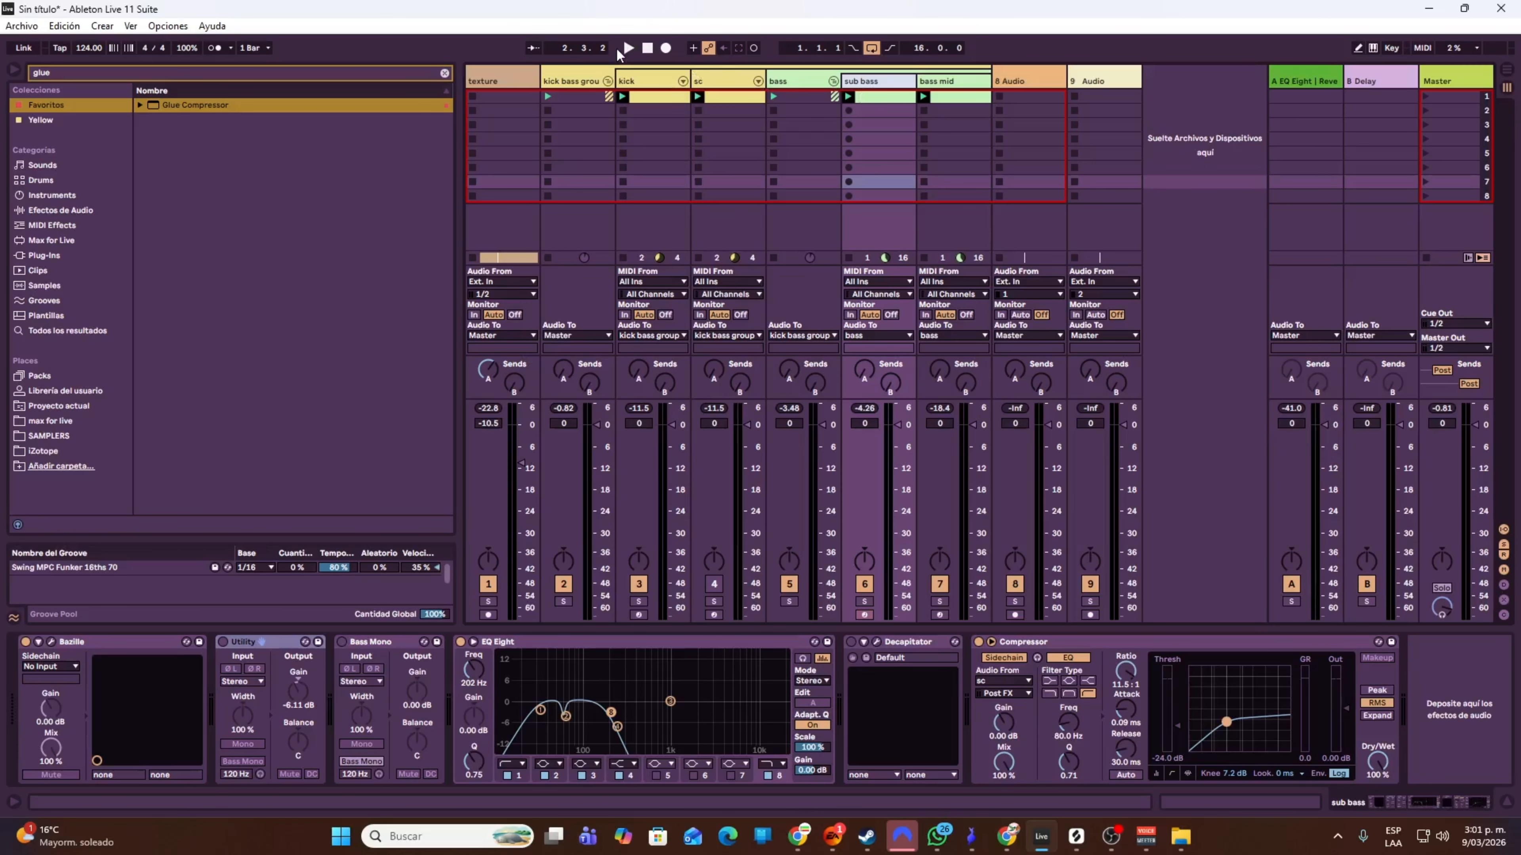
# - Enable EQ Eight on the kick track and audition it in the playing loop
pyautogui.click(686, 88)
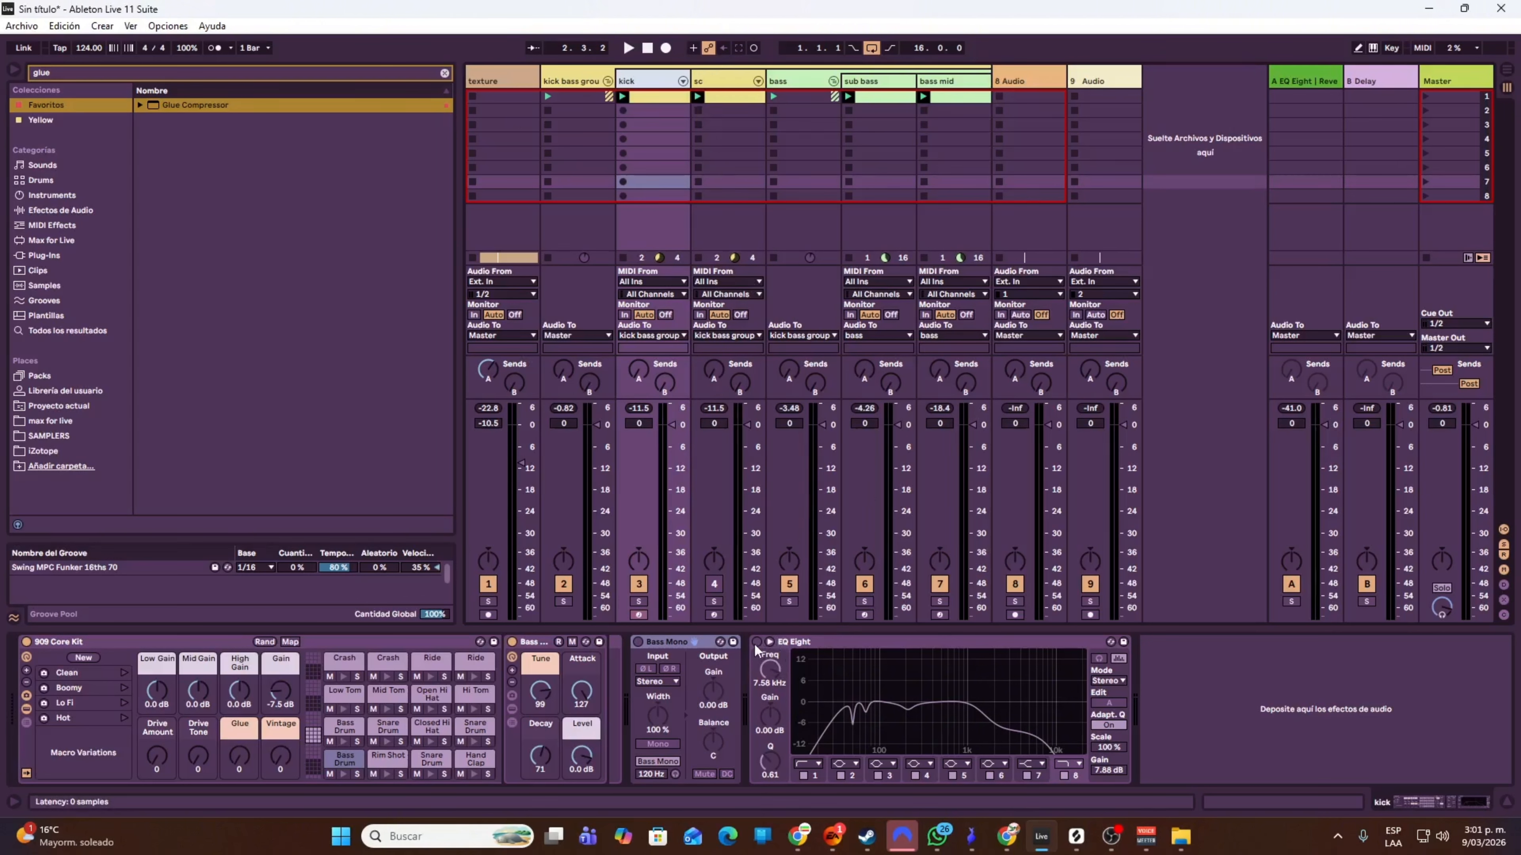
pyautogui.click(755, 644)
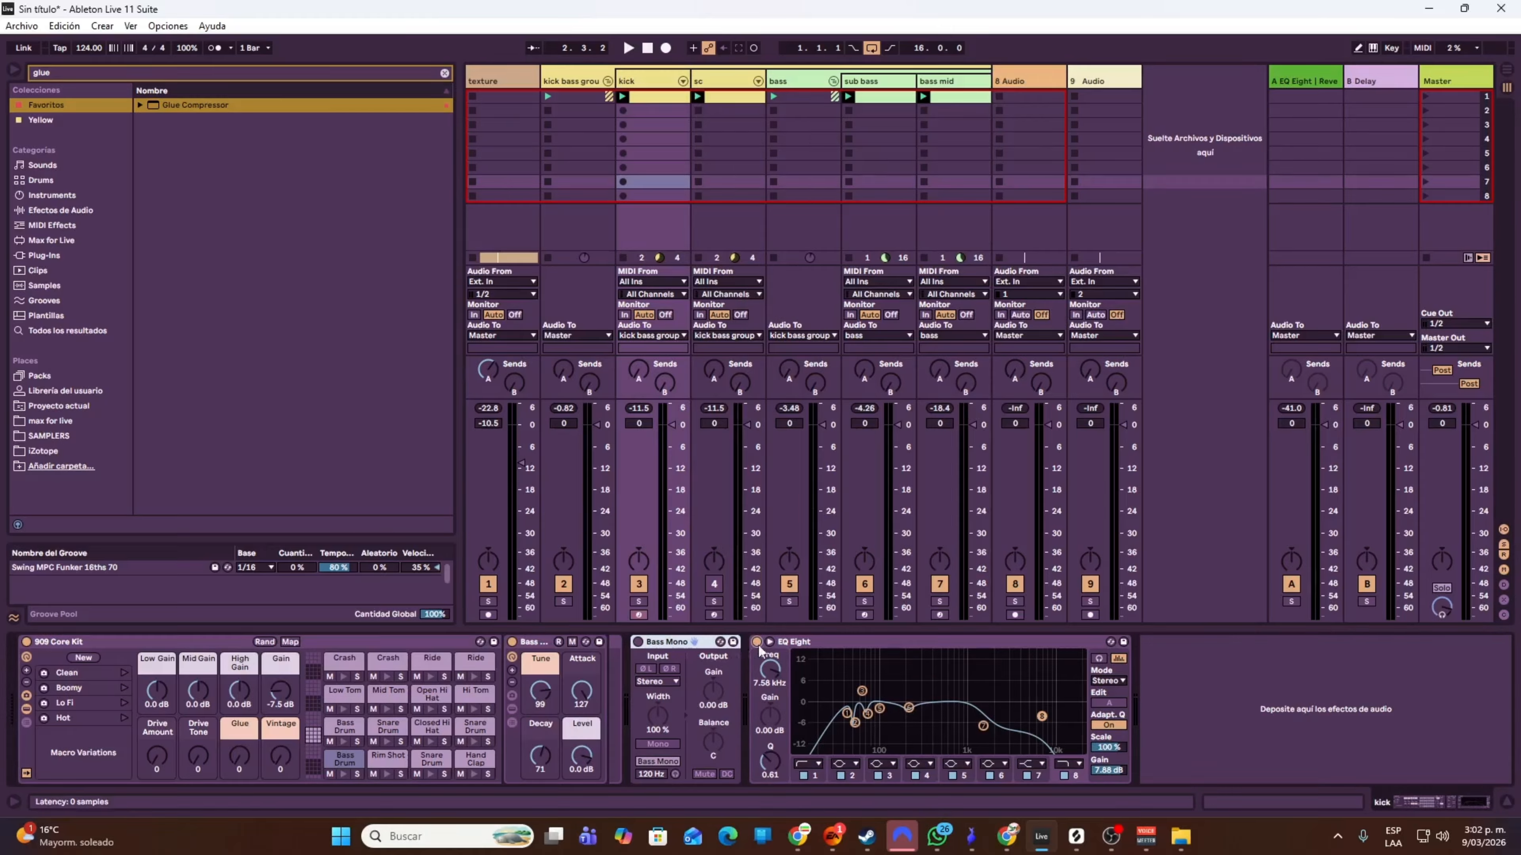
pyautogui.press('space')
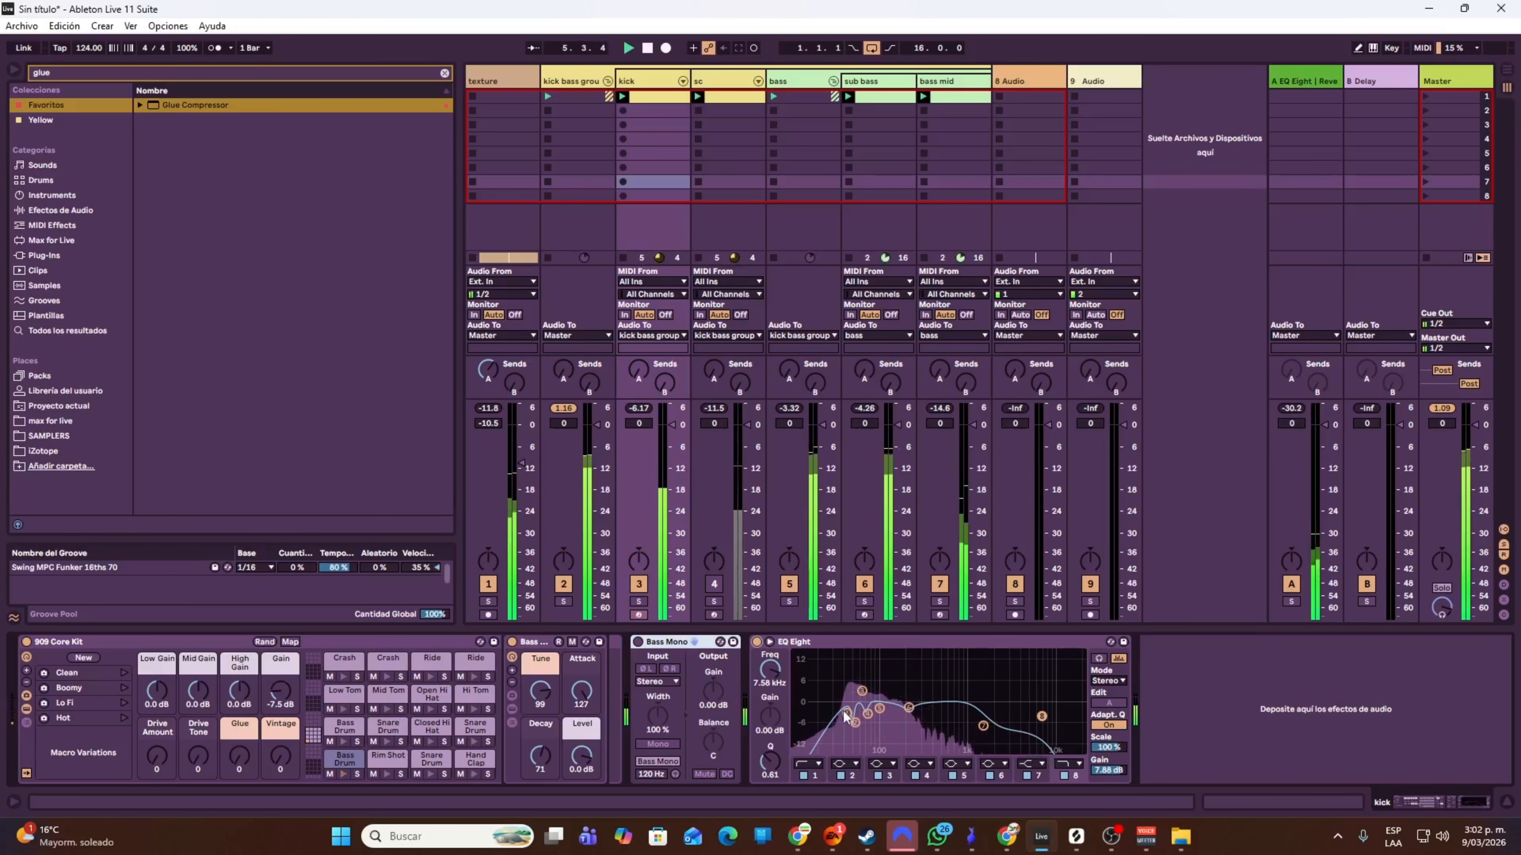
# - Expand the kick's EQ Eight display to examine its spectrum during playback and its individual band cuts
pyautogui.click(771, 642)
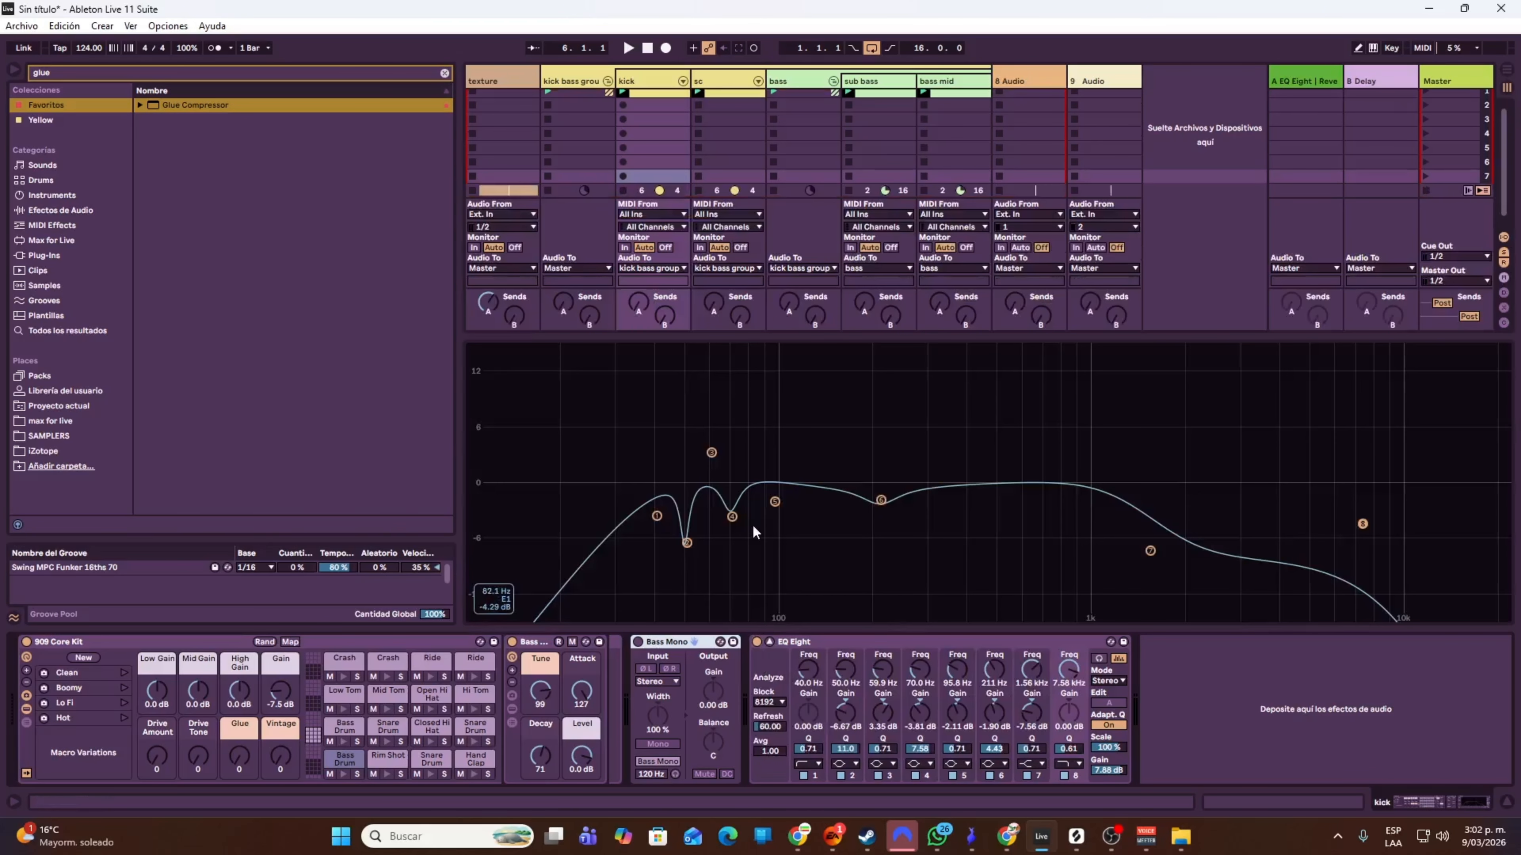
pyautogui.press('space')
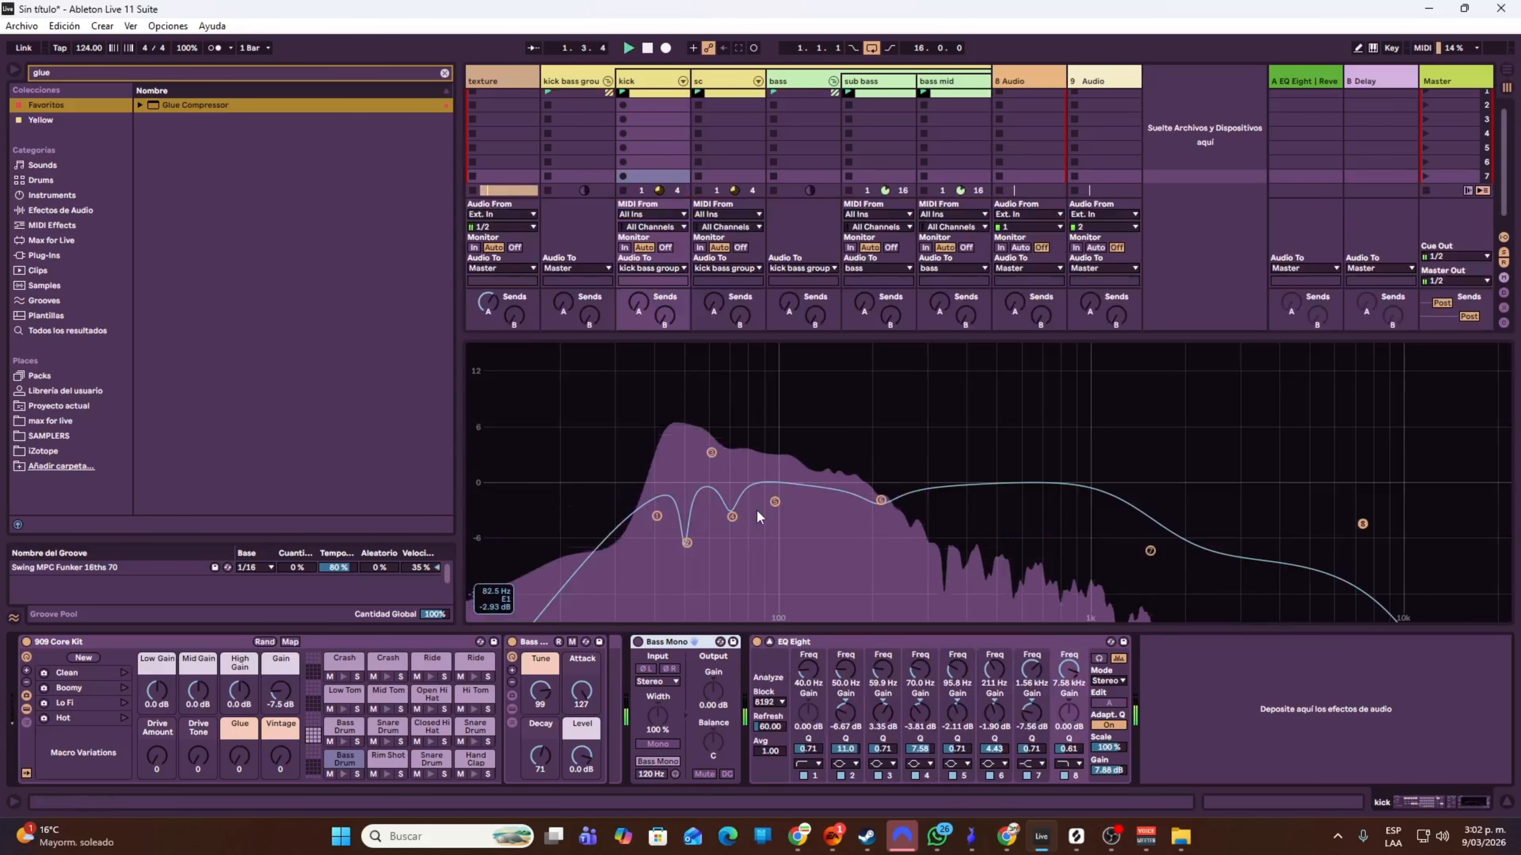
pyautogui.press('space')
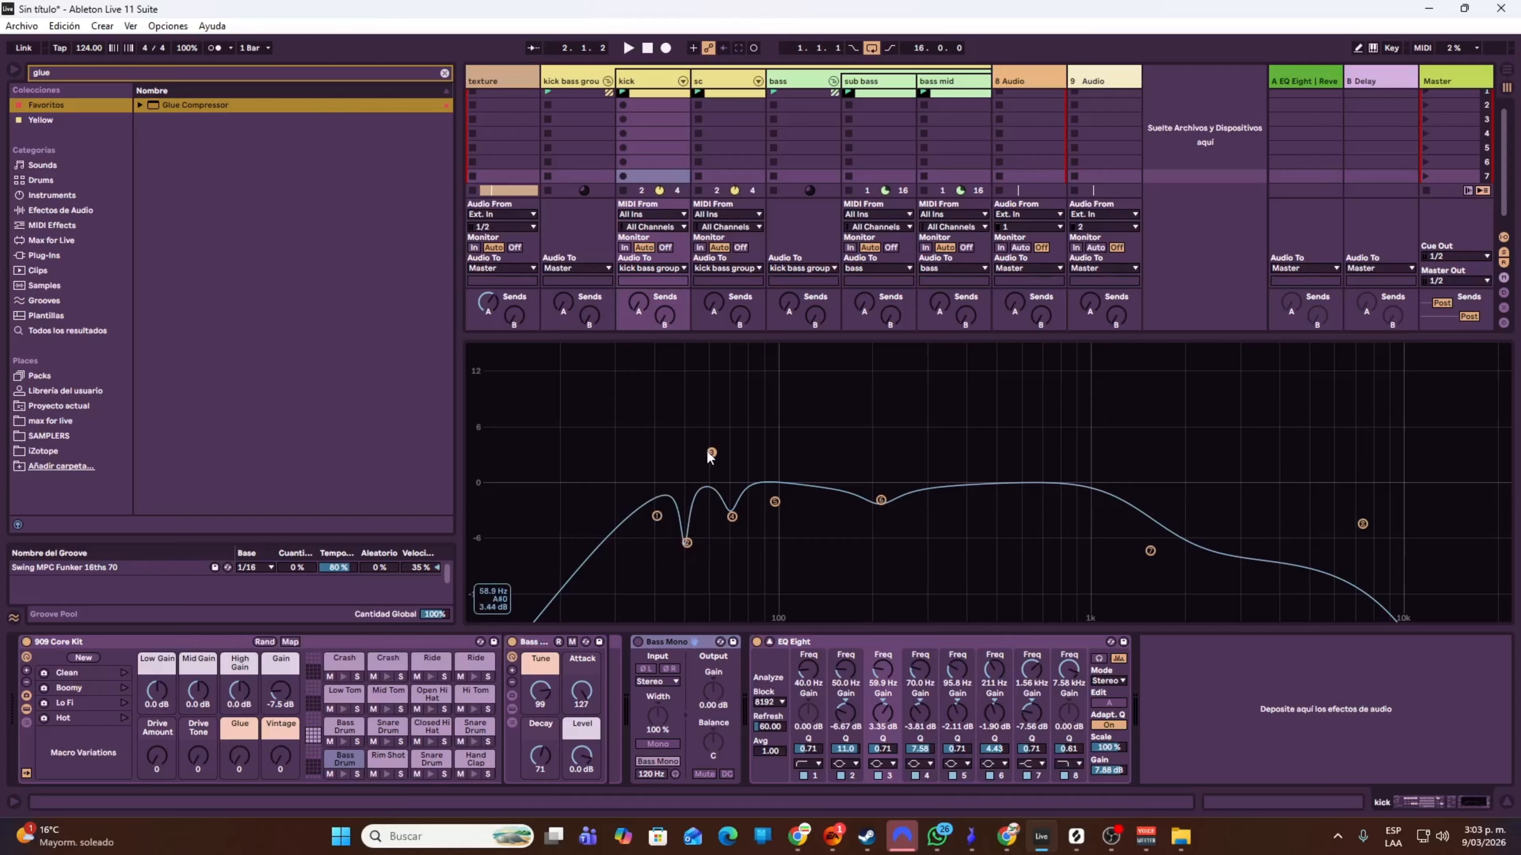
pyautogui.click(731, 515)
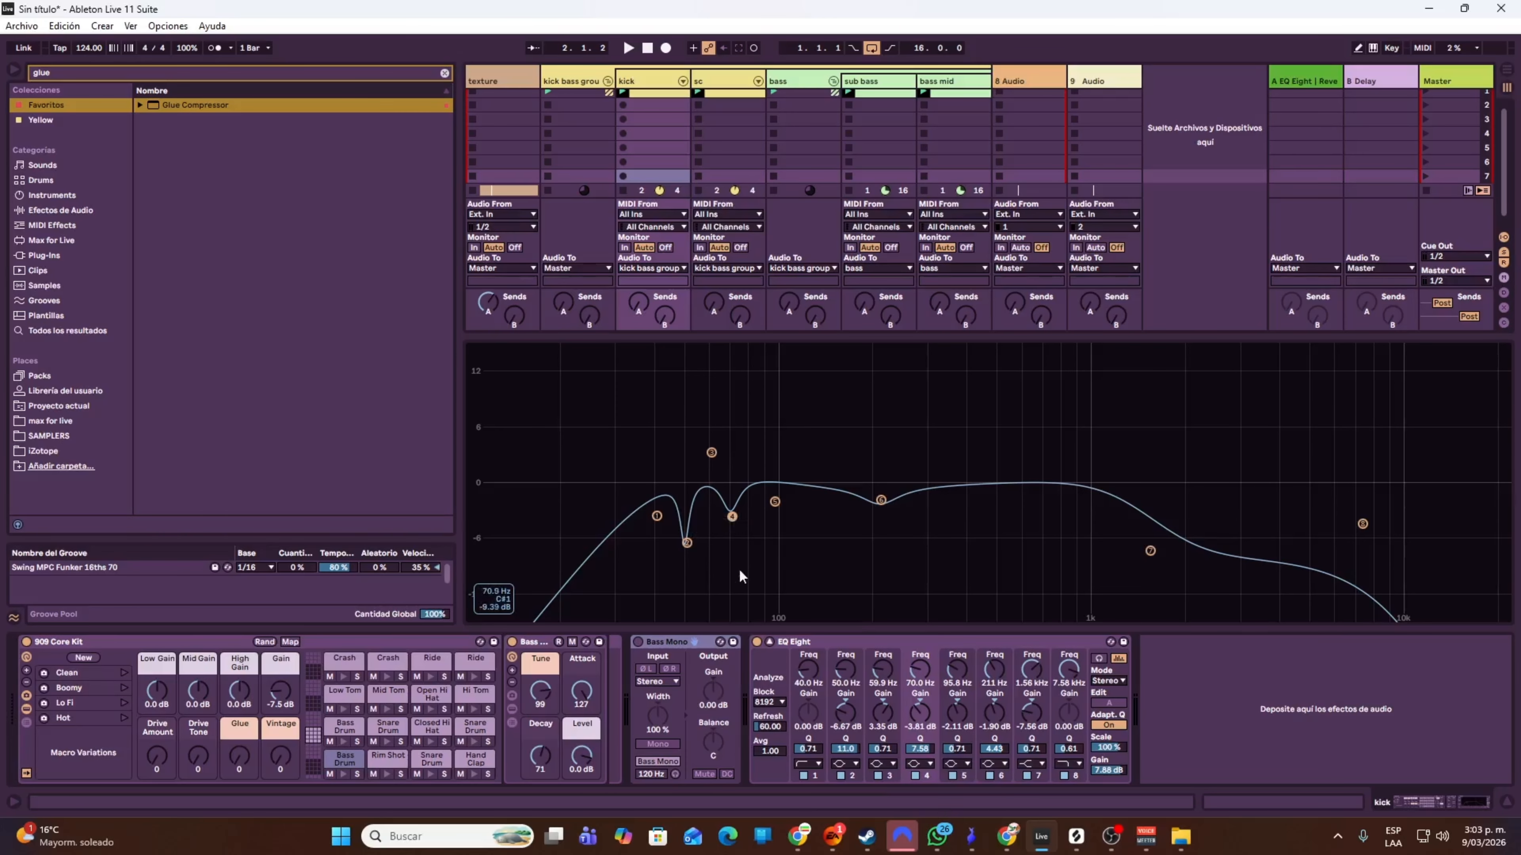
pyautogui.press('ctrl')
pyautogui.press('ctrl')
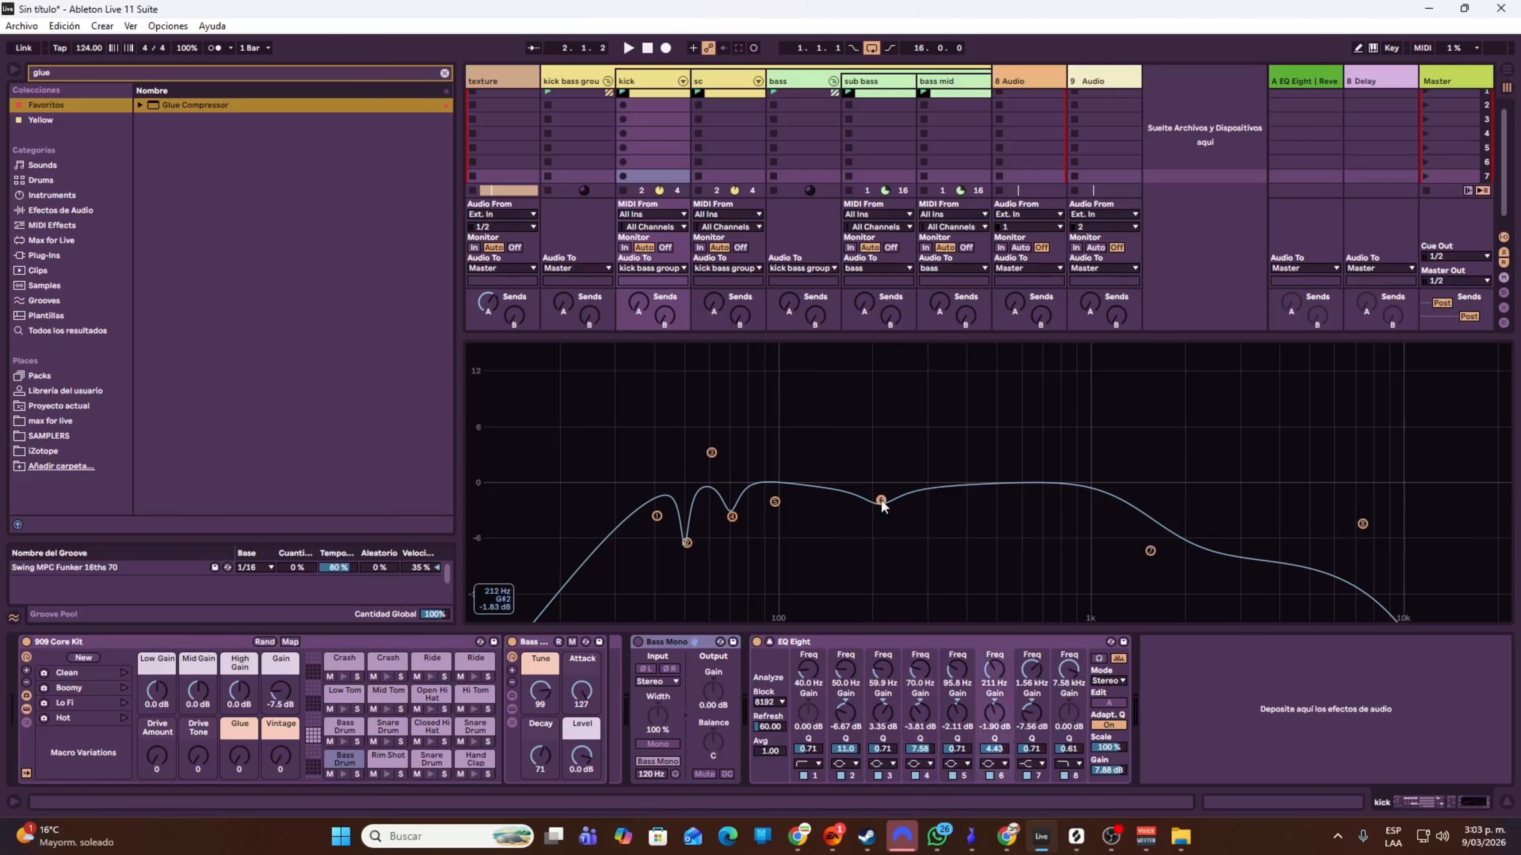
pyautogui.press('ctrl')
# - Play the loop with bands 7 and 8 of the kick's EQ Eight disabled
pyautogui.click(1027, 778)
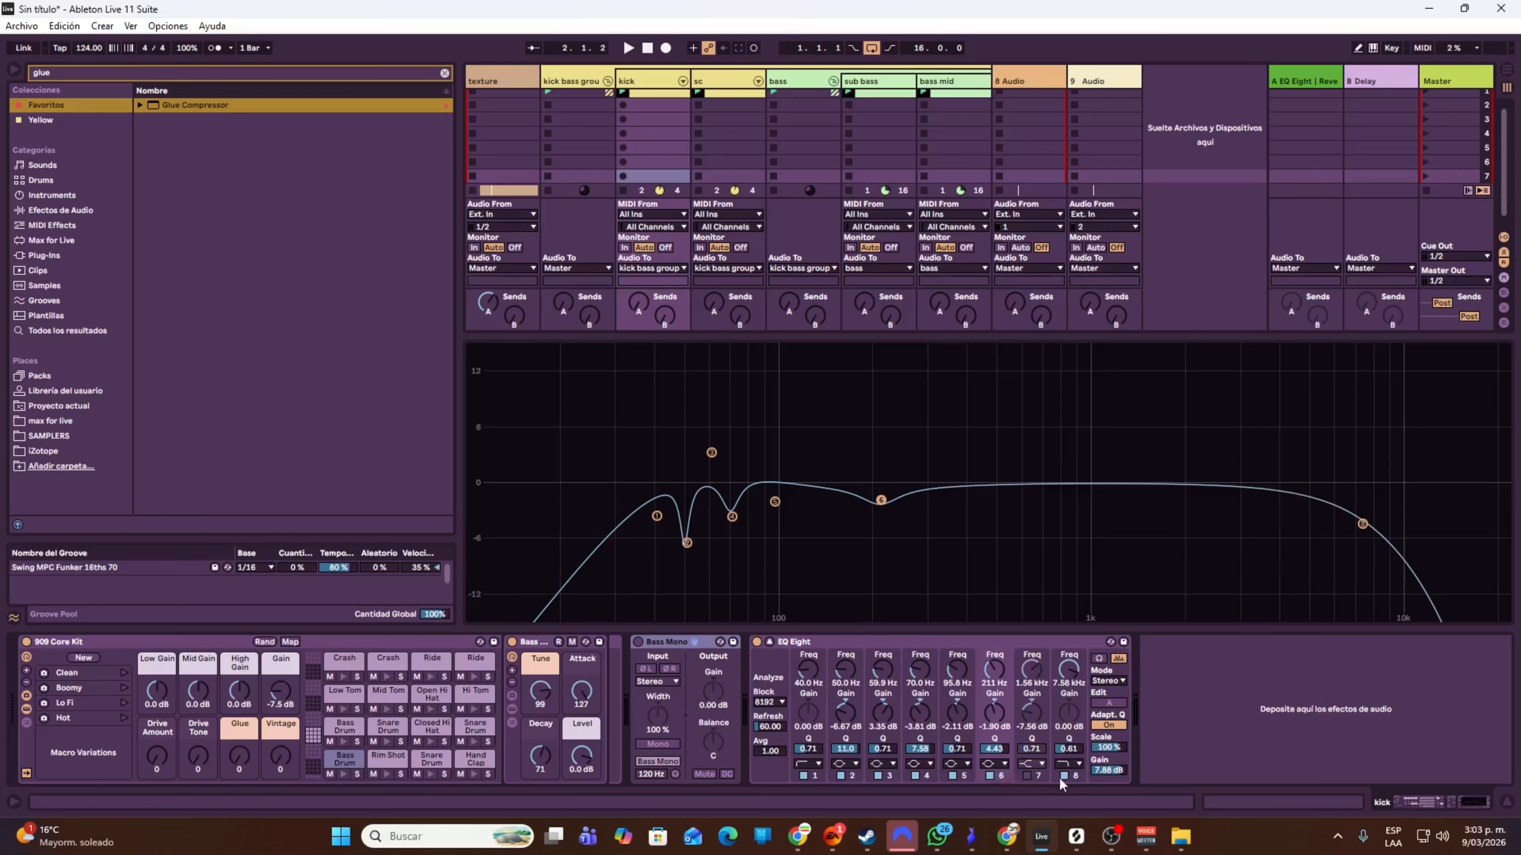
pyautogui.click(1063, 776)
pyautogui.press('space')
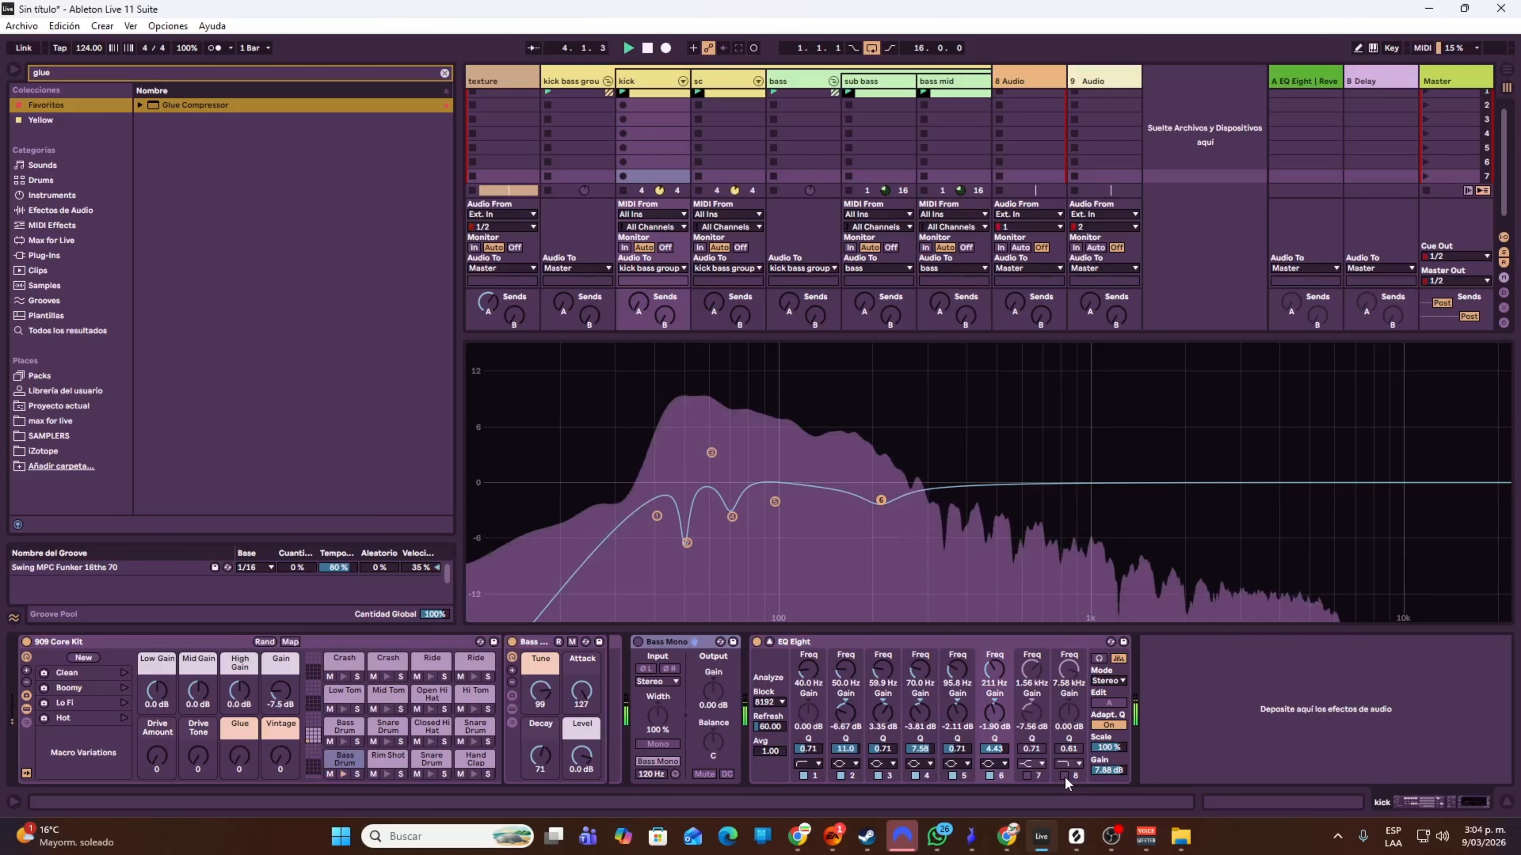
# - Compare the kick with EQ Eight band 7 repeatedly switched on and off during playback, leaving the band active
pyautogui.click(1026, 775)
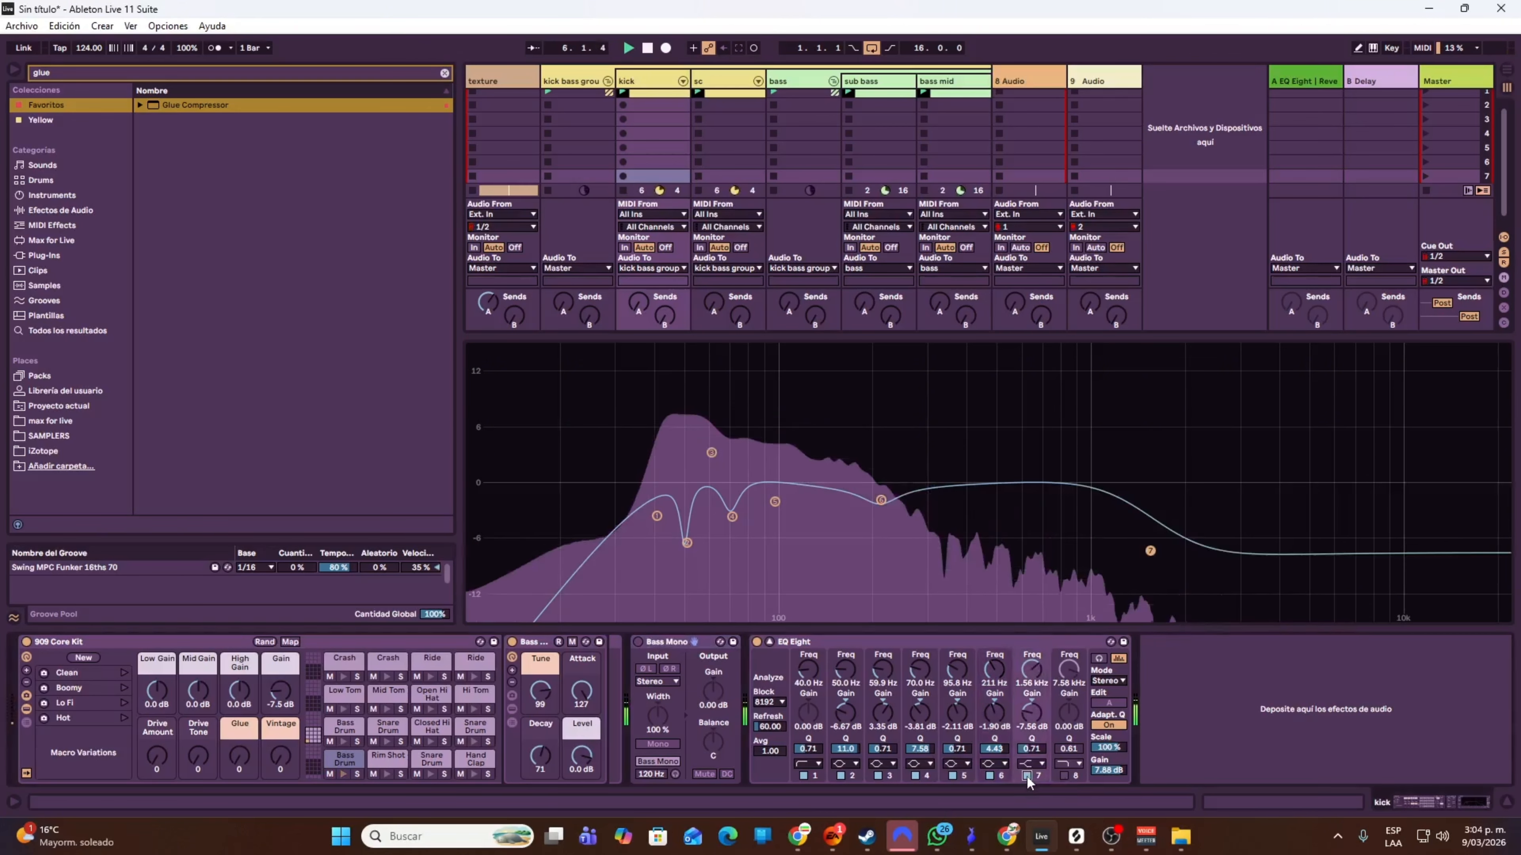
pyautogui.click(1027, 775)
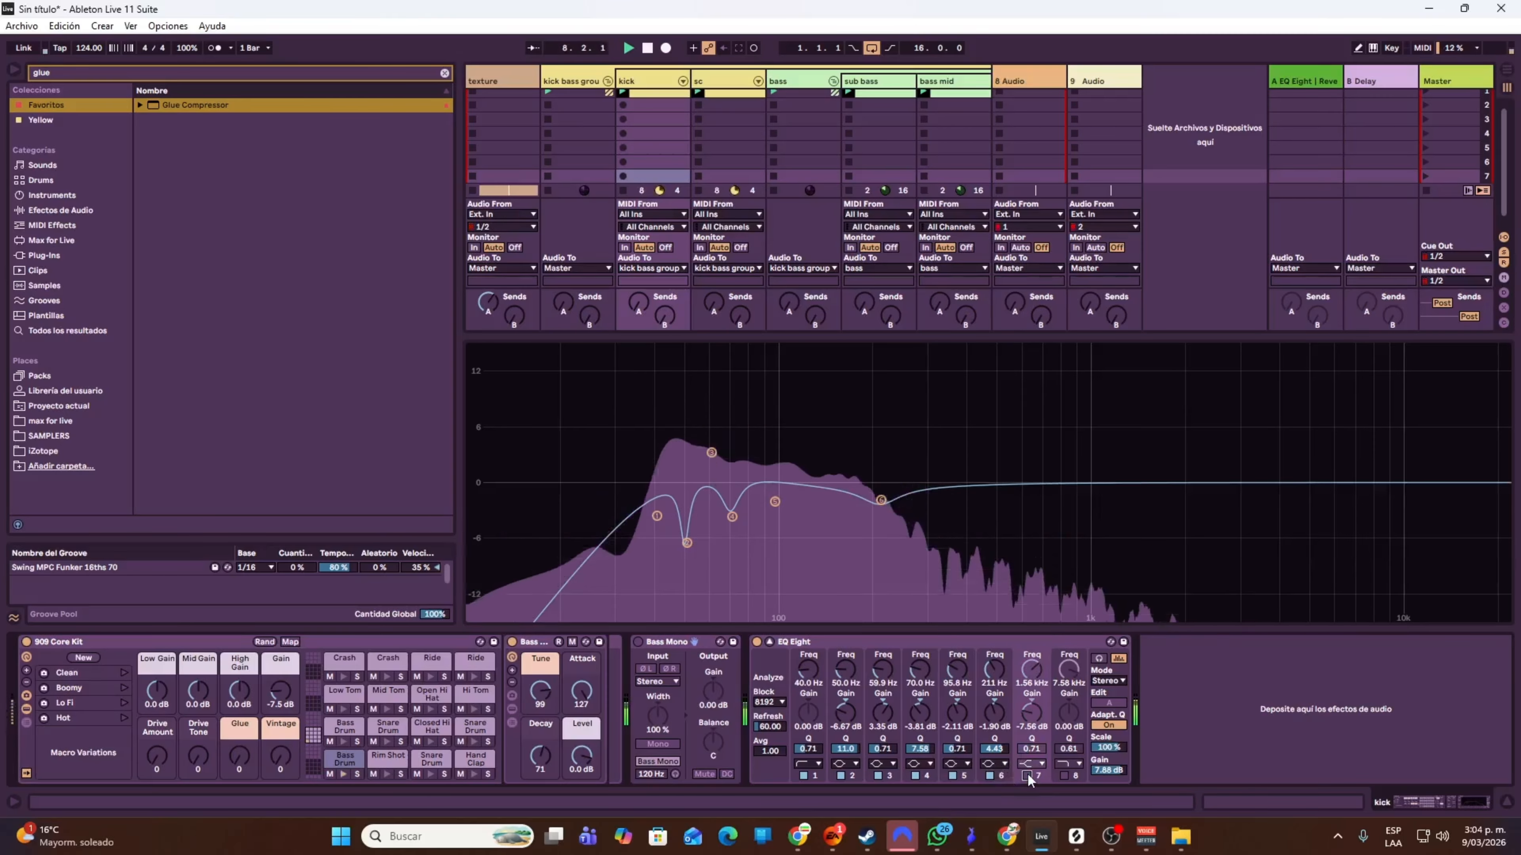
pyautogui.click(1027, 775)
pyautogui.click(1028, 775)
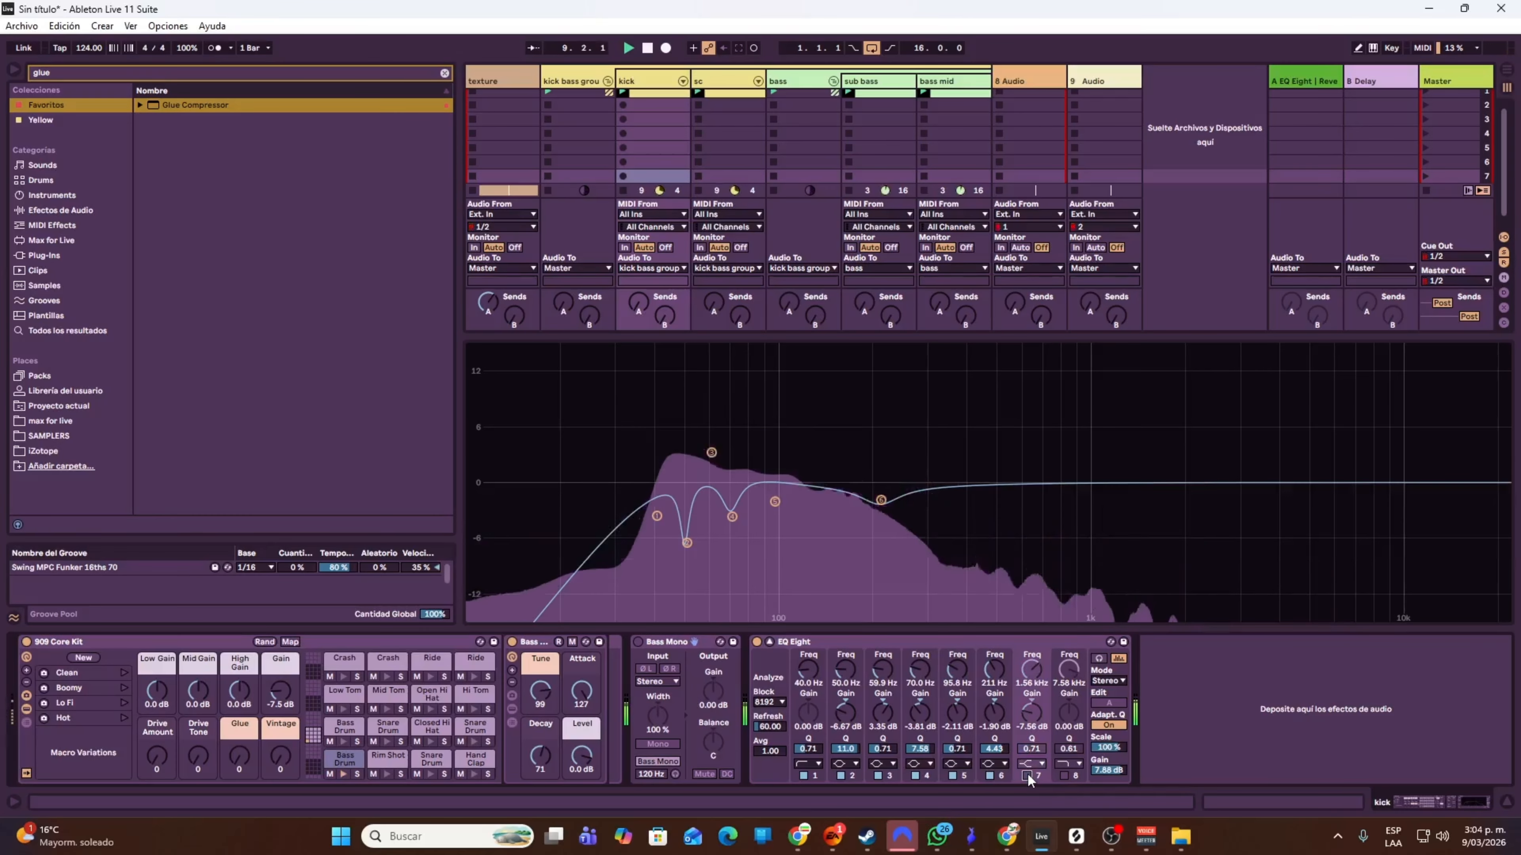
pyautogui.click(1027, 775)
pyautogui.click(1028, 775)
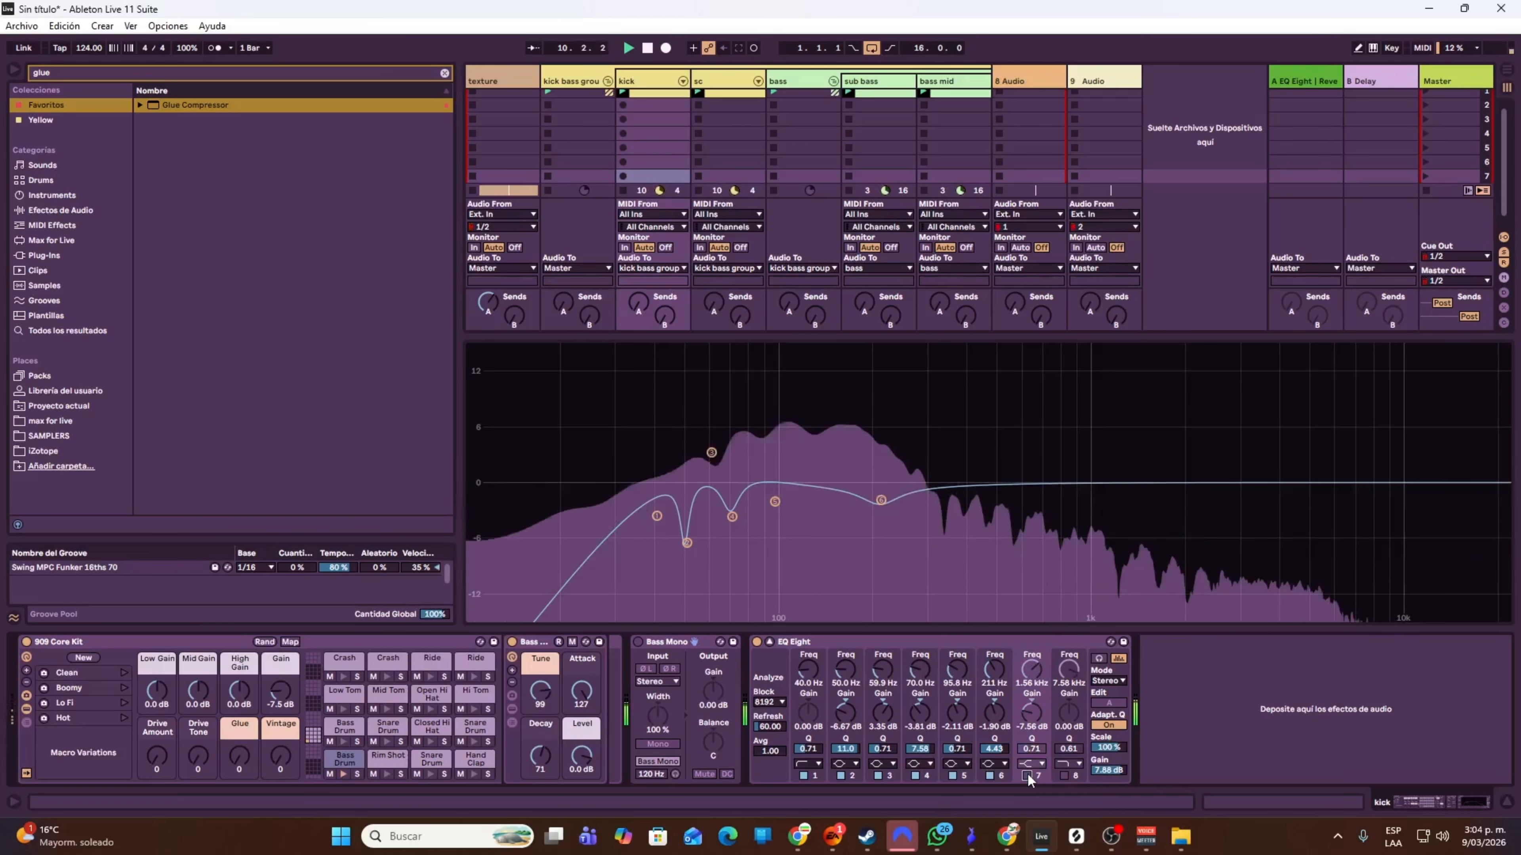
pyautogui.click(1027, 775)
pyautogui.click(1027, 775)
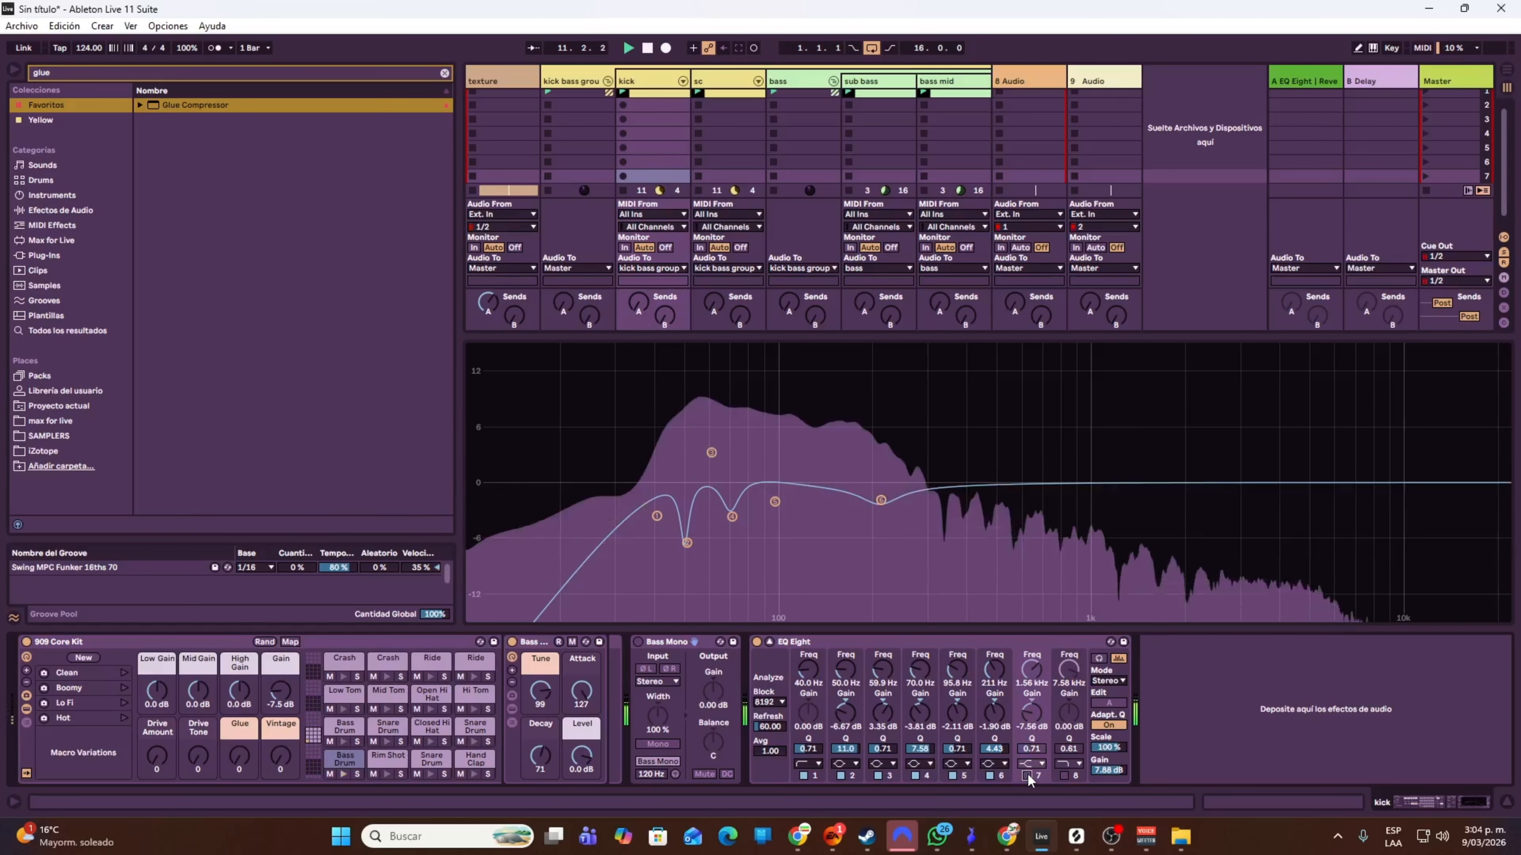
pyautogui.click(1027, 775)
pyautogui.click(1028, 775)
pyautogui.click(1027, 775)
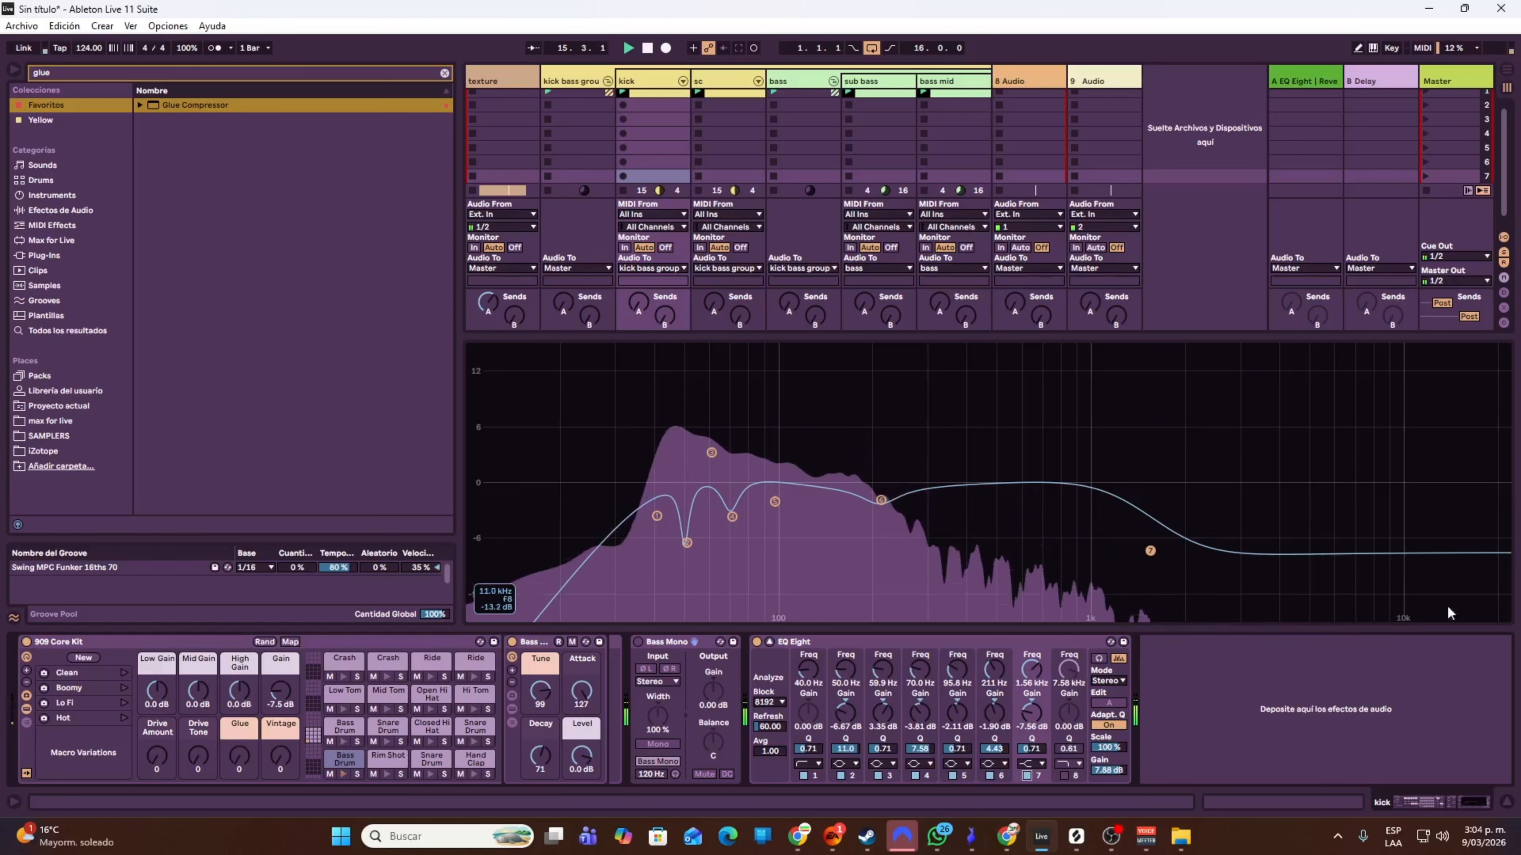
# - Compare the kick with EQ Eight band 8 switched on and off during playback, leaving the band active
pyautogui.click(1063, 775)
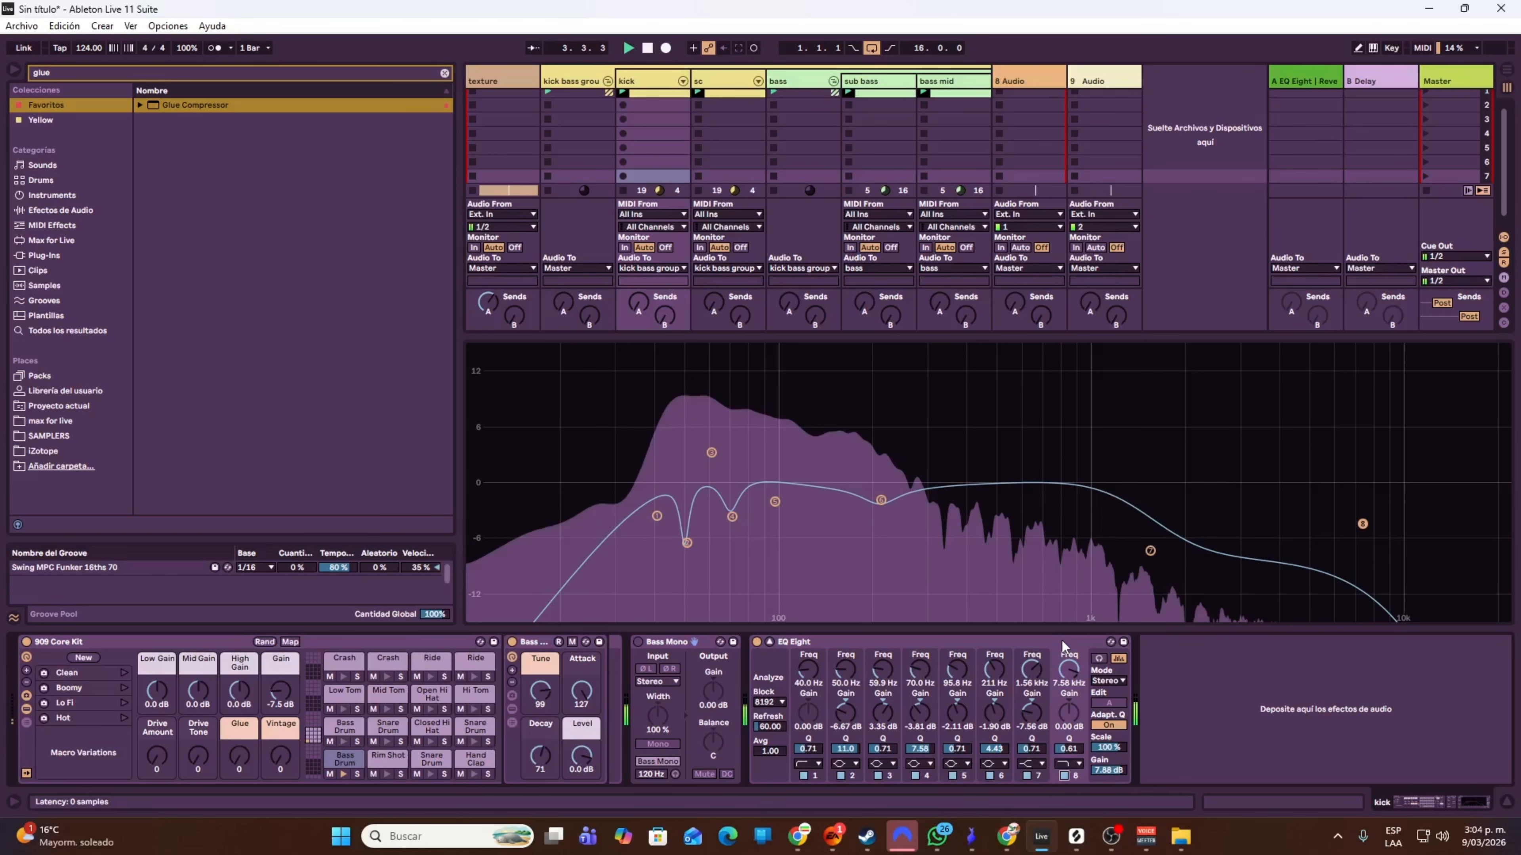
pyautogui.click(1064, 776)
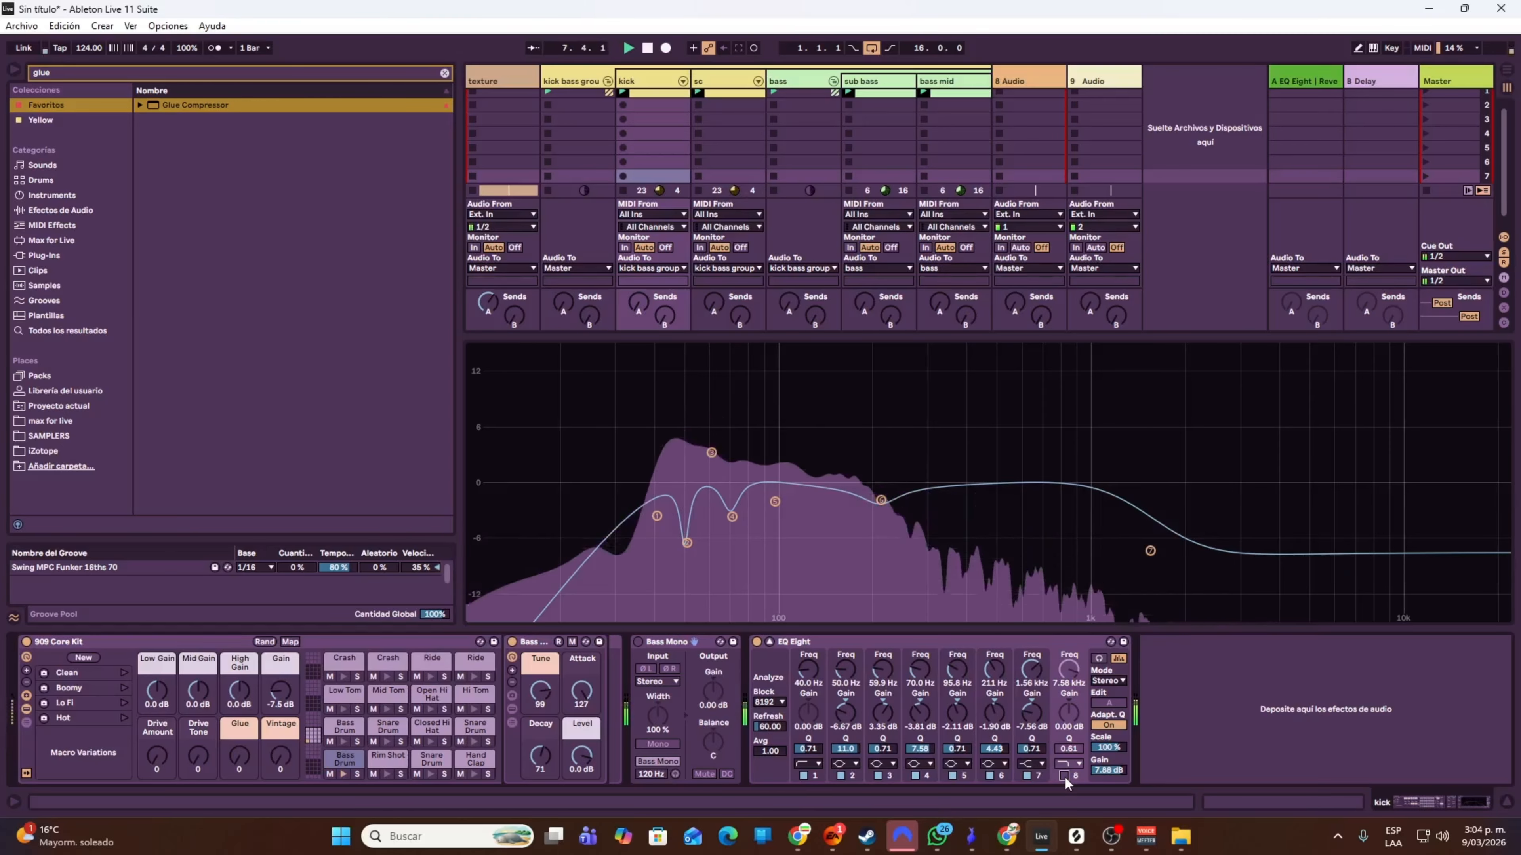
pyautogui.click(1065, 776)
pyautogui.click(1064, 775)
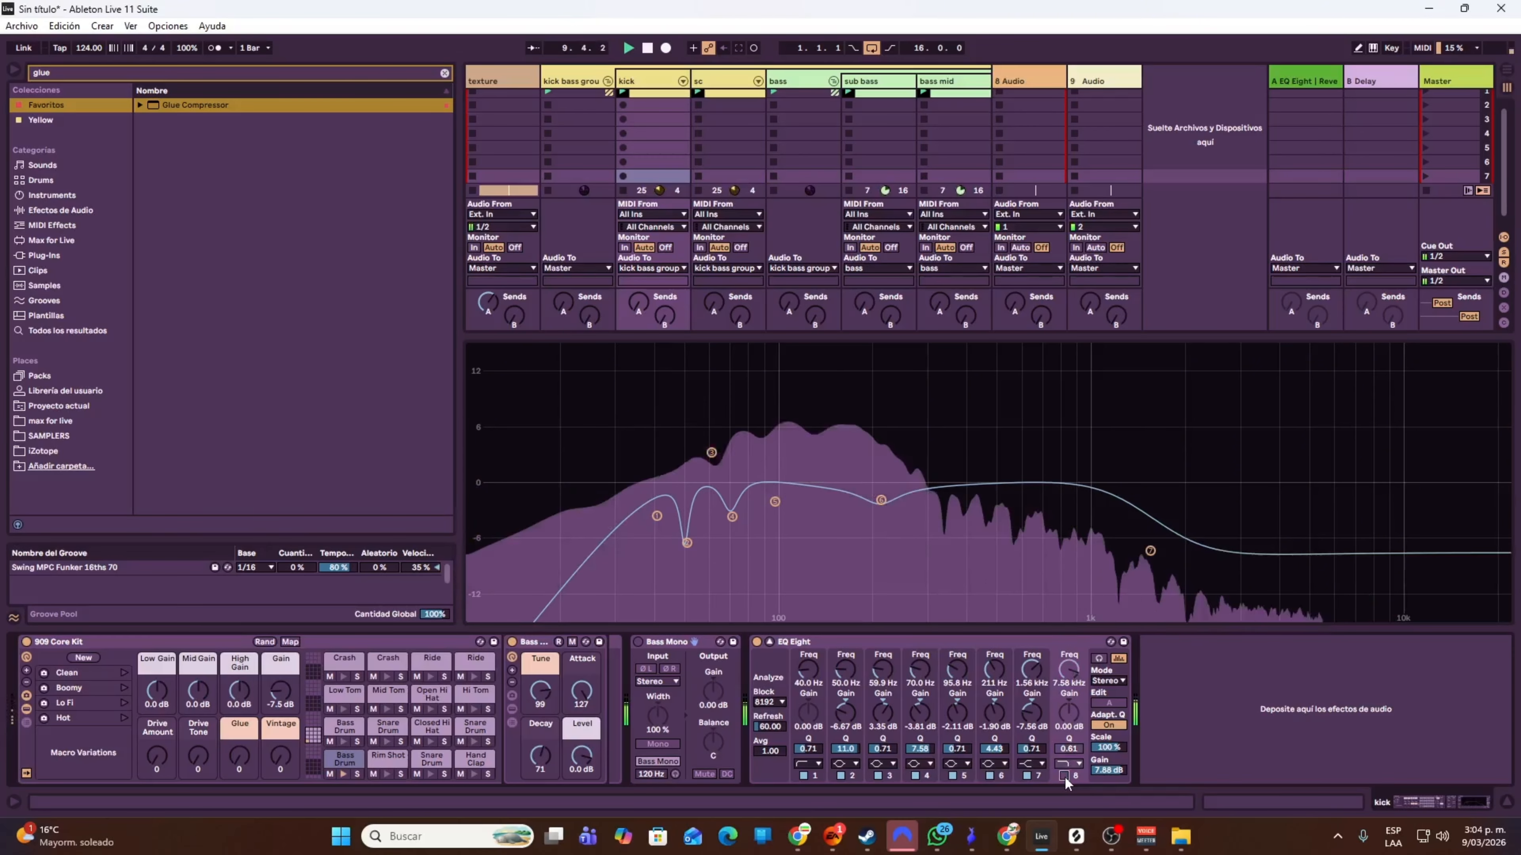
pyautogui.click(1064, 777)
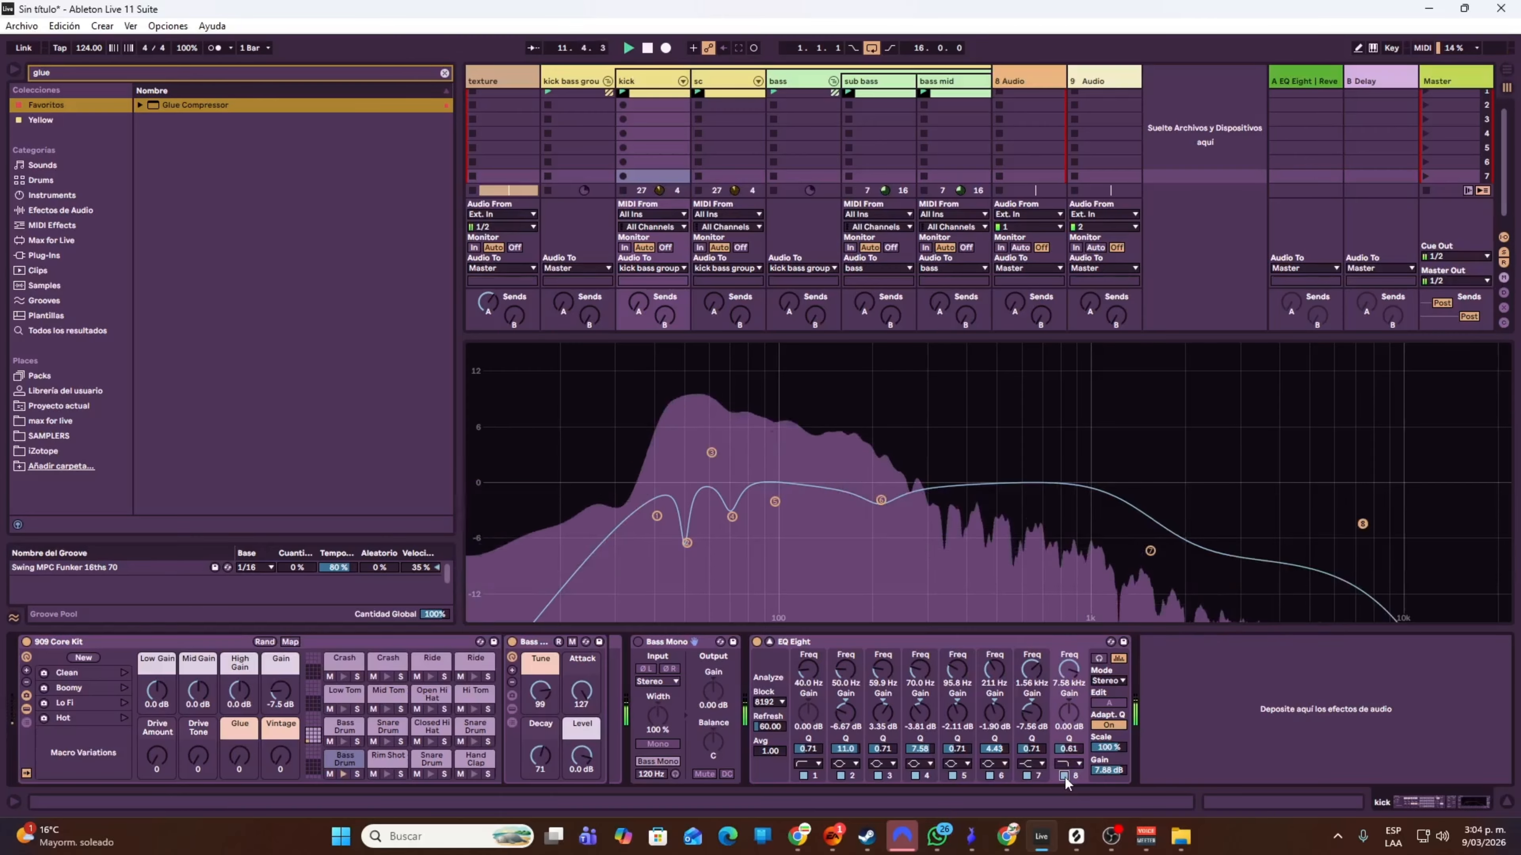
pyautogui.click(1065, 776)
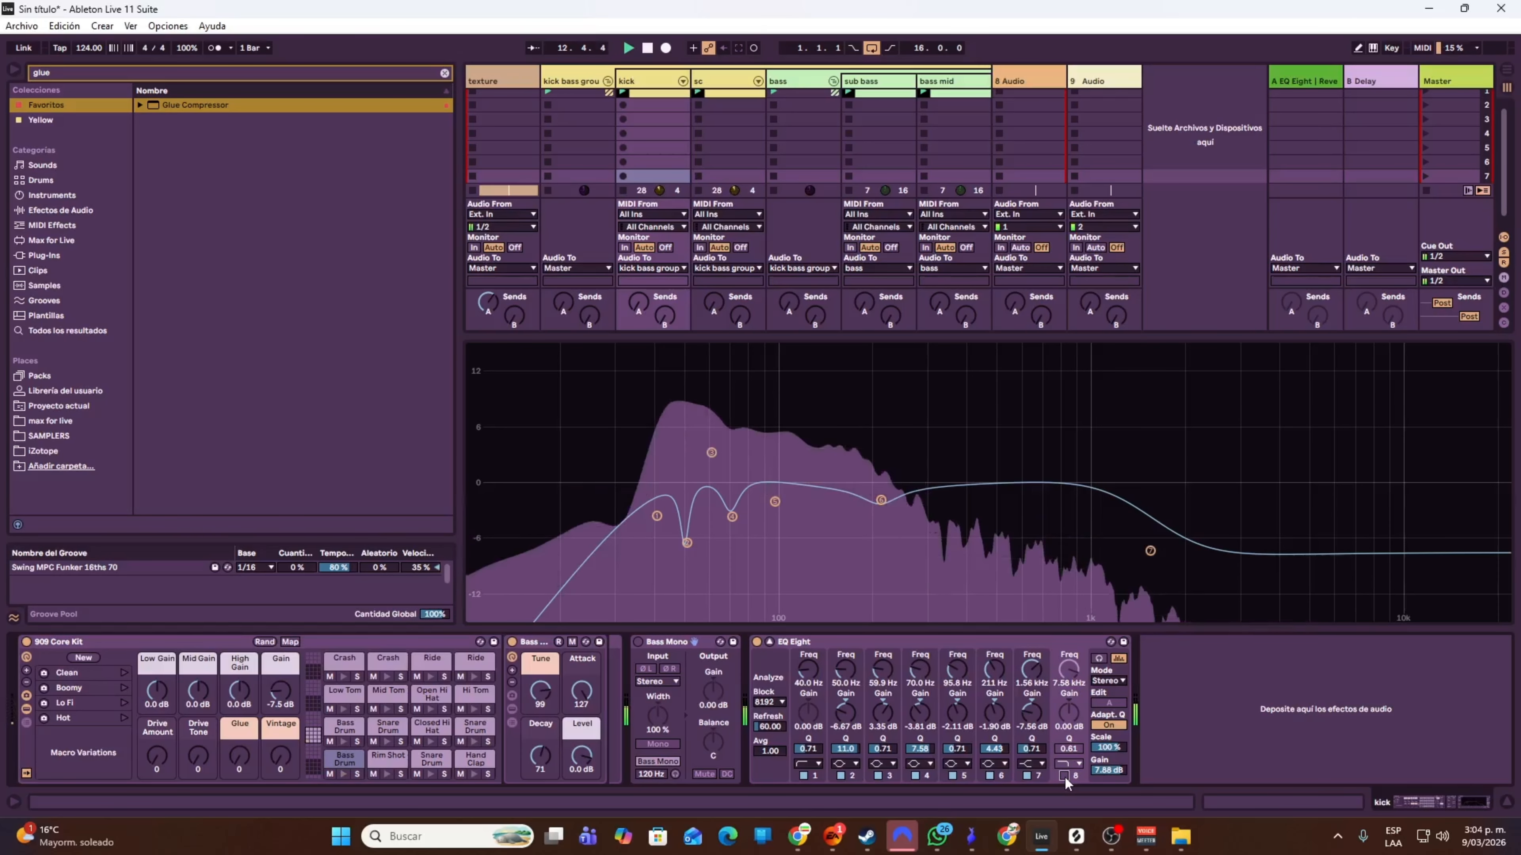
pyautogui.click(1064, 776)
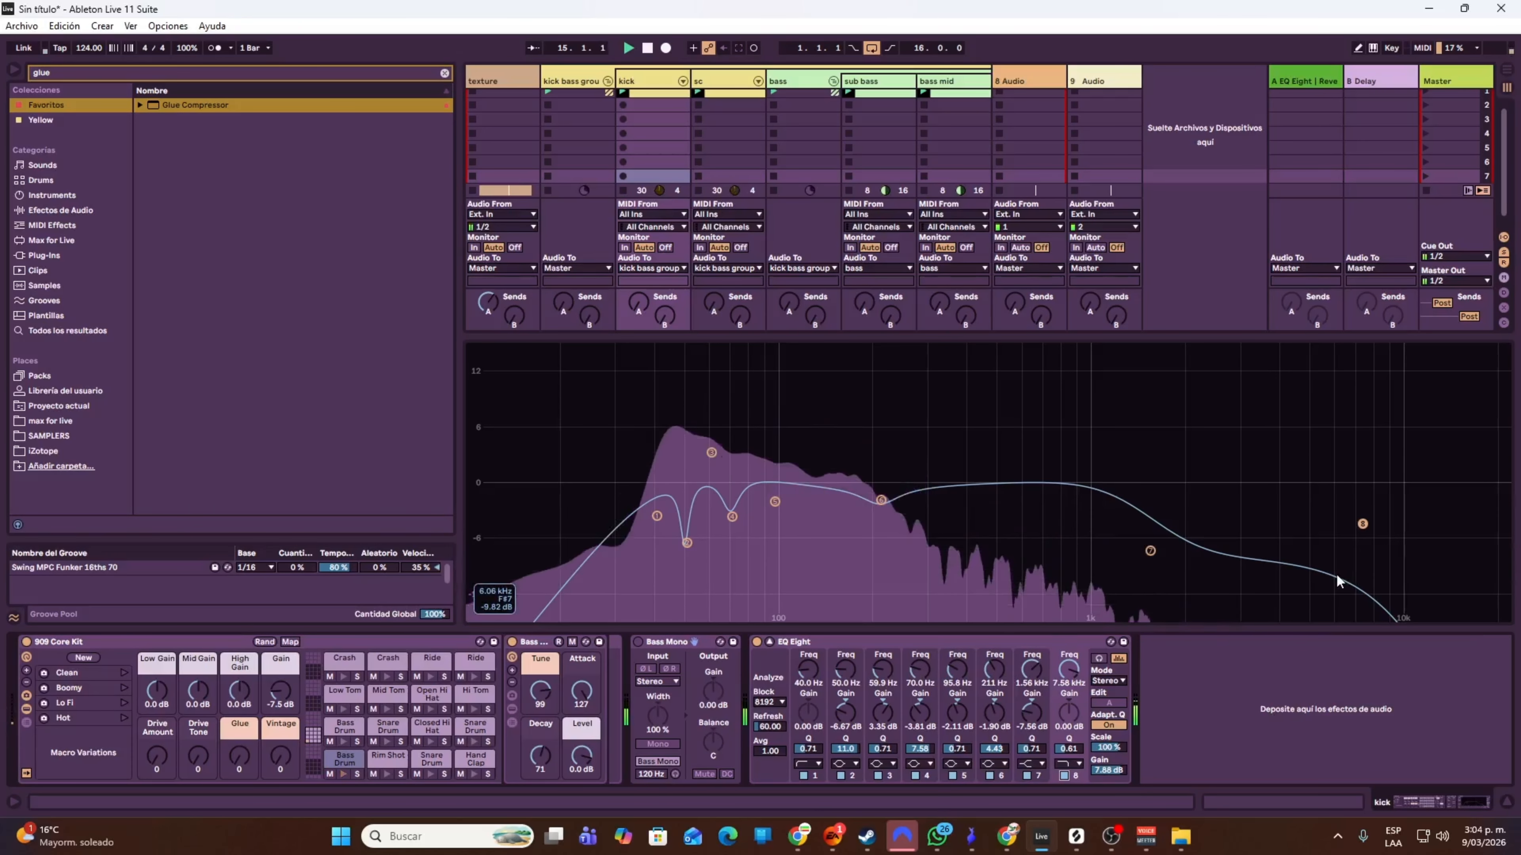
# - Stop playback, inspect the sub bass's EQ Eight curve in the enlarged display, and return it to the compact device view
pyautogui.press('space')
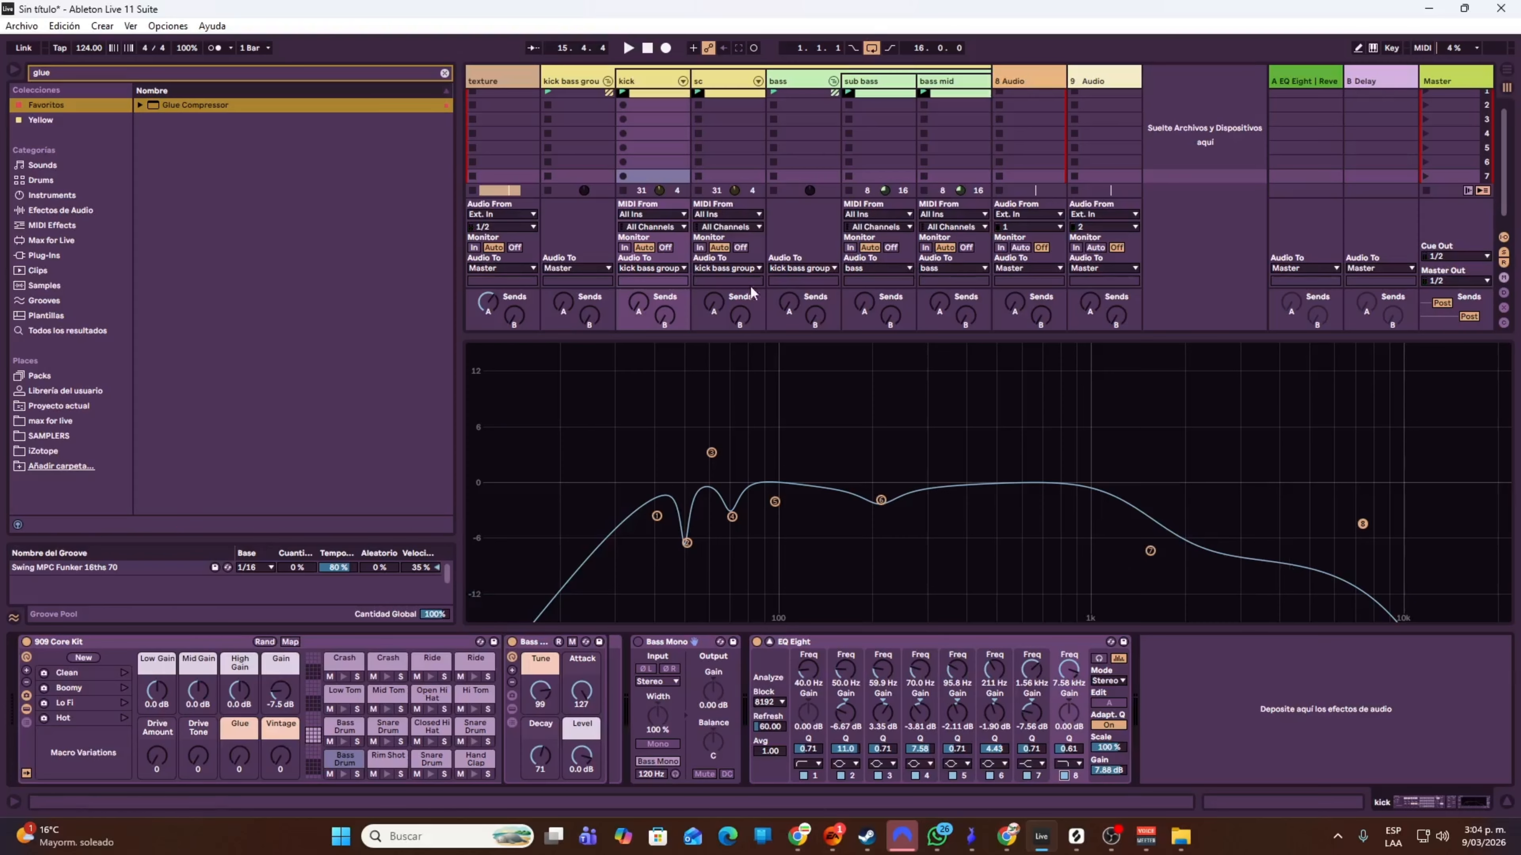
pyautogui.click(789, 84)
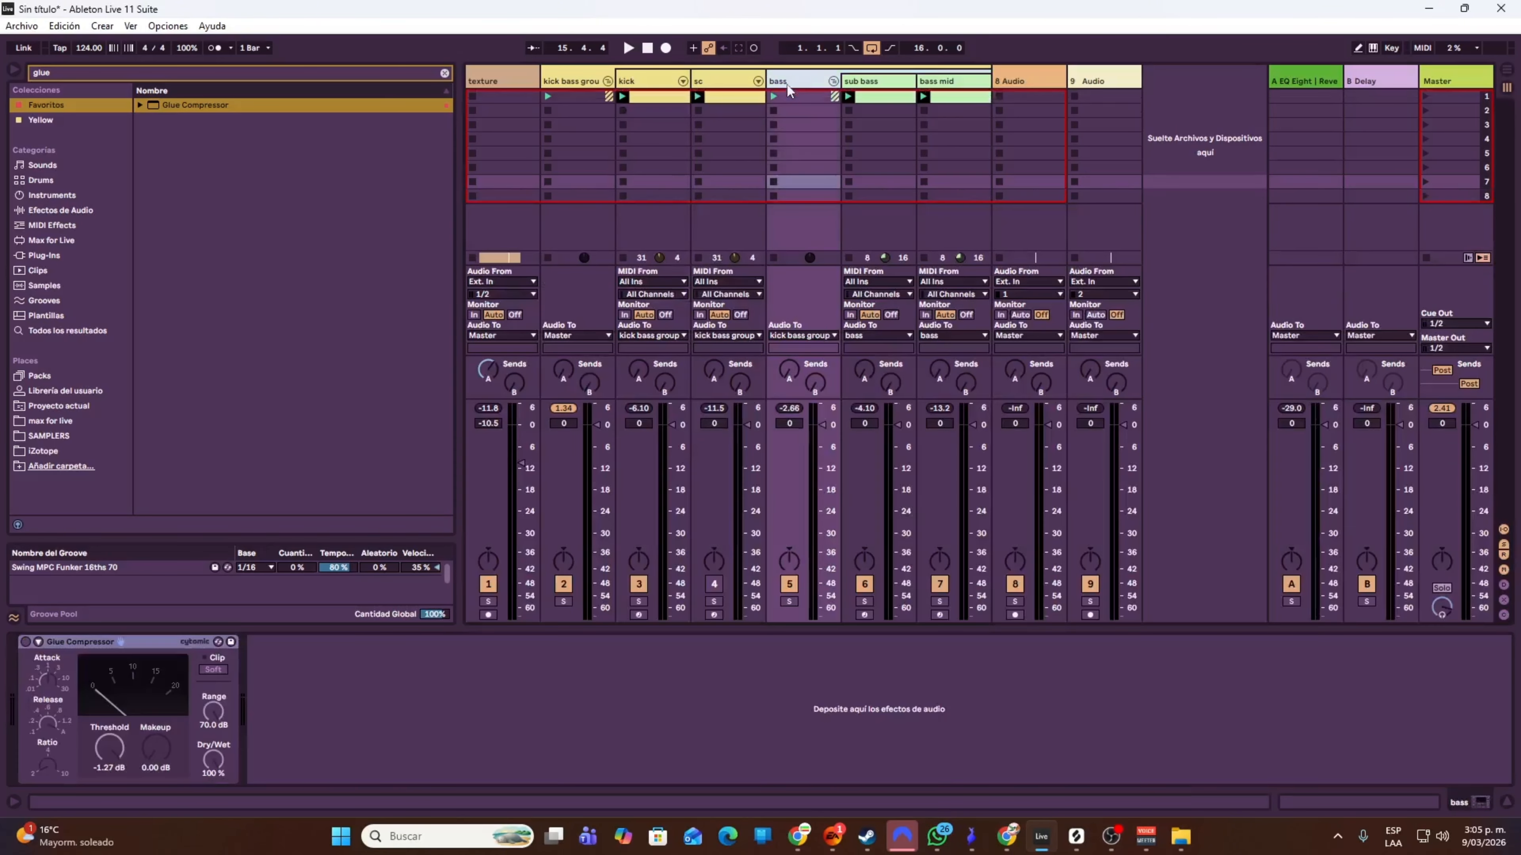
pyautogui.click(878, 87)
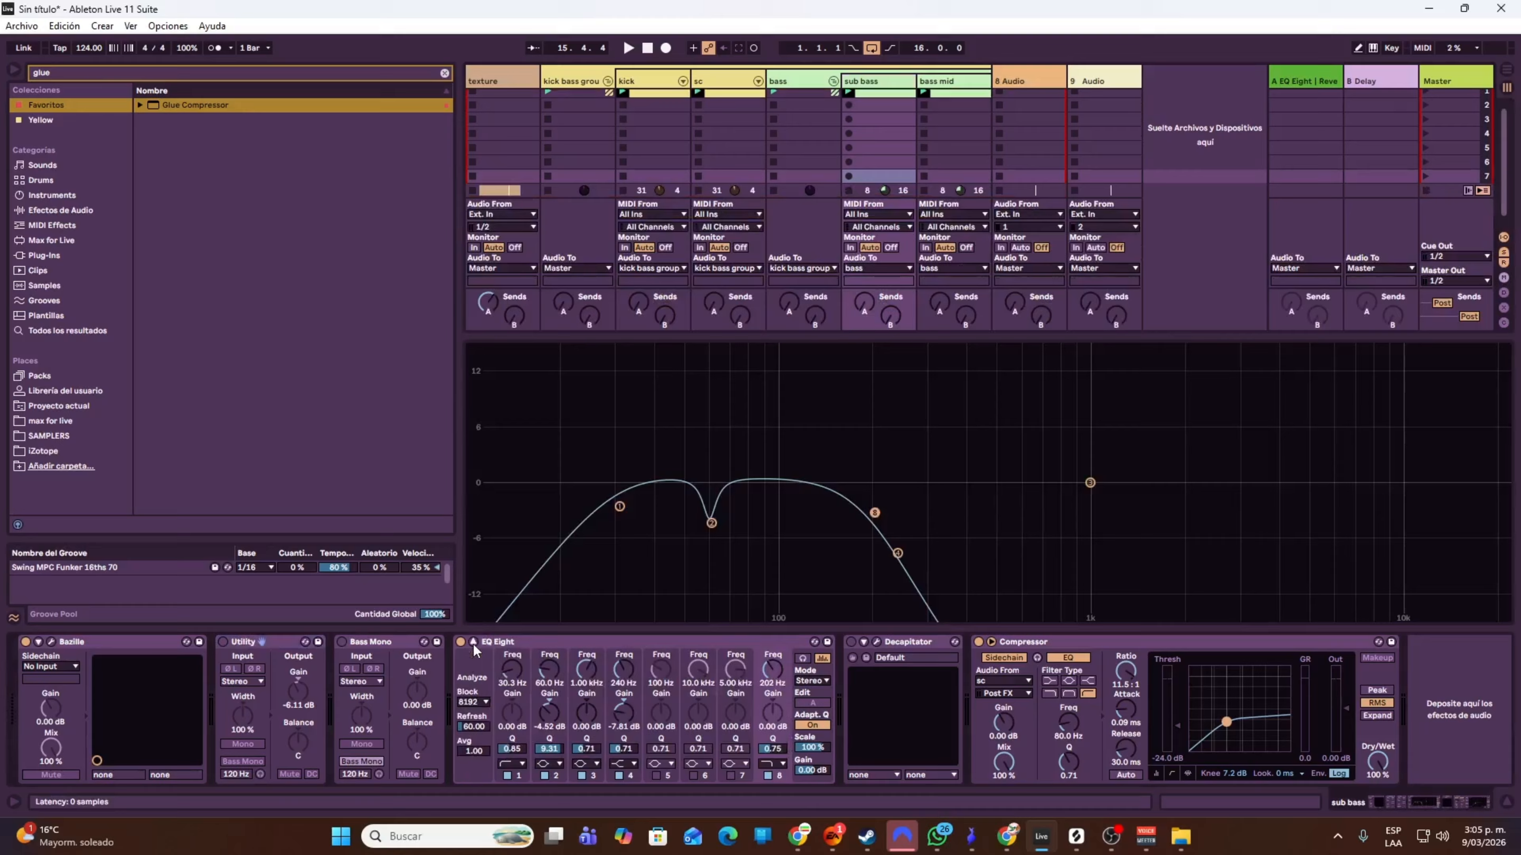
pyautogui.click(473, 644)
pyautogui.click(473, 642)
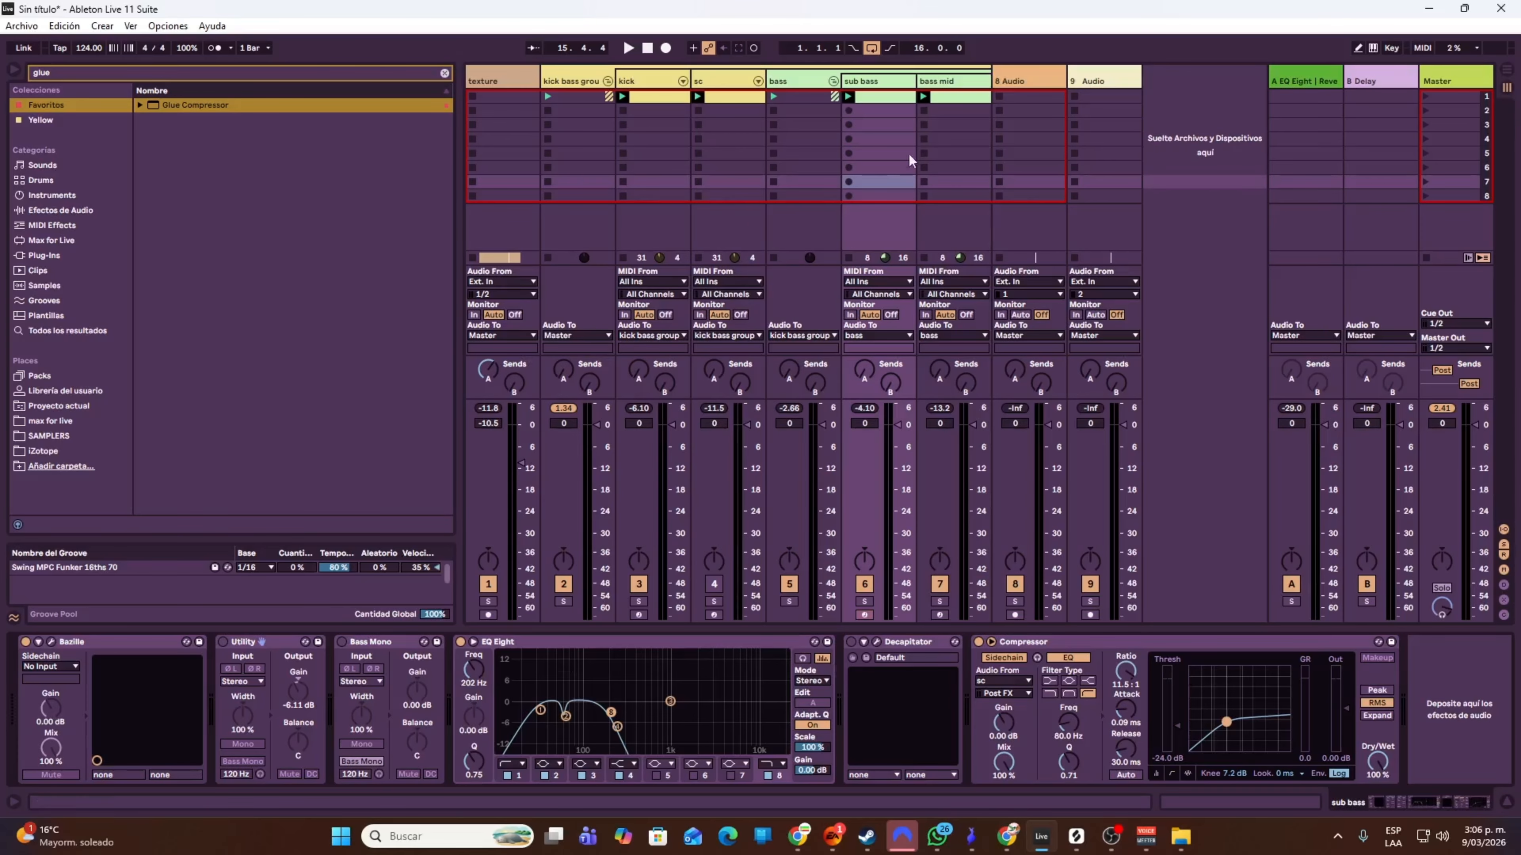
# - Enable the Bass Mono device on both the kick and sub bass tracks
pyautogui.click(634, 82)
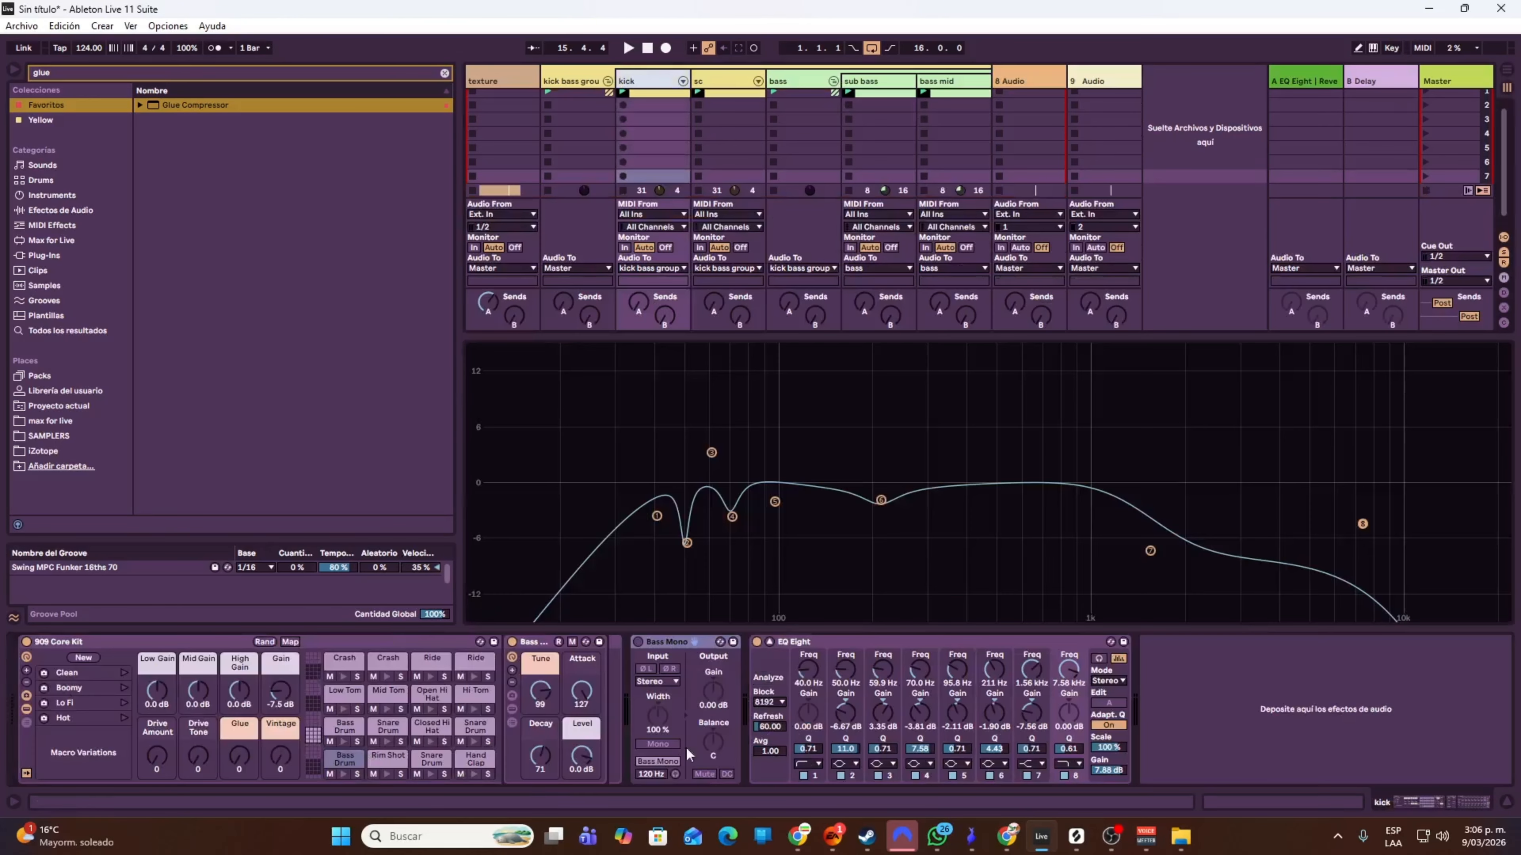
pyautogui.click(638, 642)
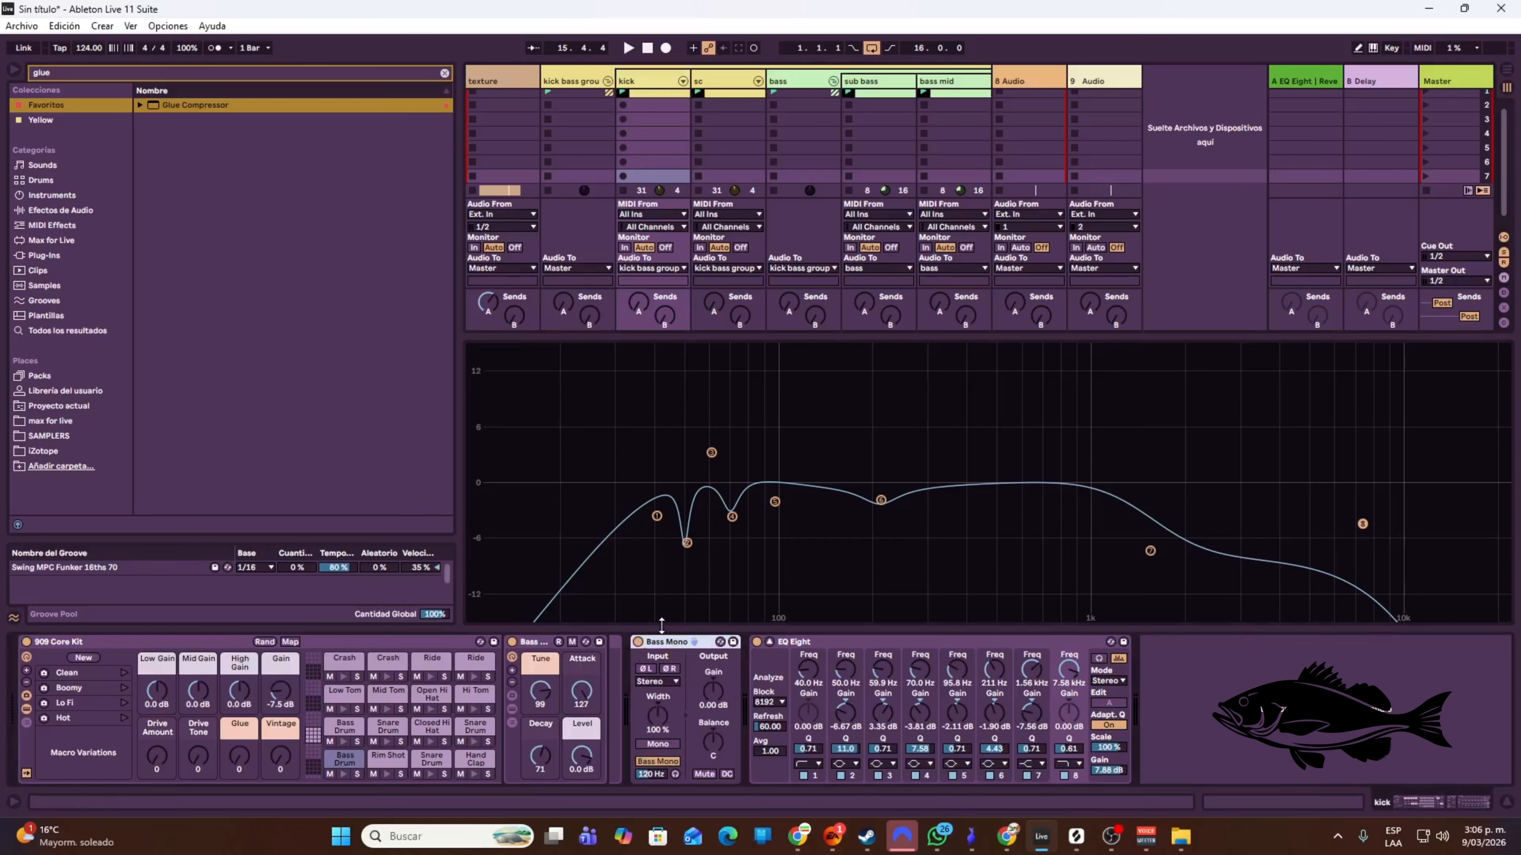
pyautogui.click(791, 95)
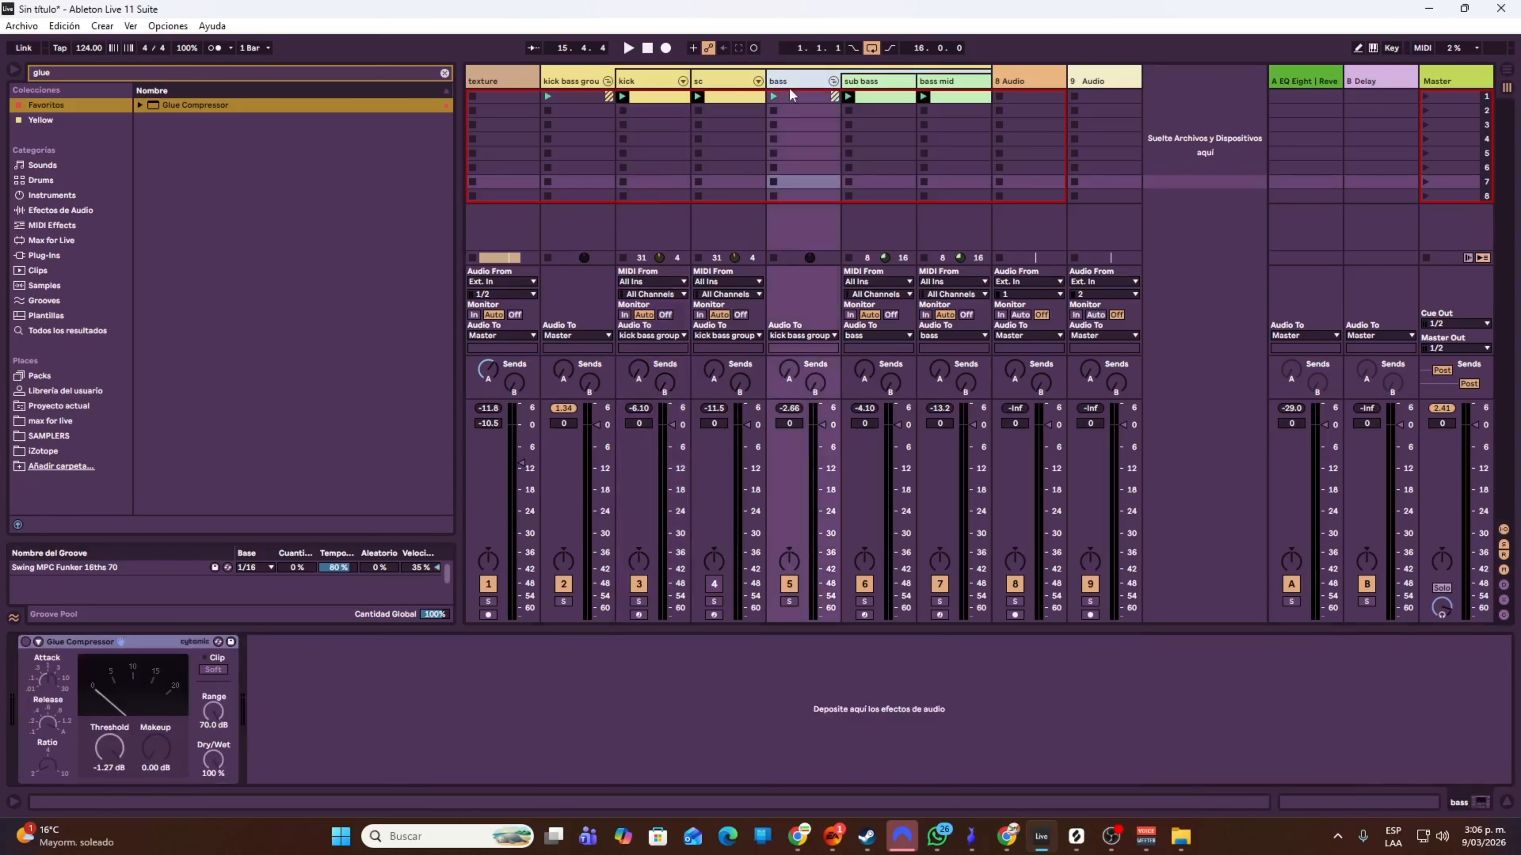
pyautogui.click(873, 89)
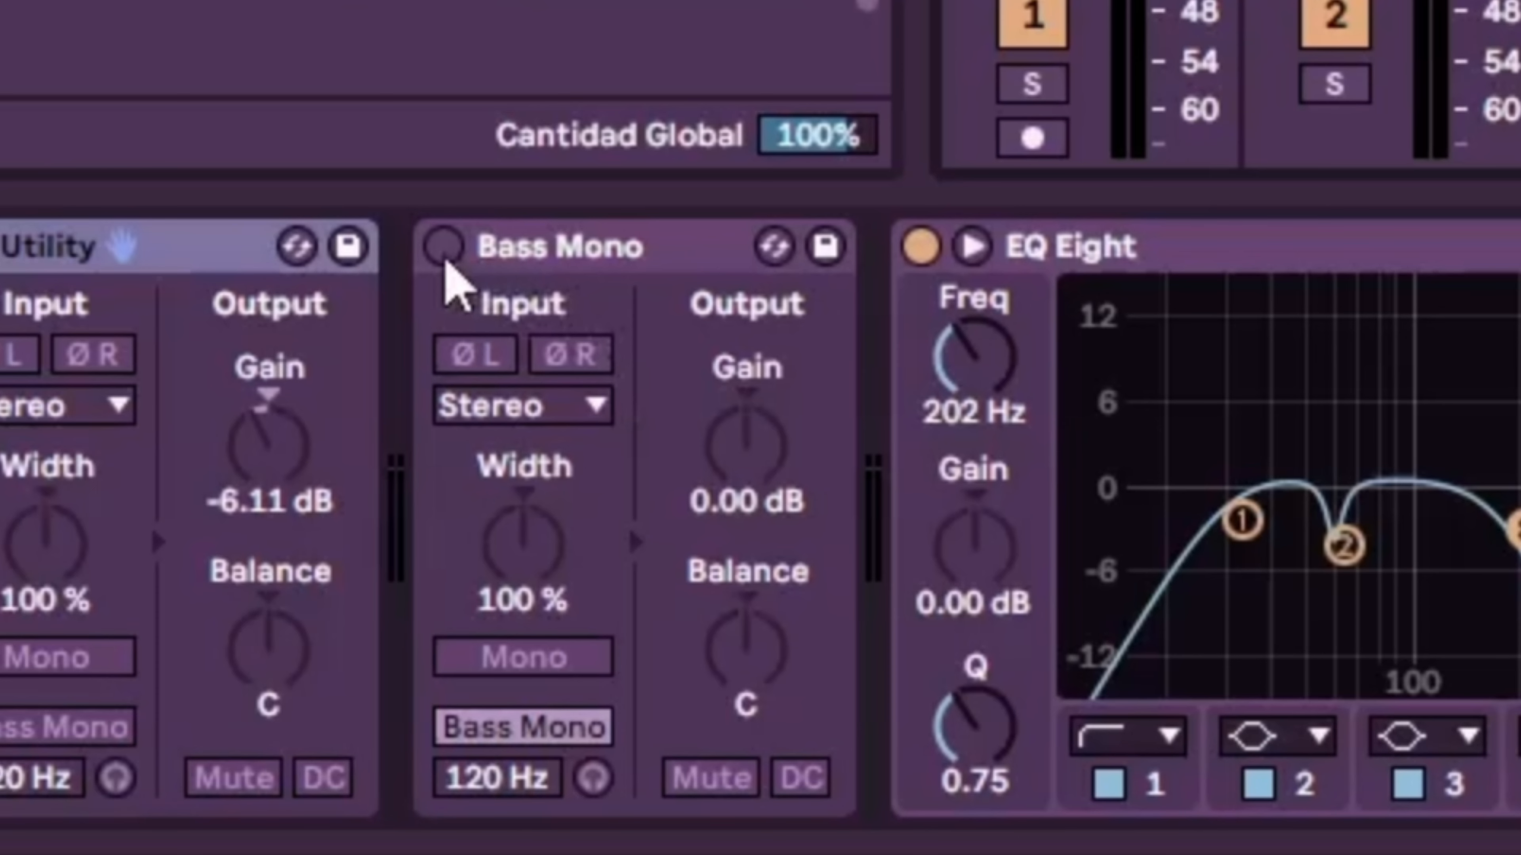
pyautogui.click(445, 262)
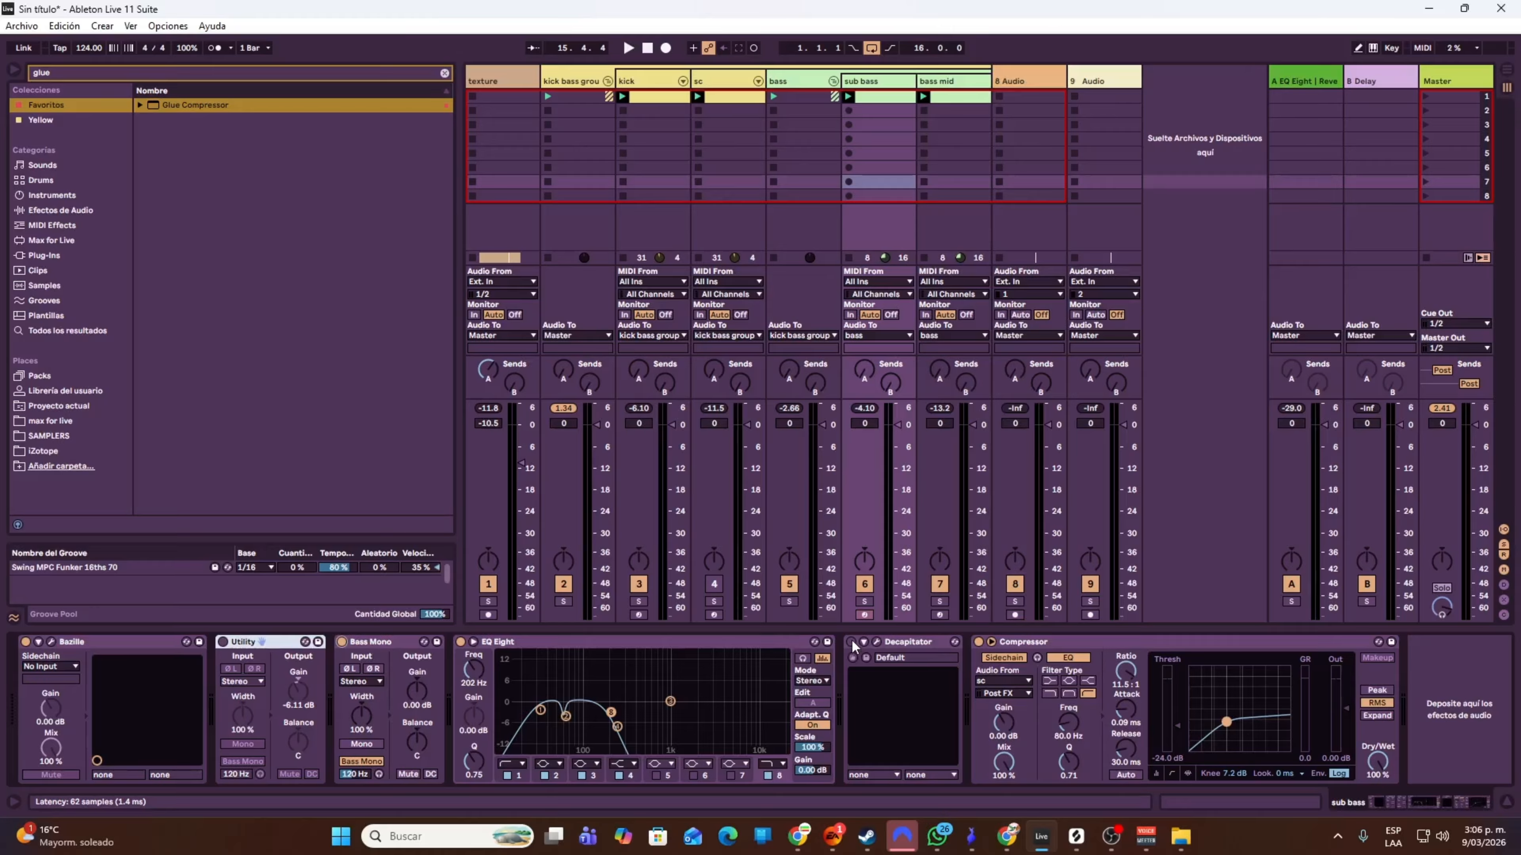
# - Enable Decapitator on the sub bass and open its plug-in window to review the saturation settings, closing it when done
pyautogui.click(910, 642)
pyautogui.click(850, 641)
pyautogui.click(876, 643)
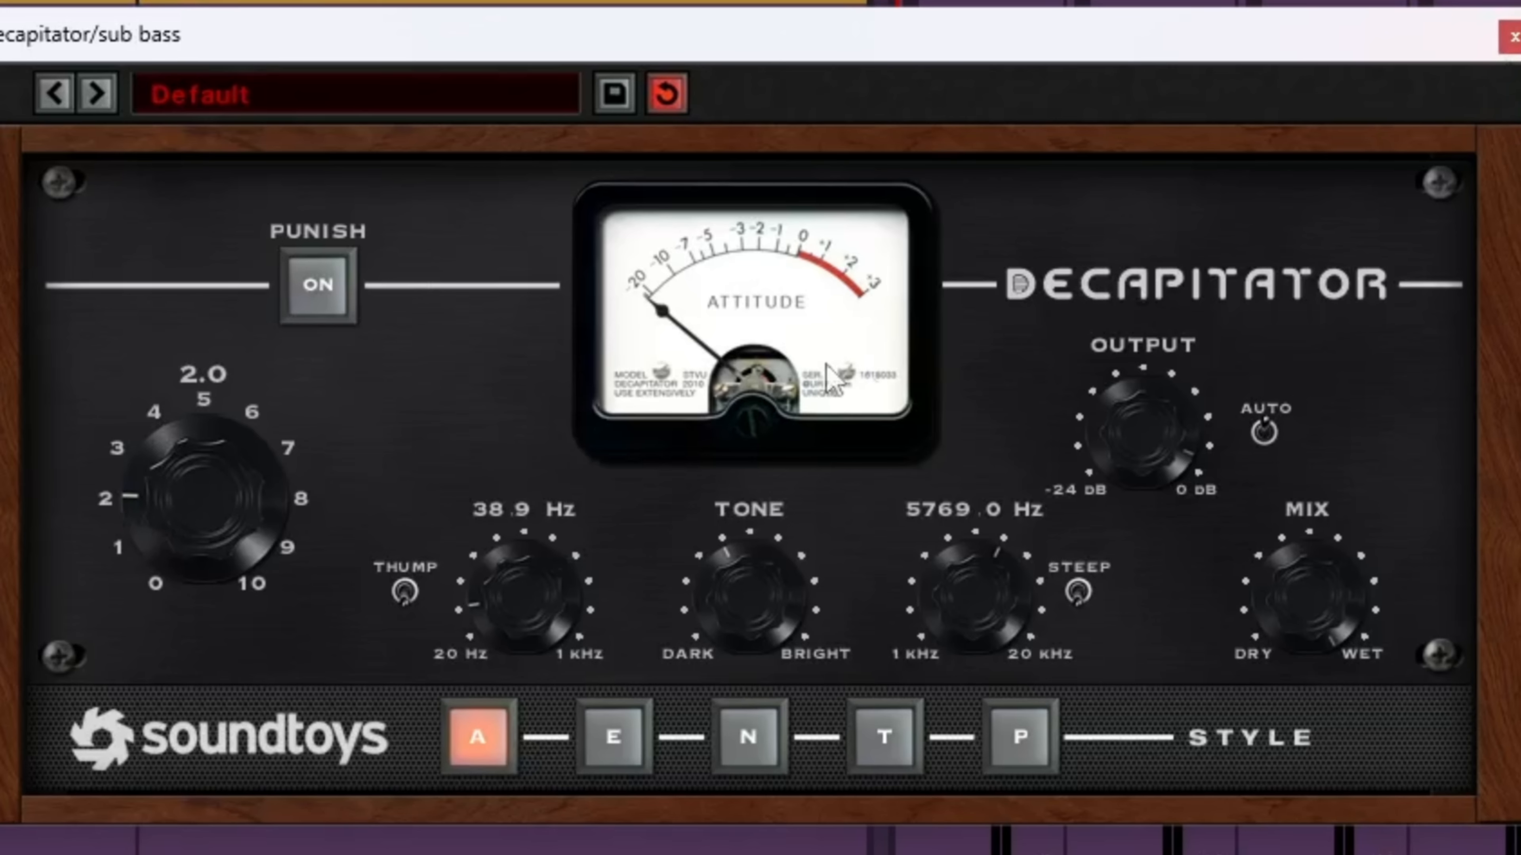
pyautogui.click(1513, 37)
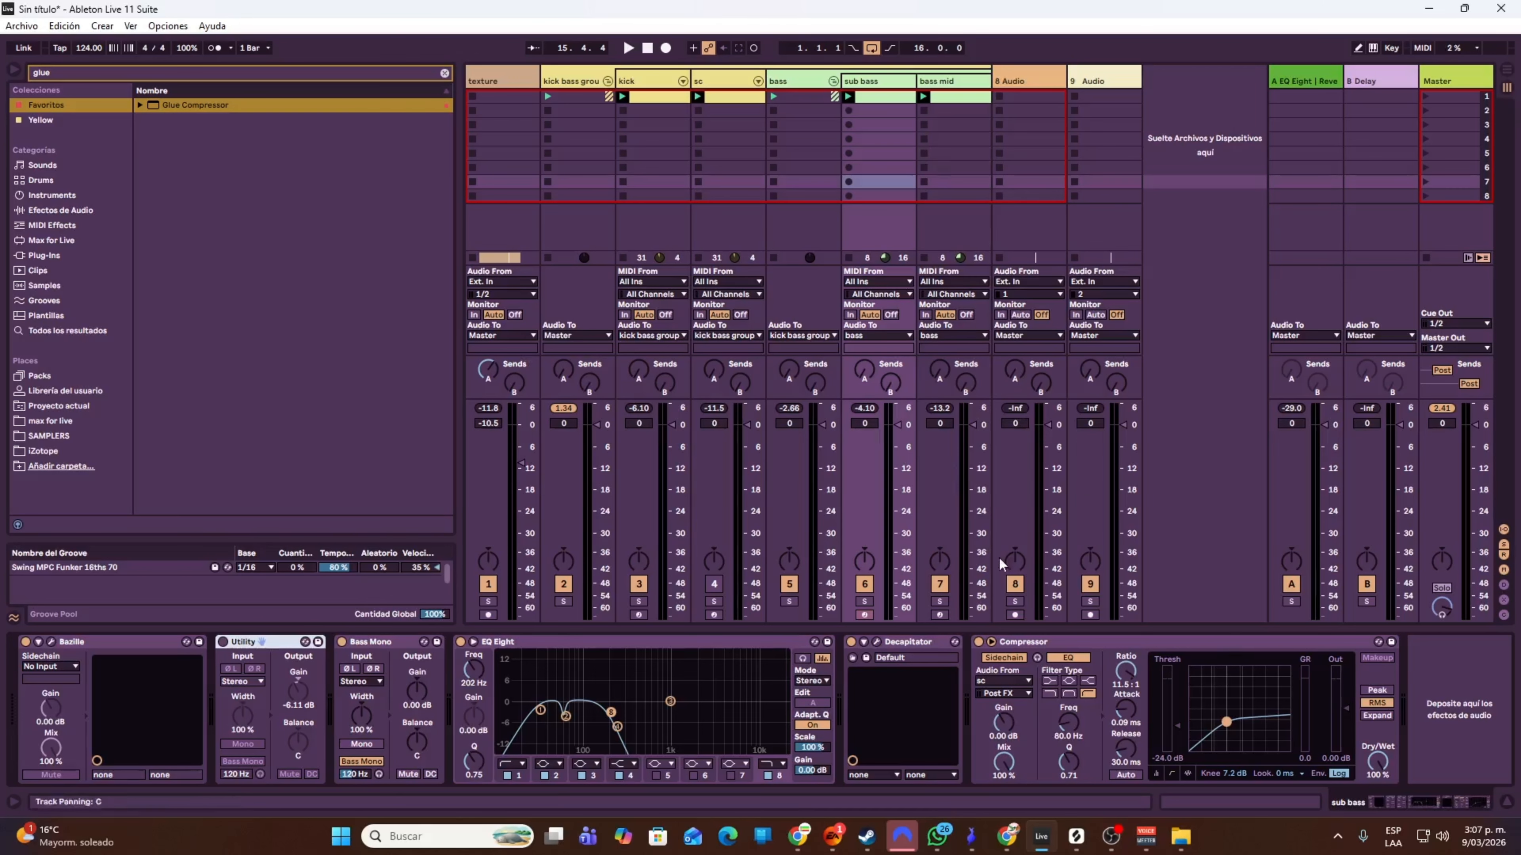
# - Examine the bass mid device chain and return A's EQ Eight, Reverb, Decapitator and Compressor settings
pyautogui.click(951, 87)
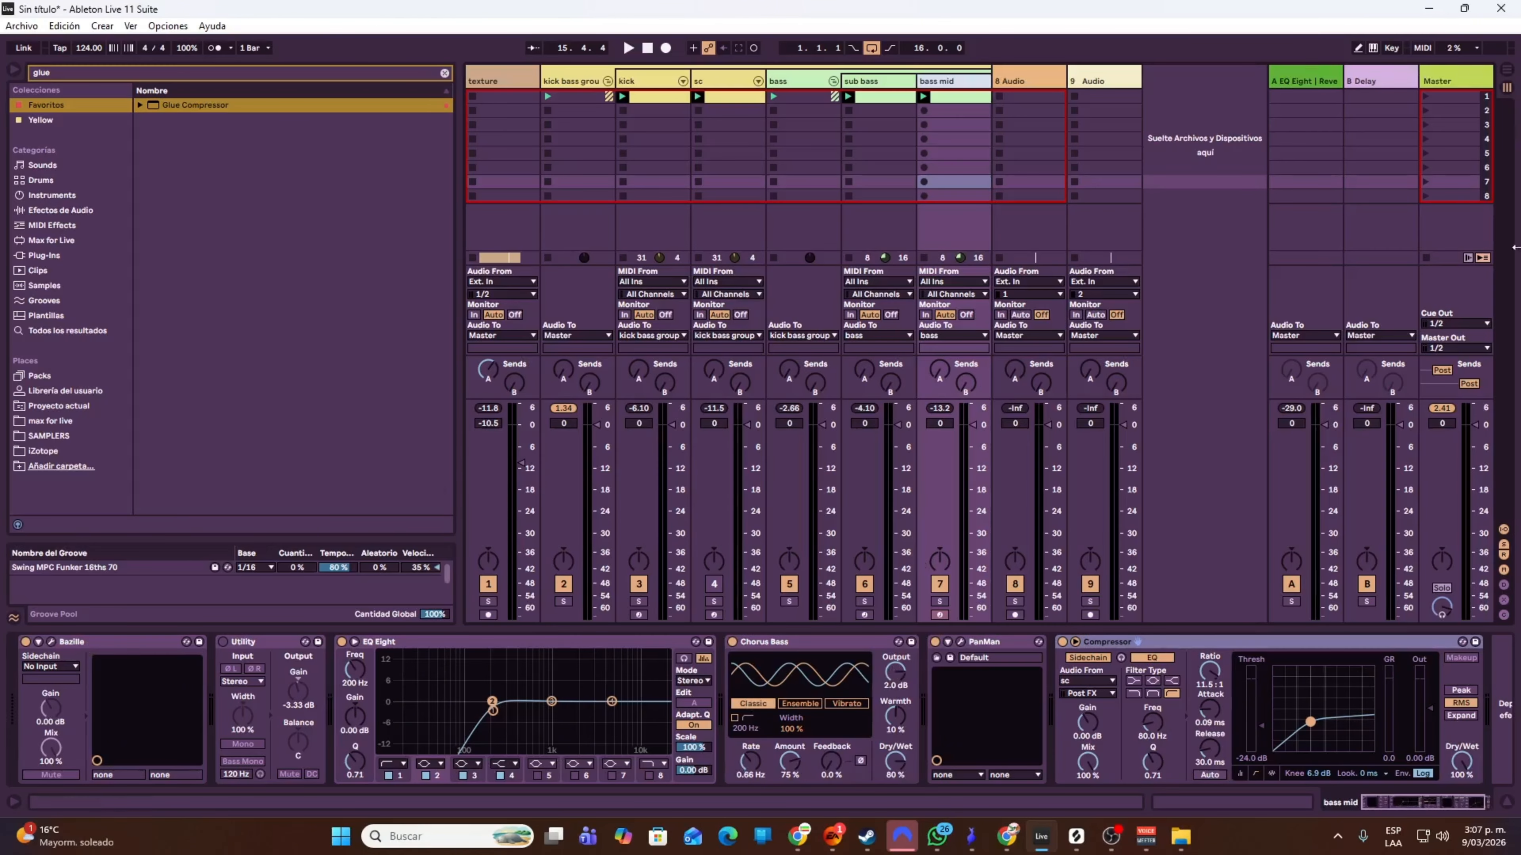
pyautogui.click(1310, 77)
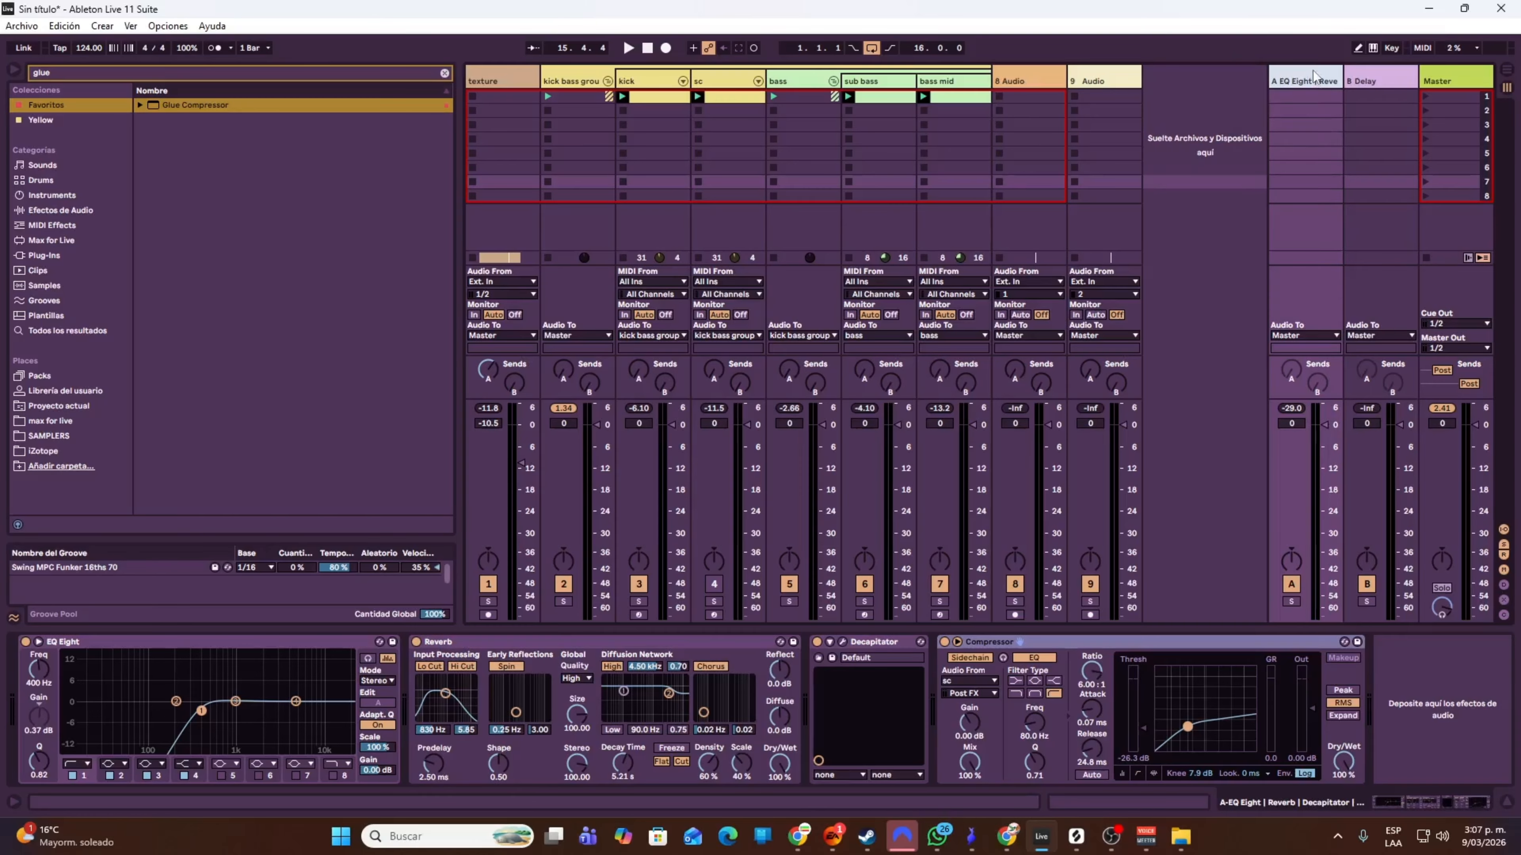
pyautogui.click(622, 644)
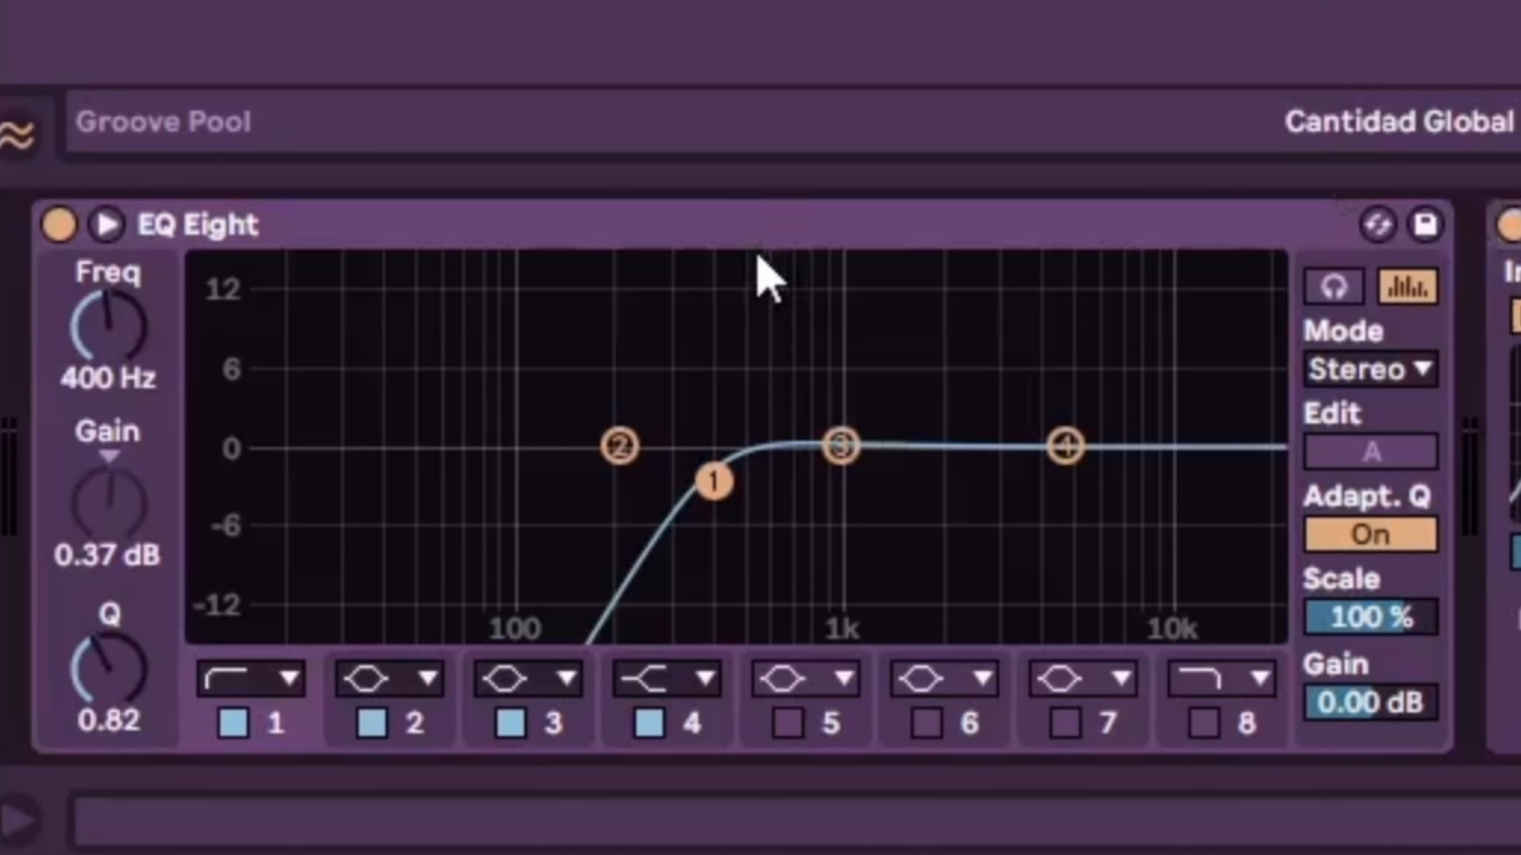
pyautogui.click(251, 645)
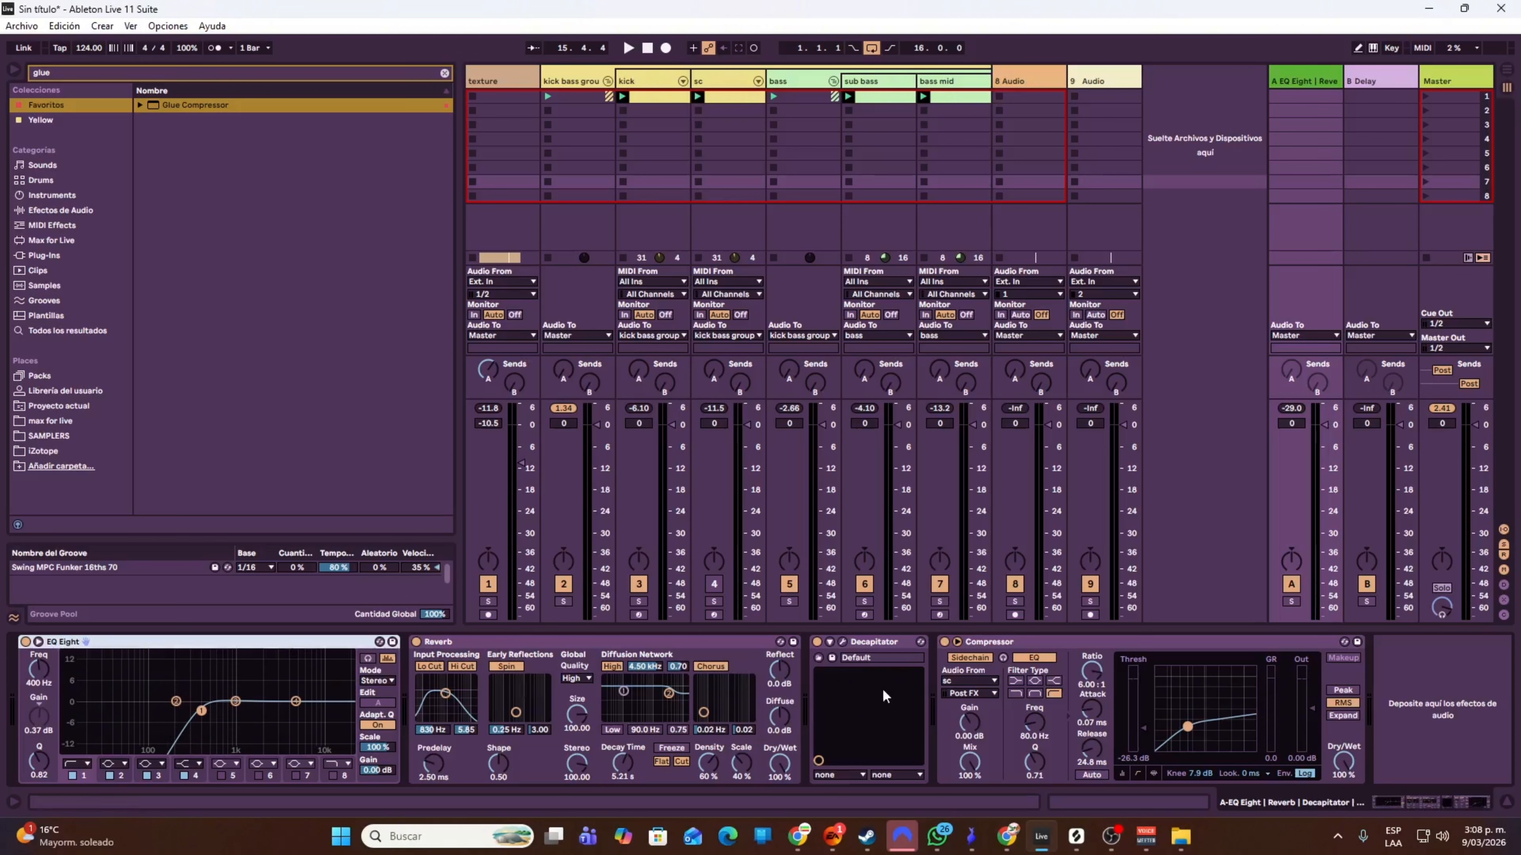
pyautogui.click(887, 646)
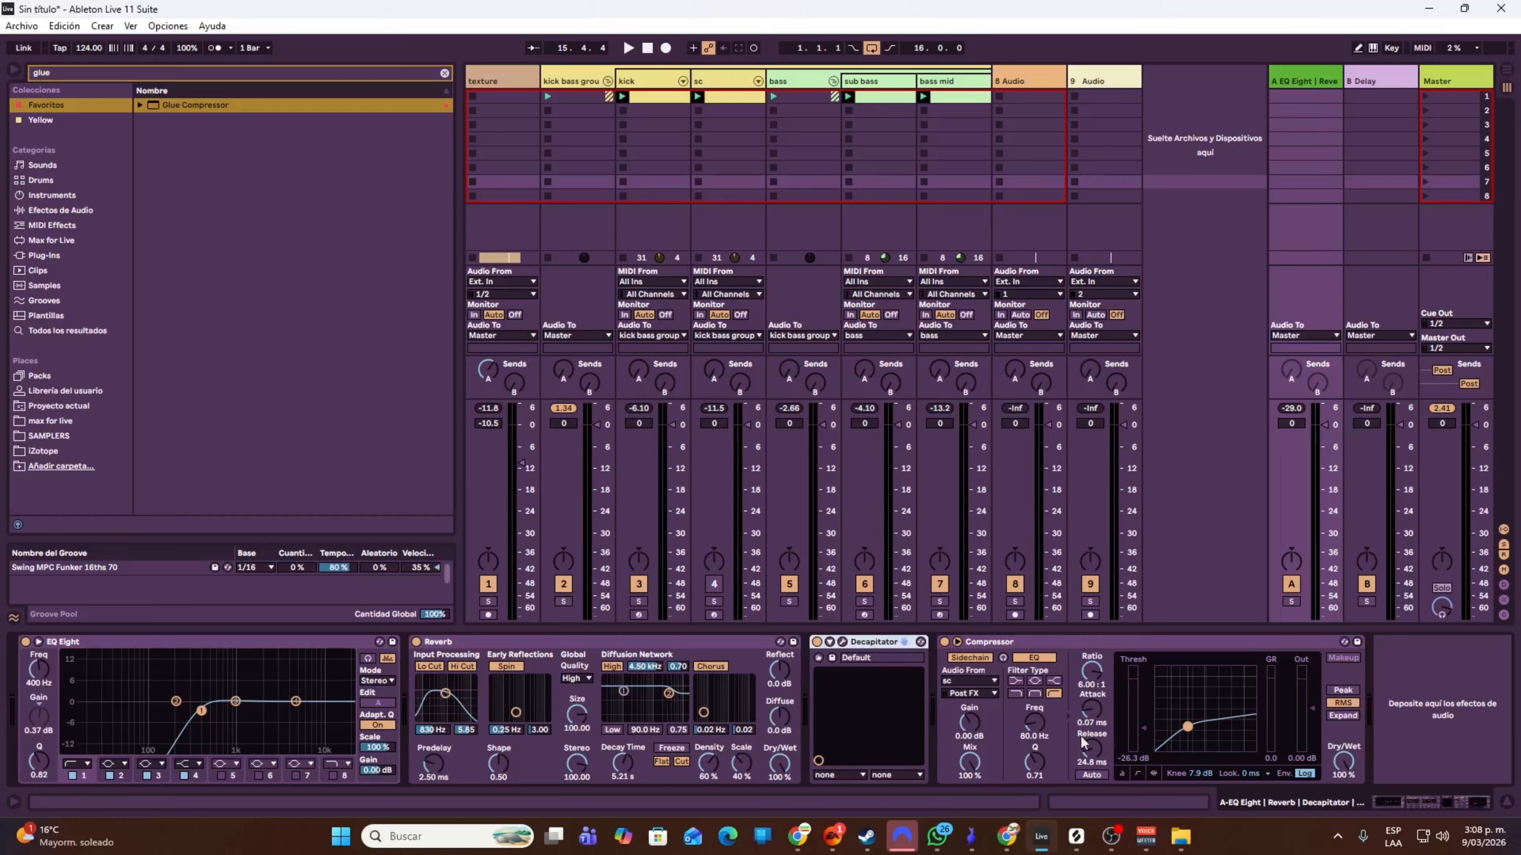
# - Solo return A during playback, compare it with its sidechain Compressor off and on, and release the solo
pyautogui.click(1292, 602)
pyautogui.press('space')
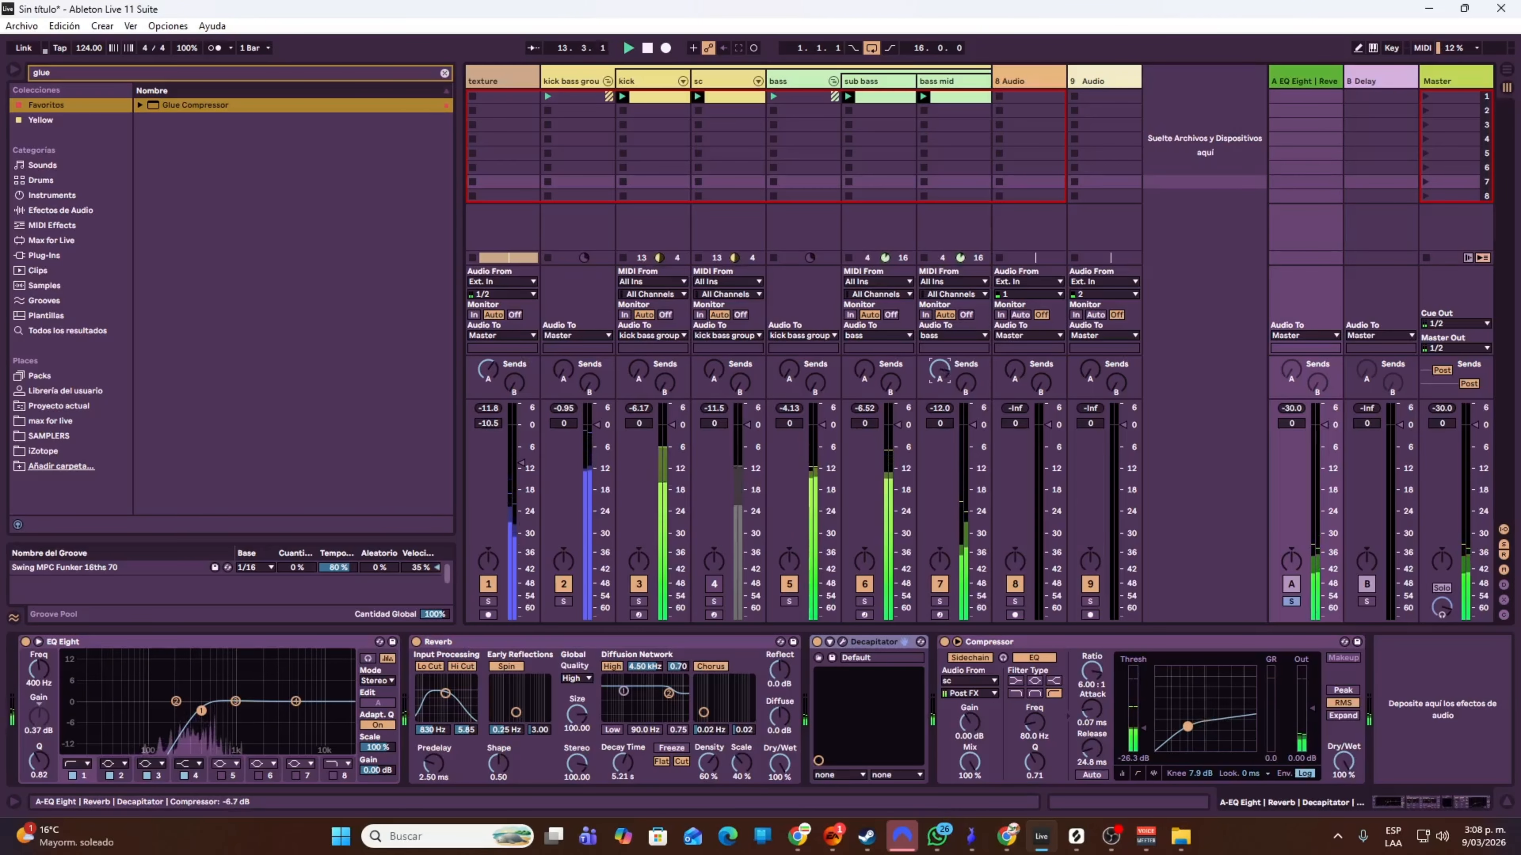
pyautogui.click(944, 642)
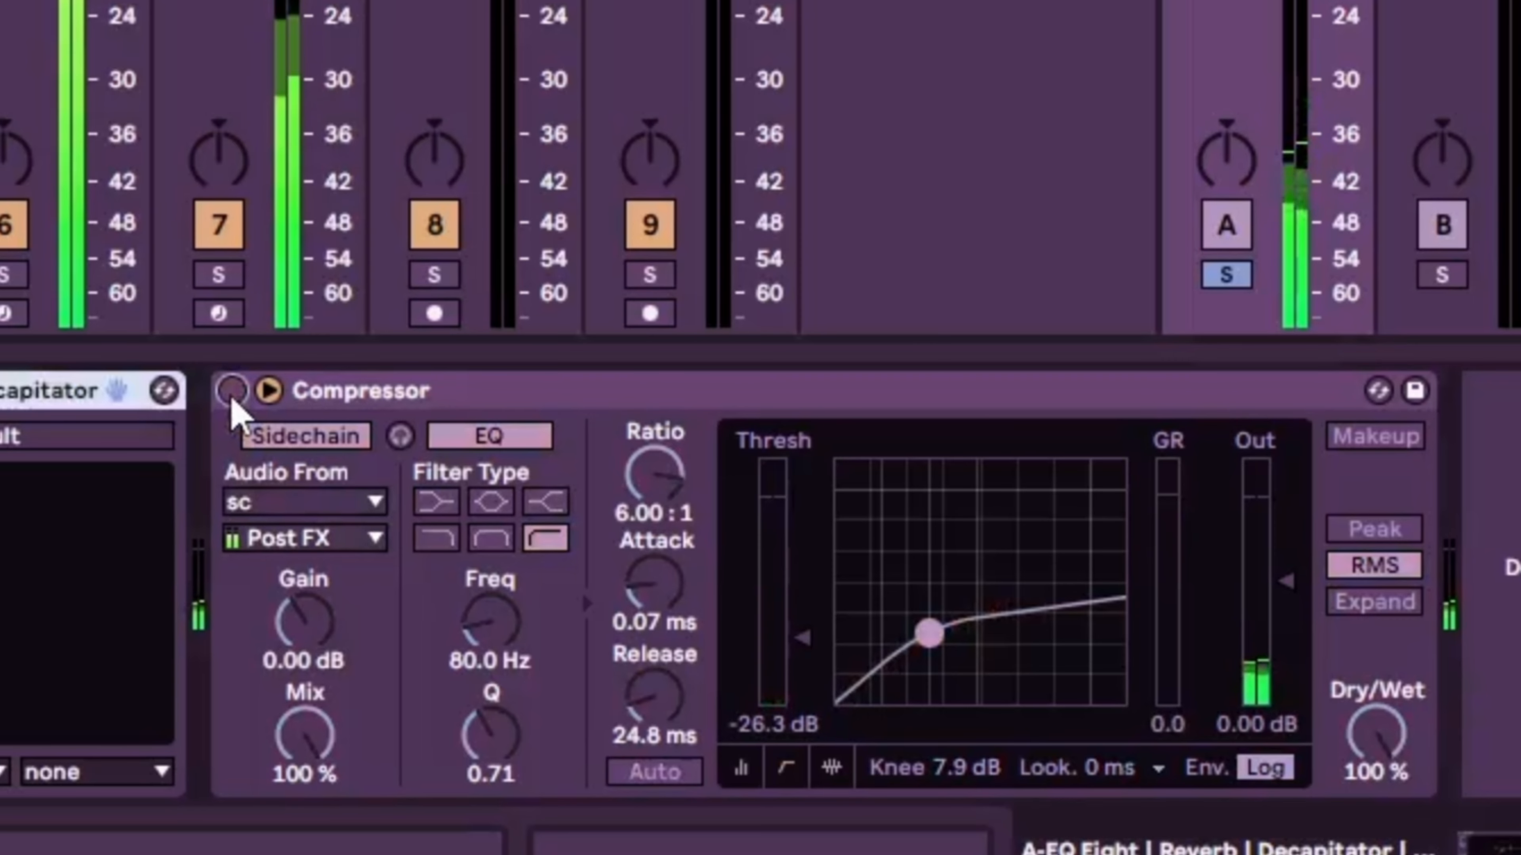
pyautogui.click(231, 400)
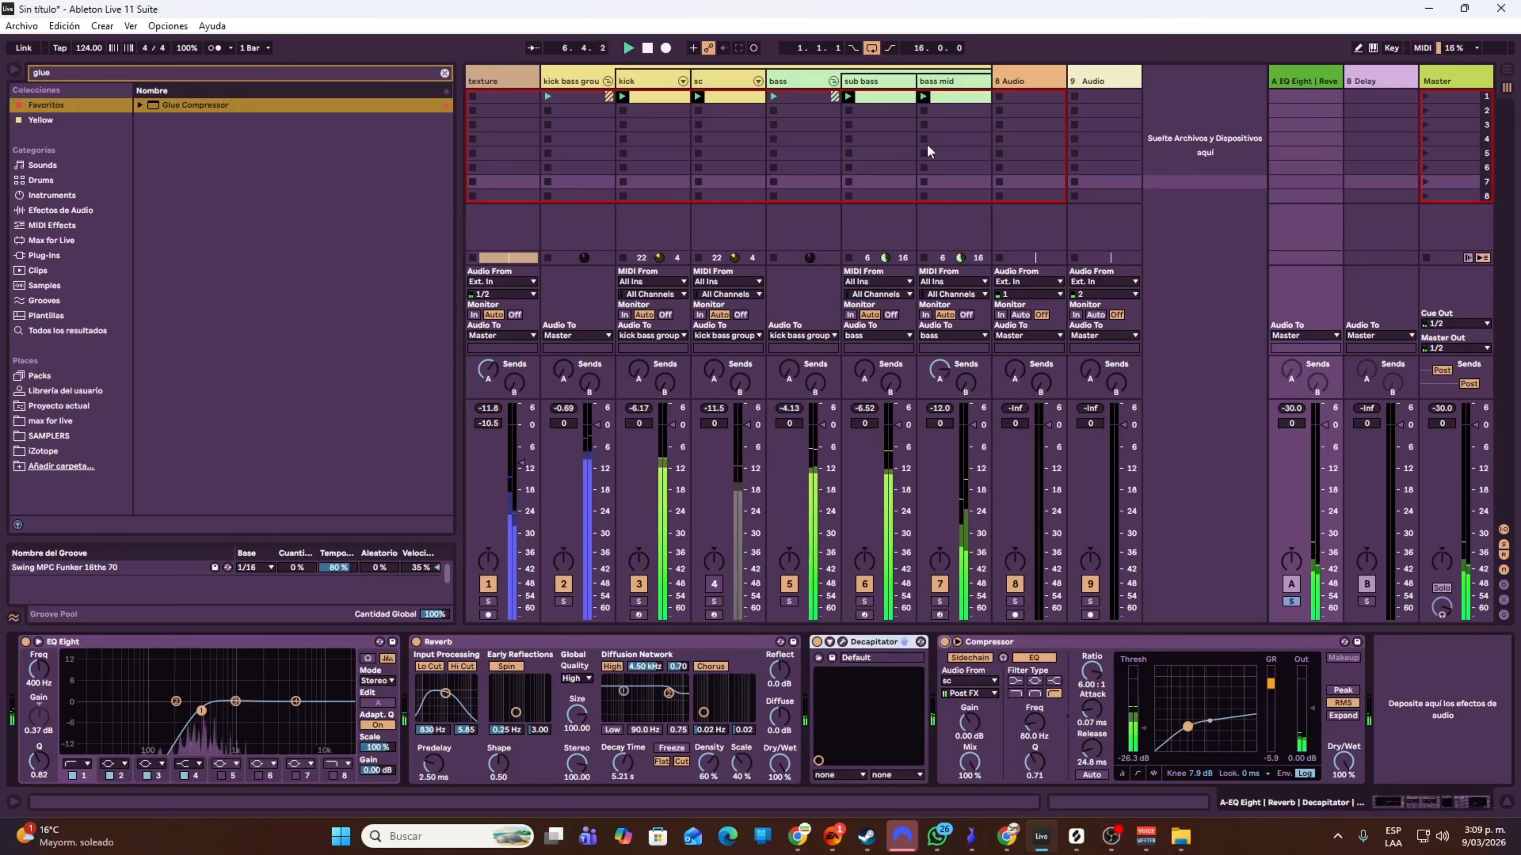
pyautogui.click(1290, 603)
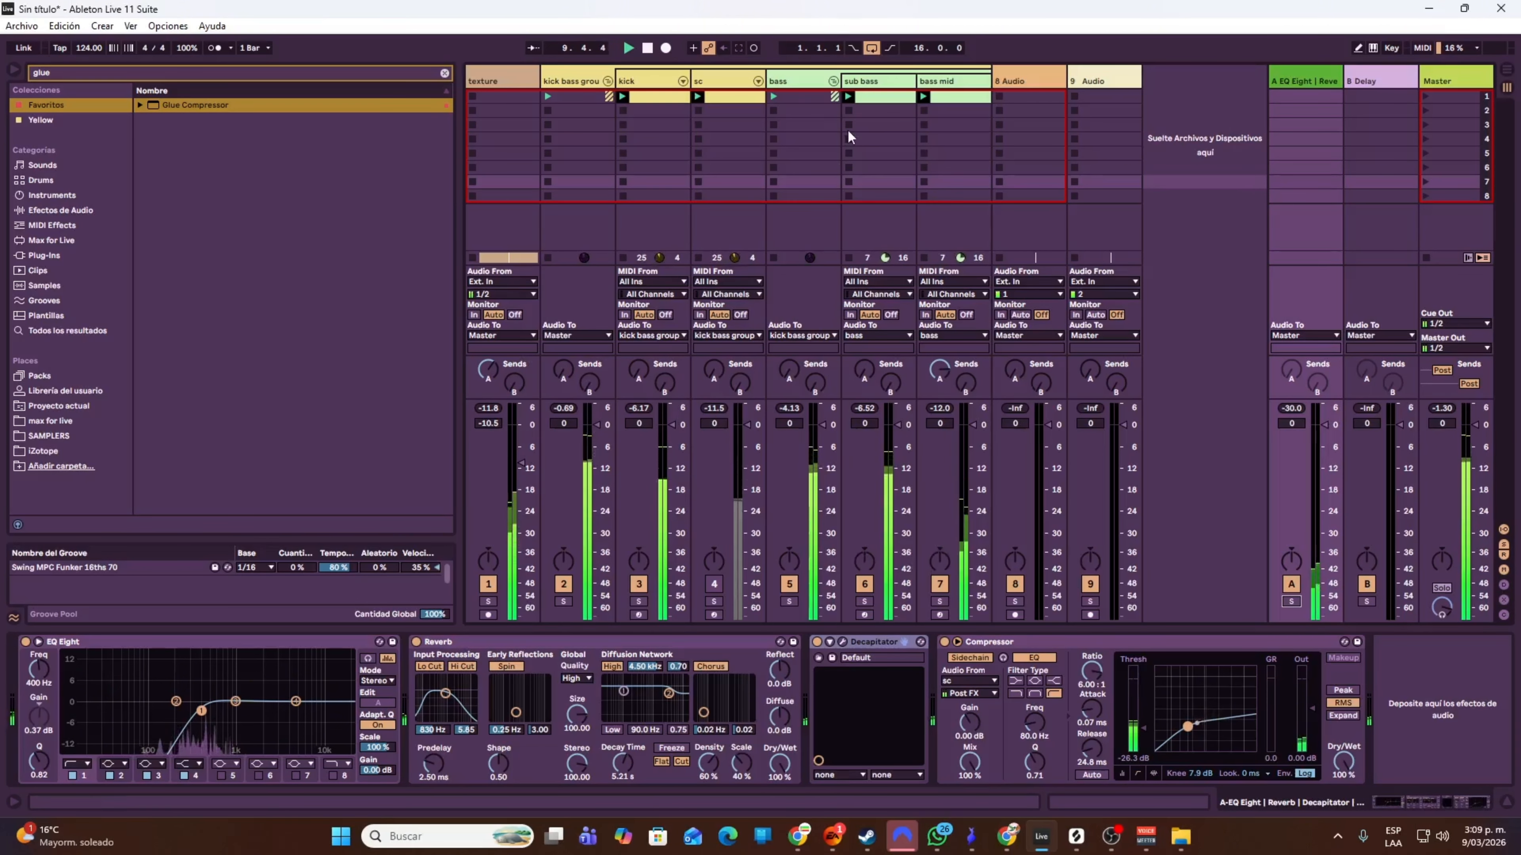
# - Compare the sub bass with Decapitator switched off and on during playback, leaving the device active
pyautogui.click(854, 486)
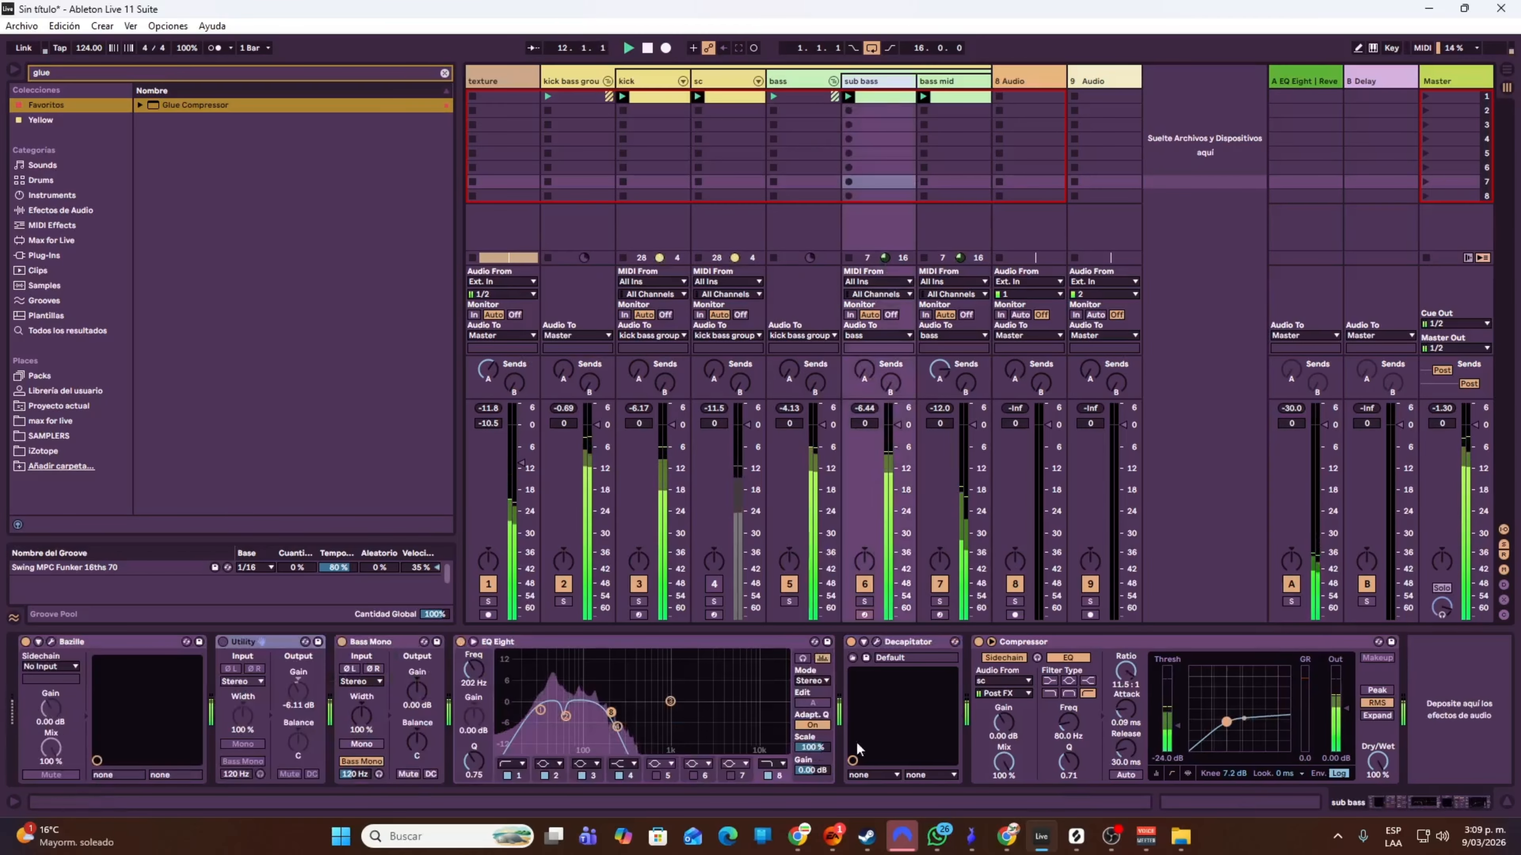
pyautogui.click(851, 643)
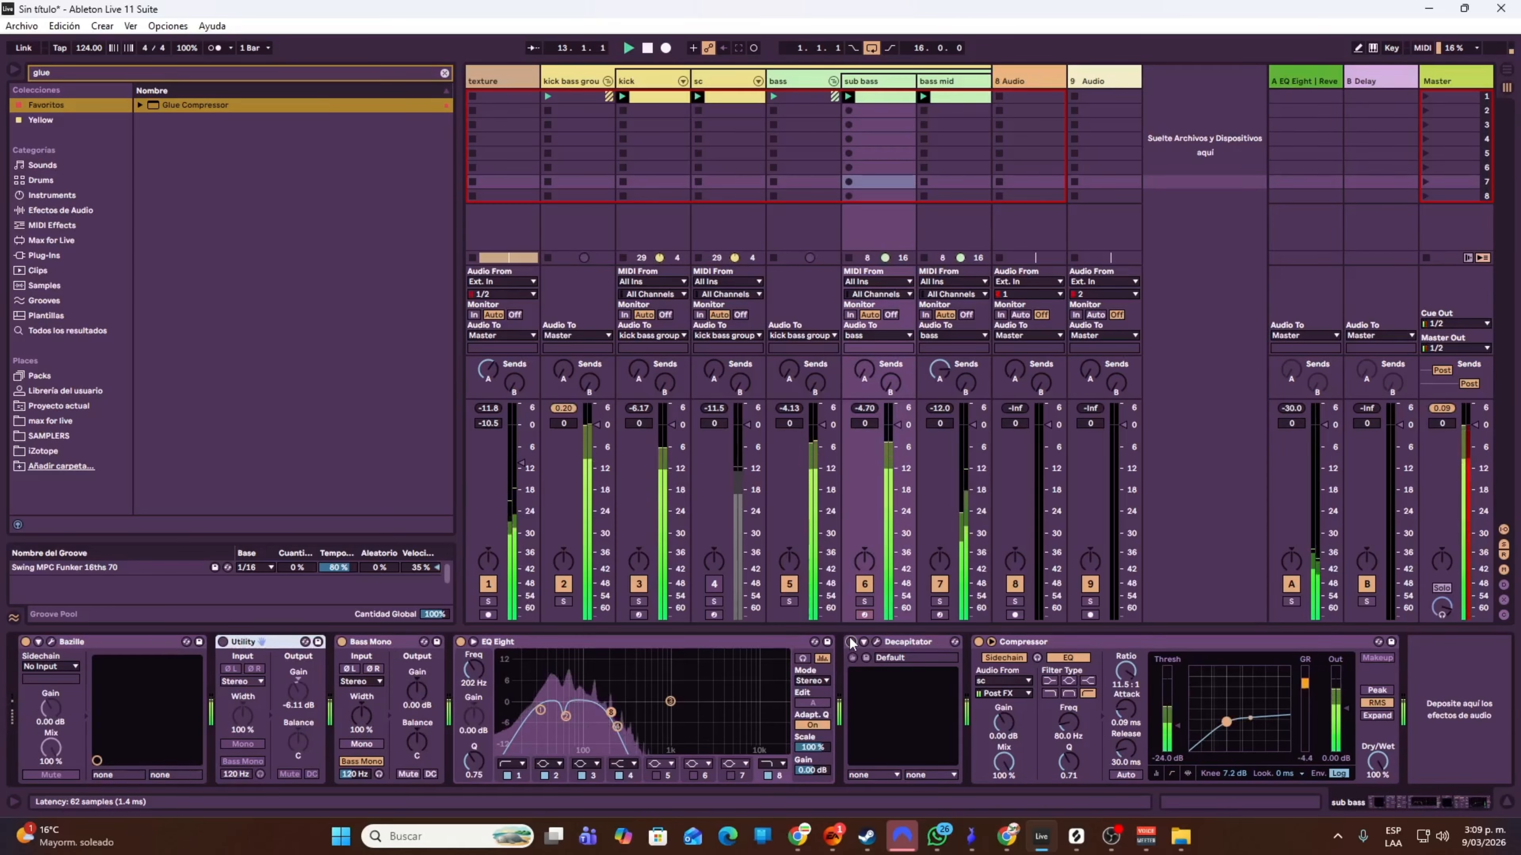
pyautogui.click(850, 643)
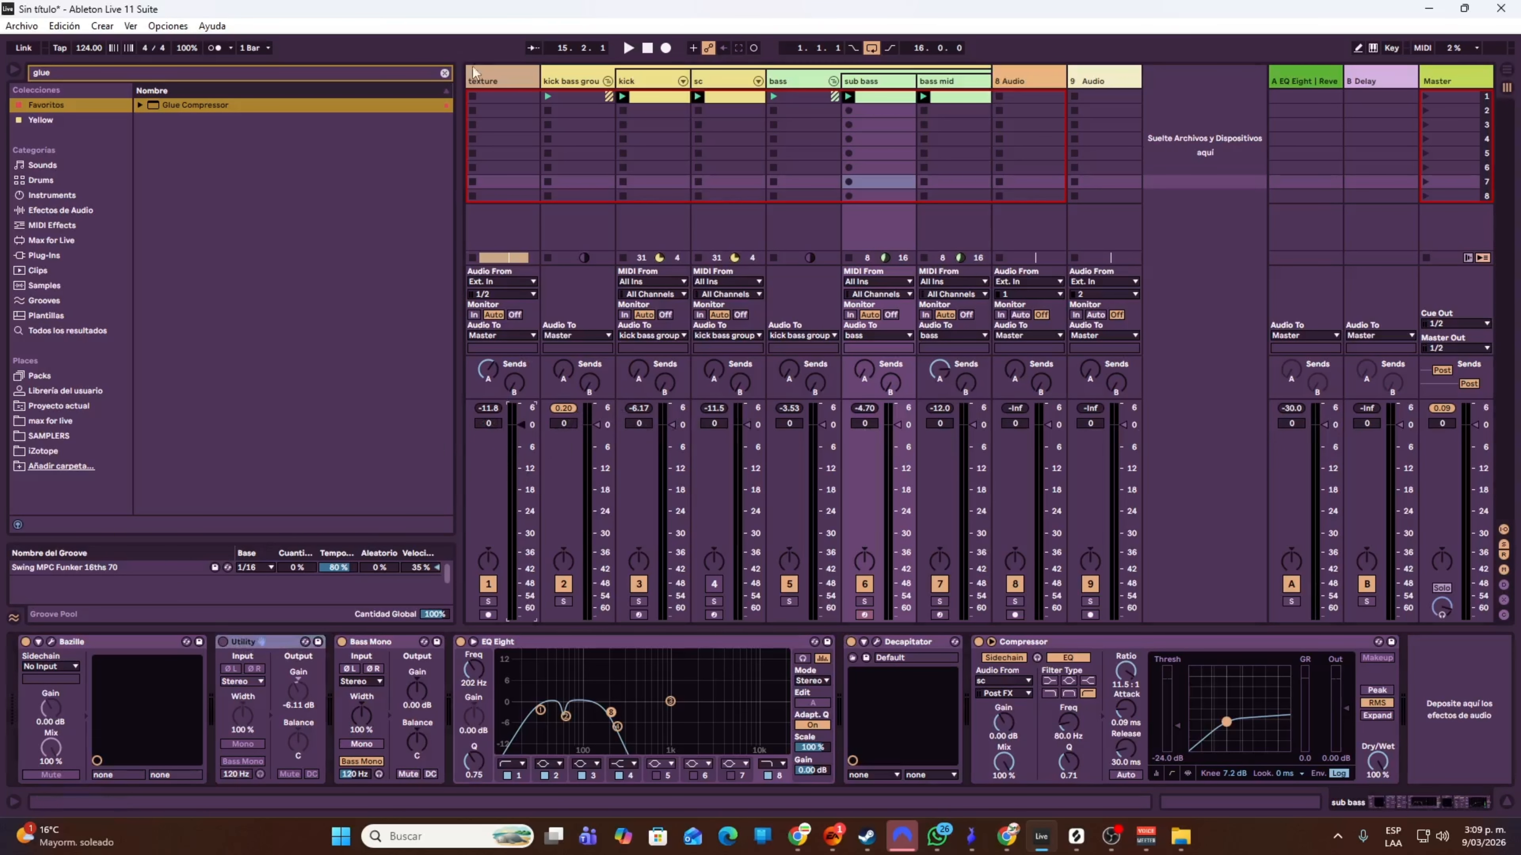
# - Lower the texture track's volume fader to -12.0 dB and reset it to 0 dB
pyautogui.moveTo(520, 424); pyautogui.dragTo(520, 470)
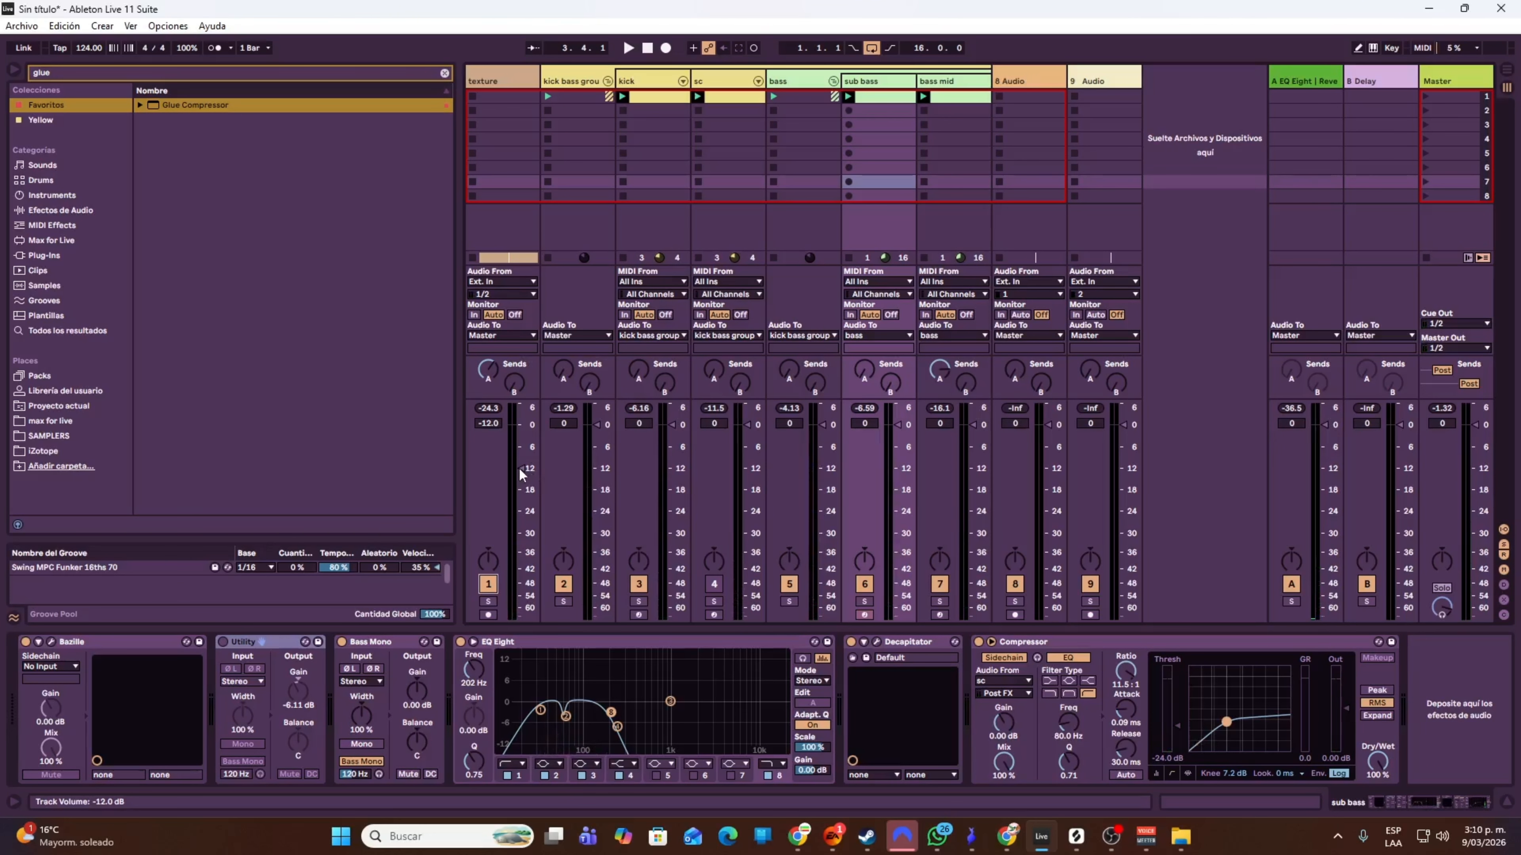
pyautogui.doubleClick(520, 470)
# - Find the Utility audio effect in the browser and insert it before EQ Eight on the texture track
pyautogui.click(516, 80)
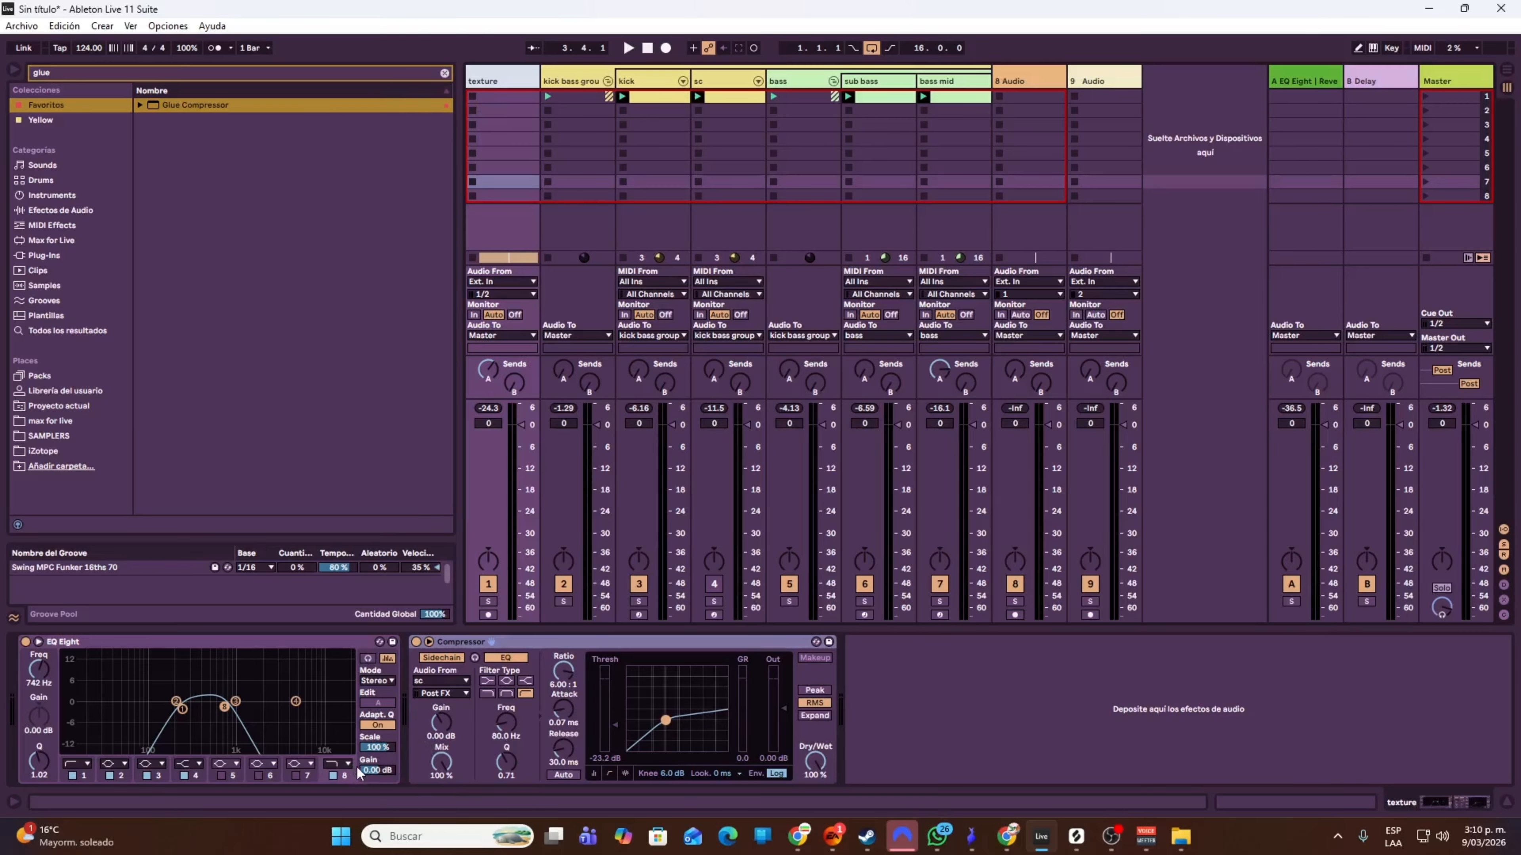
pyautogui.press('ctrl')
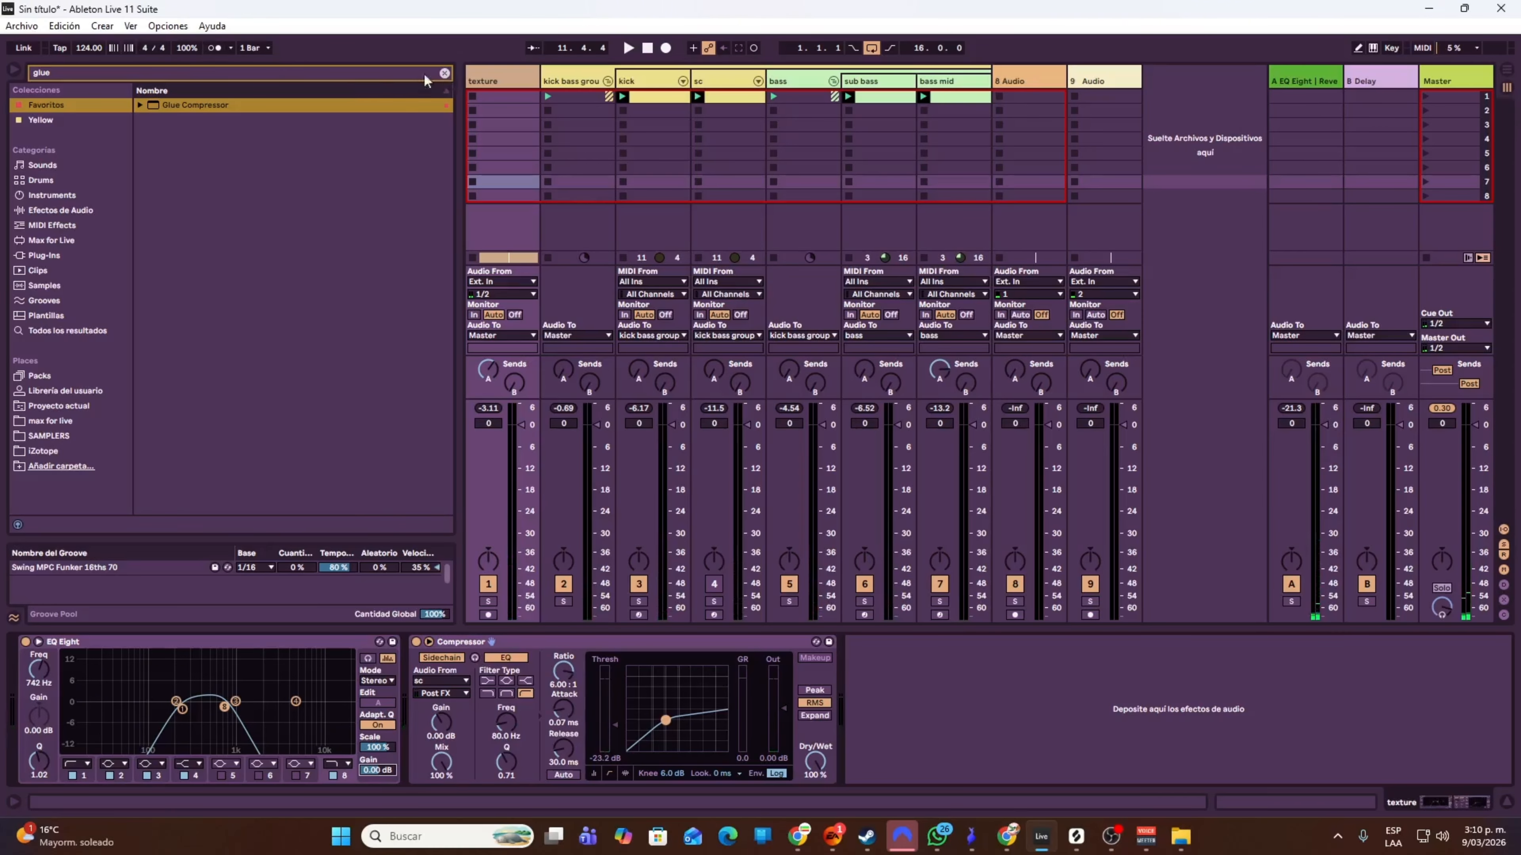
pyautogui.click(352, 73)
pyautogui.write('uti')
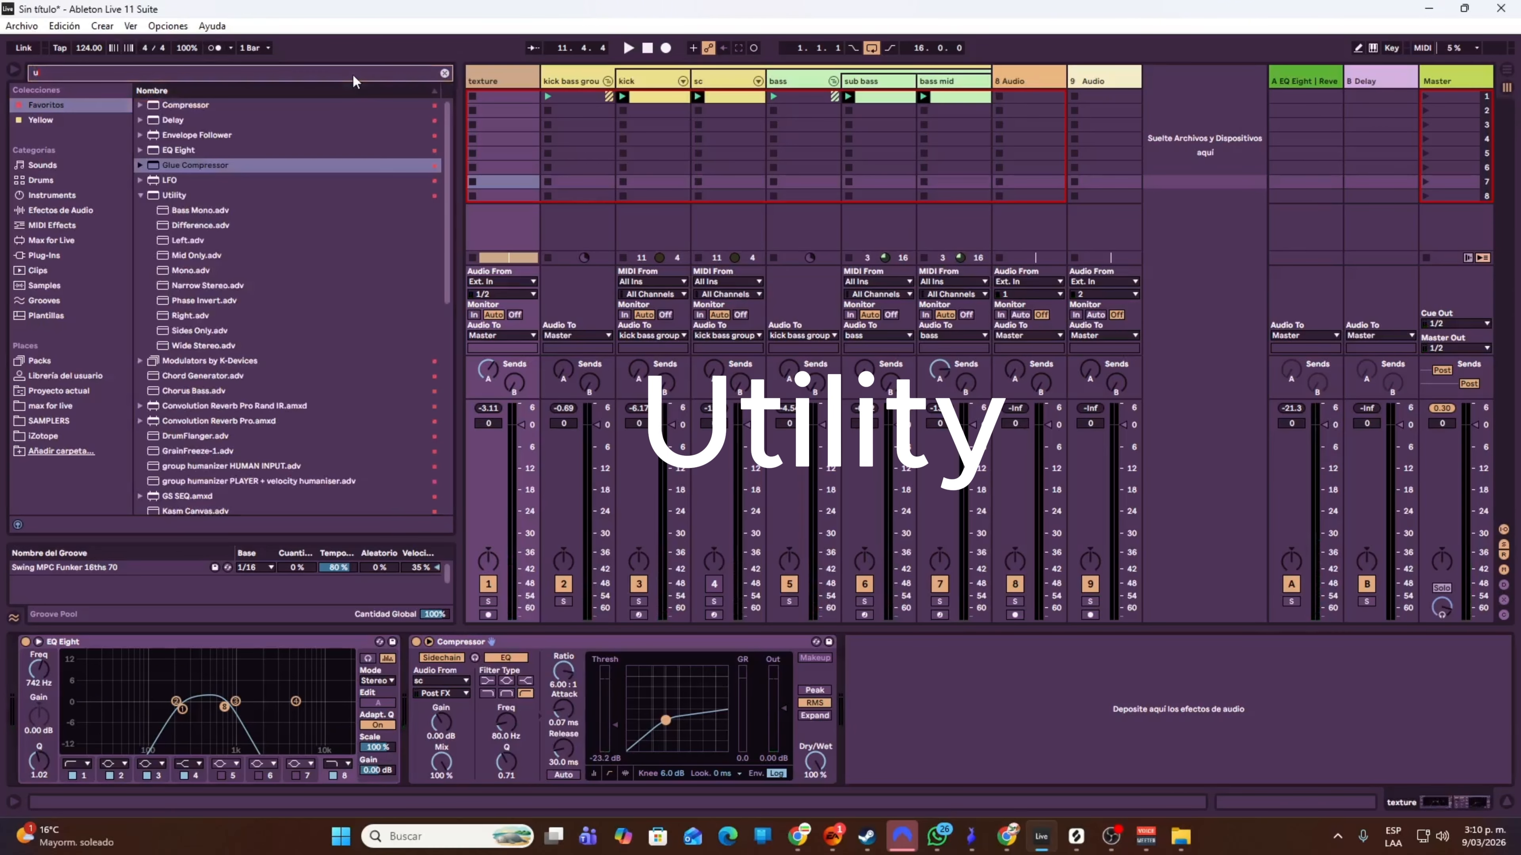
pyautogui.write('li')
pyautogui.moveTo(183, 120)
pyautogui.mouseDown()
pyautogui.moveTo(407, 710)
pyautogui.moveTo(33, 719)
pyautogui.mouseUp()
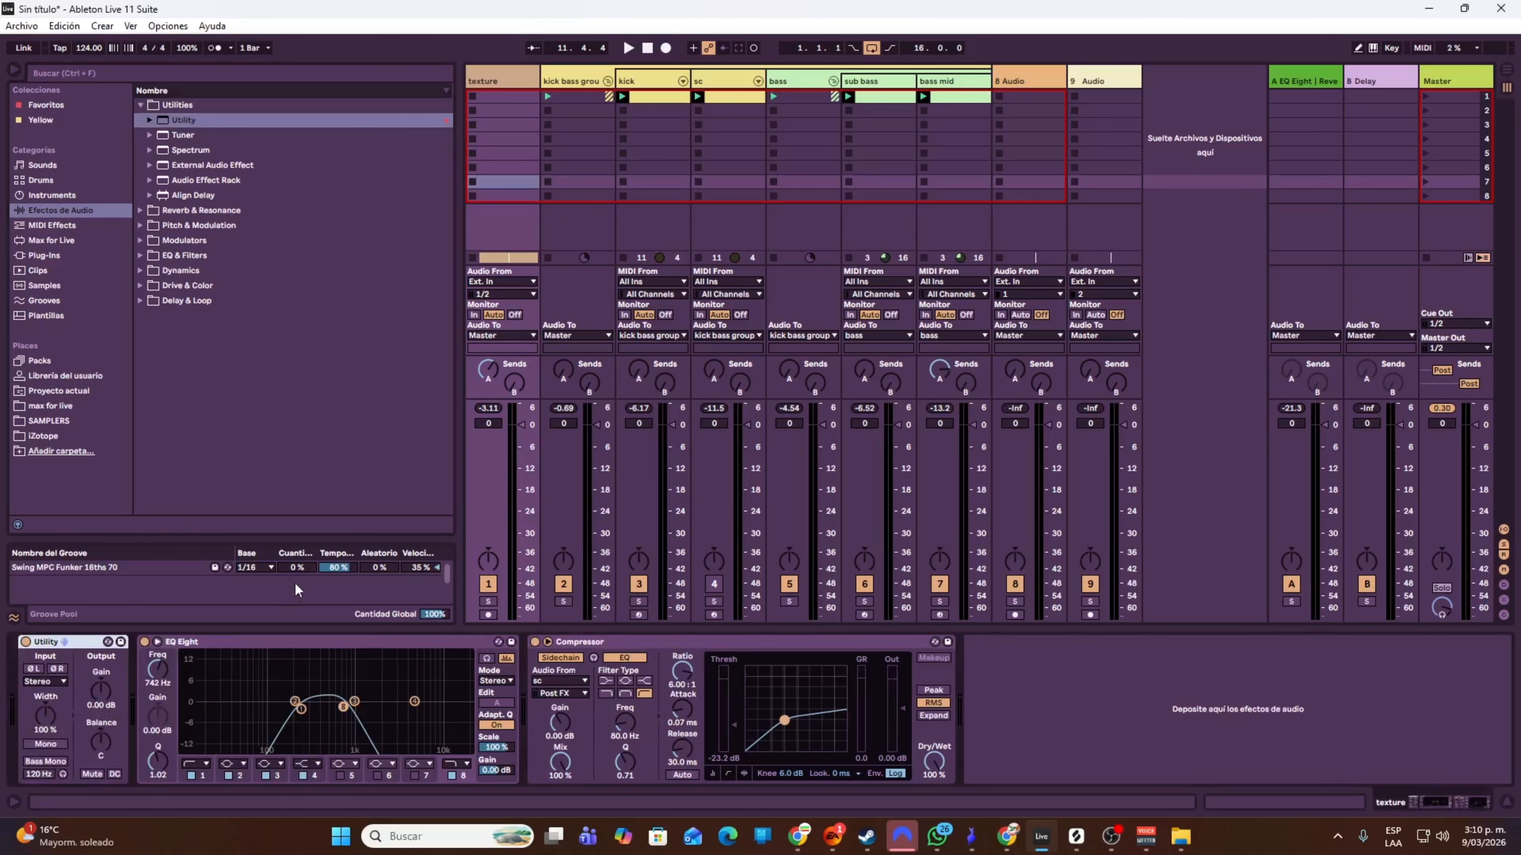
# - Lower the texture track's Utility gain to -11.1 dB while the loop plays
pyautogui.press('space')
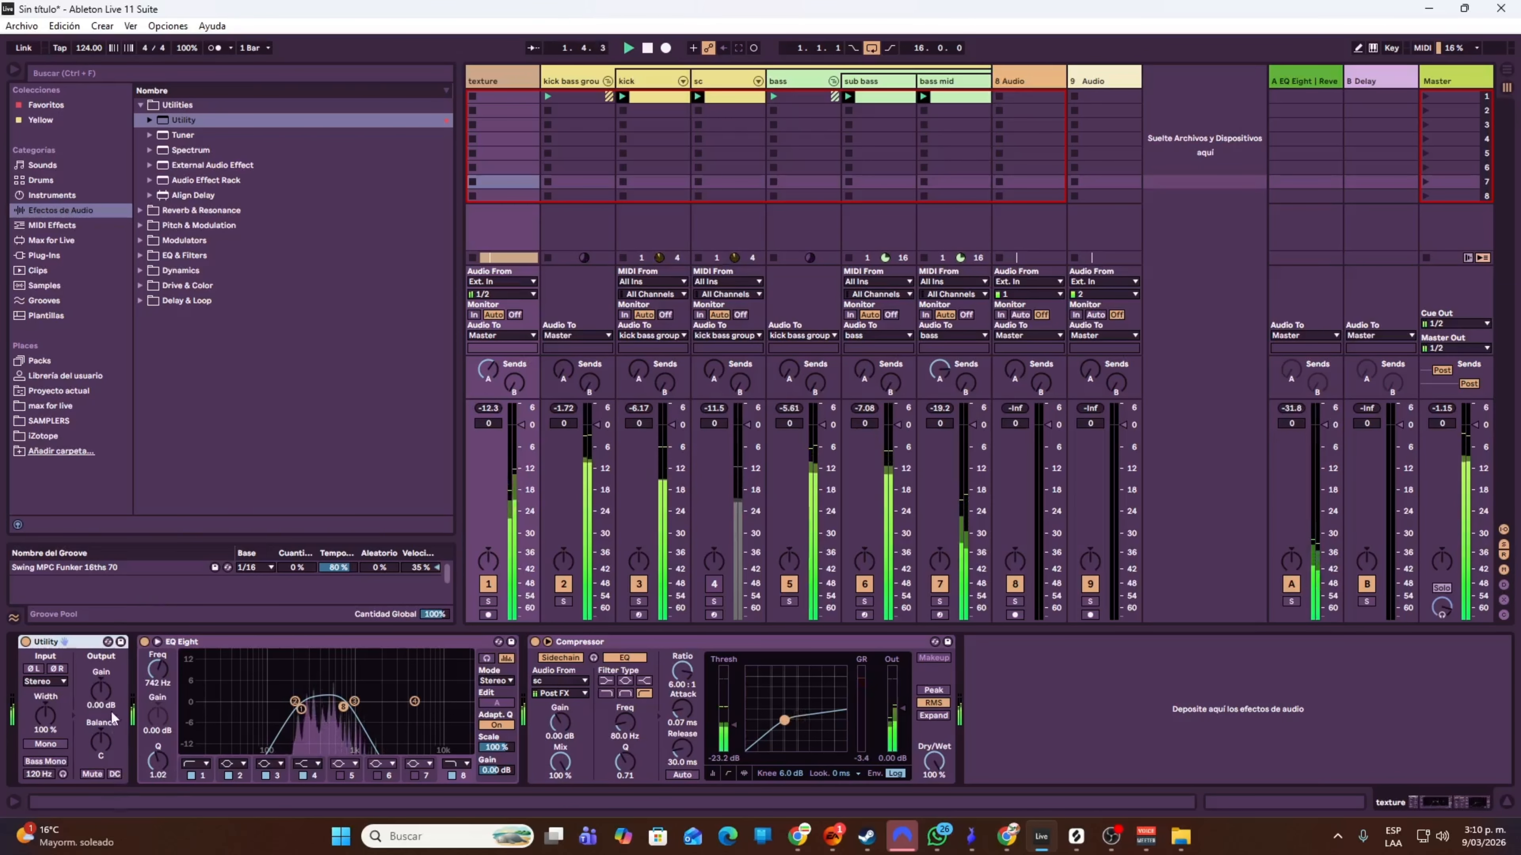
pyautogui.press('space')
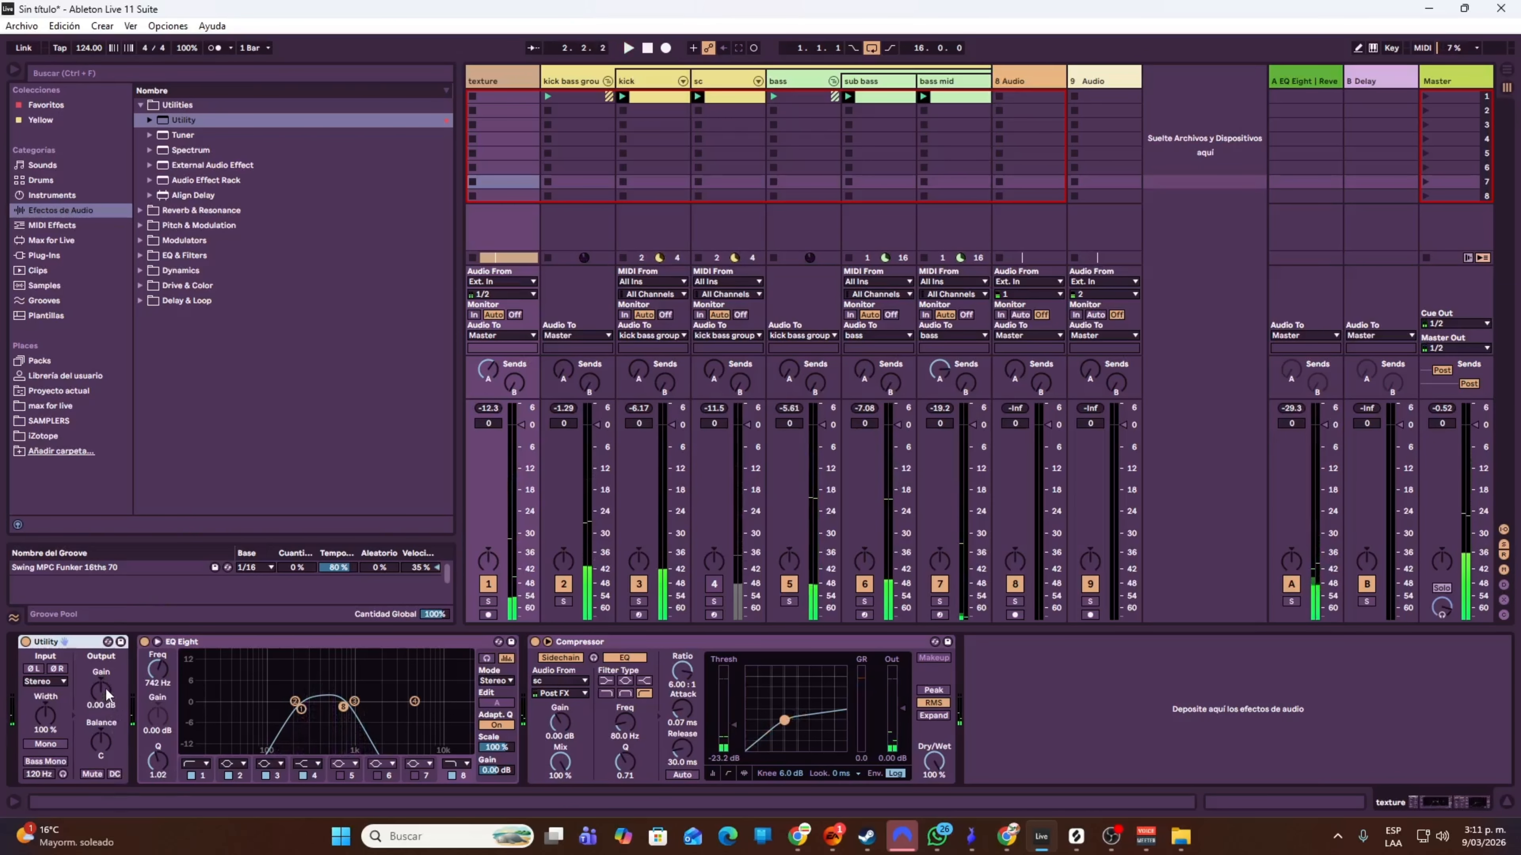
pyautogui.press('space')
pyautogui.moveTo(106, 688); pyautogui.dragTo(107, 719)
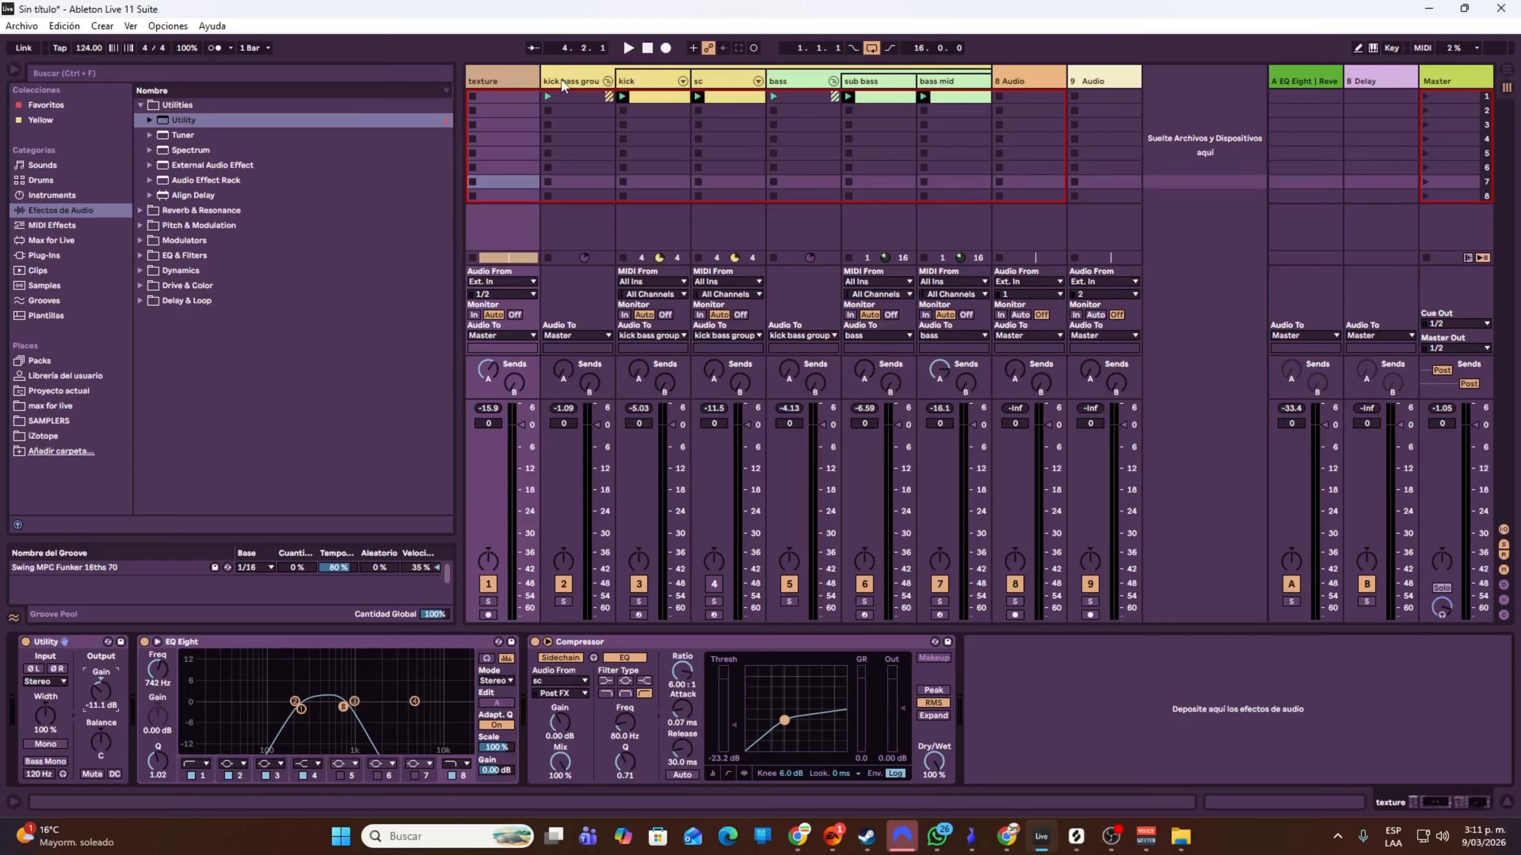
# - Review the device chains of the kick bass group and the kick, and play the loop to hear the mix
pyautogui.click(592, 80)
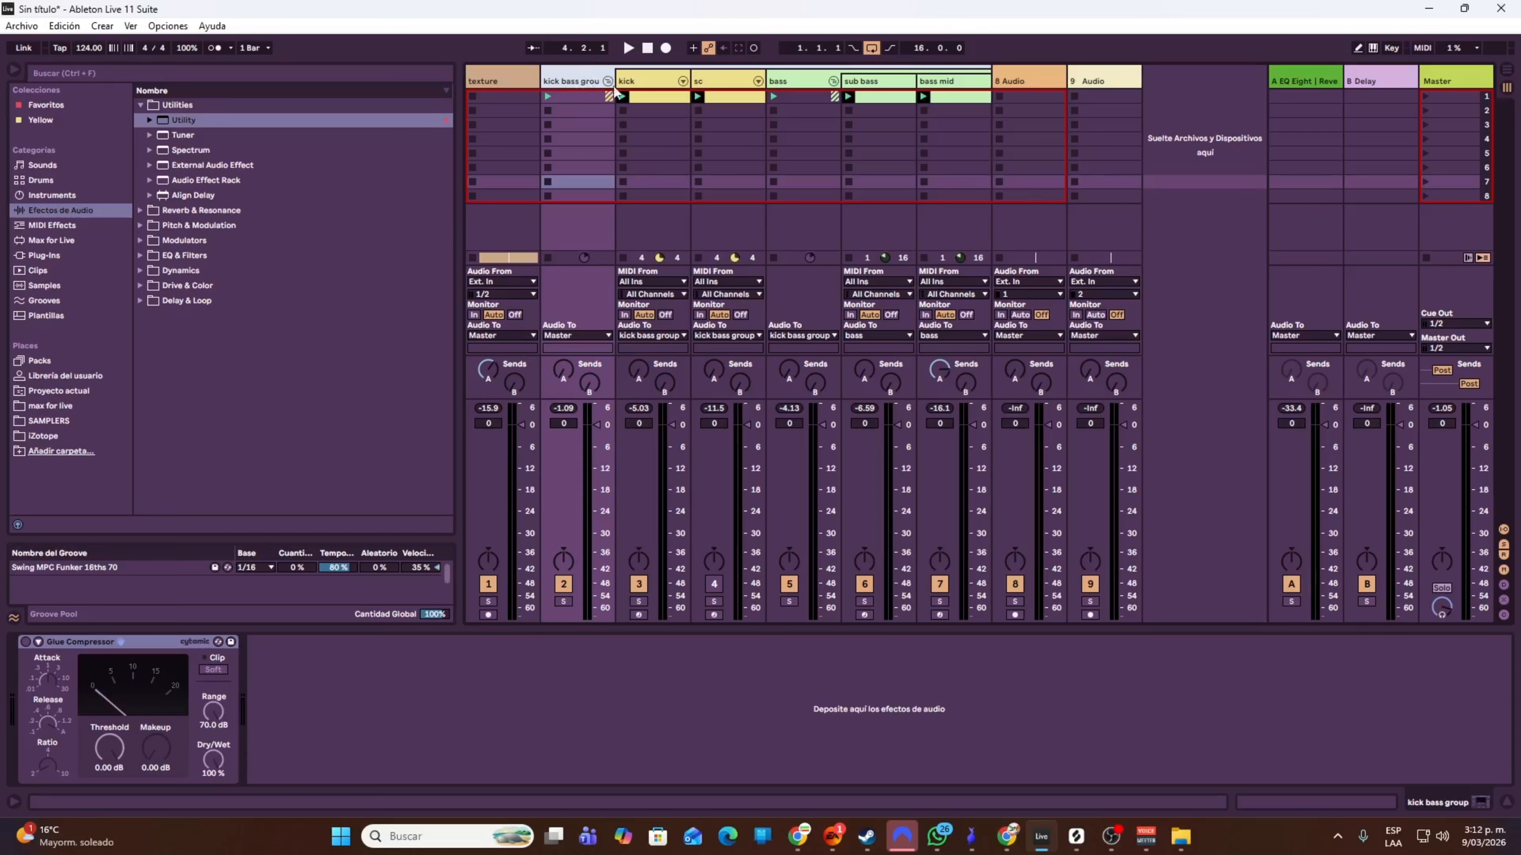
pyautogui.click(643, 84)
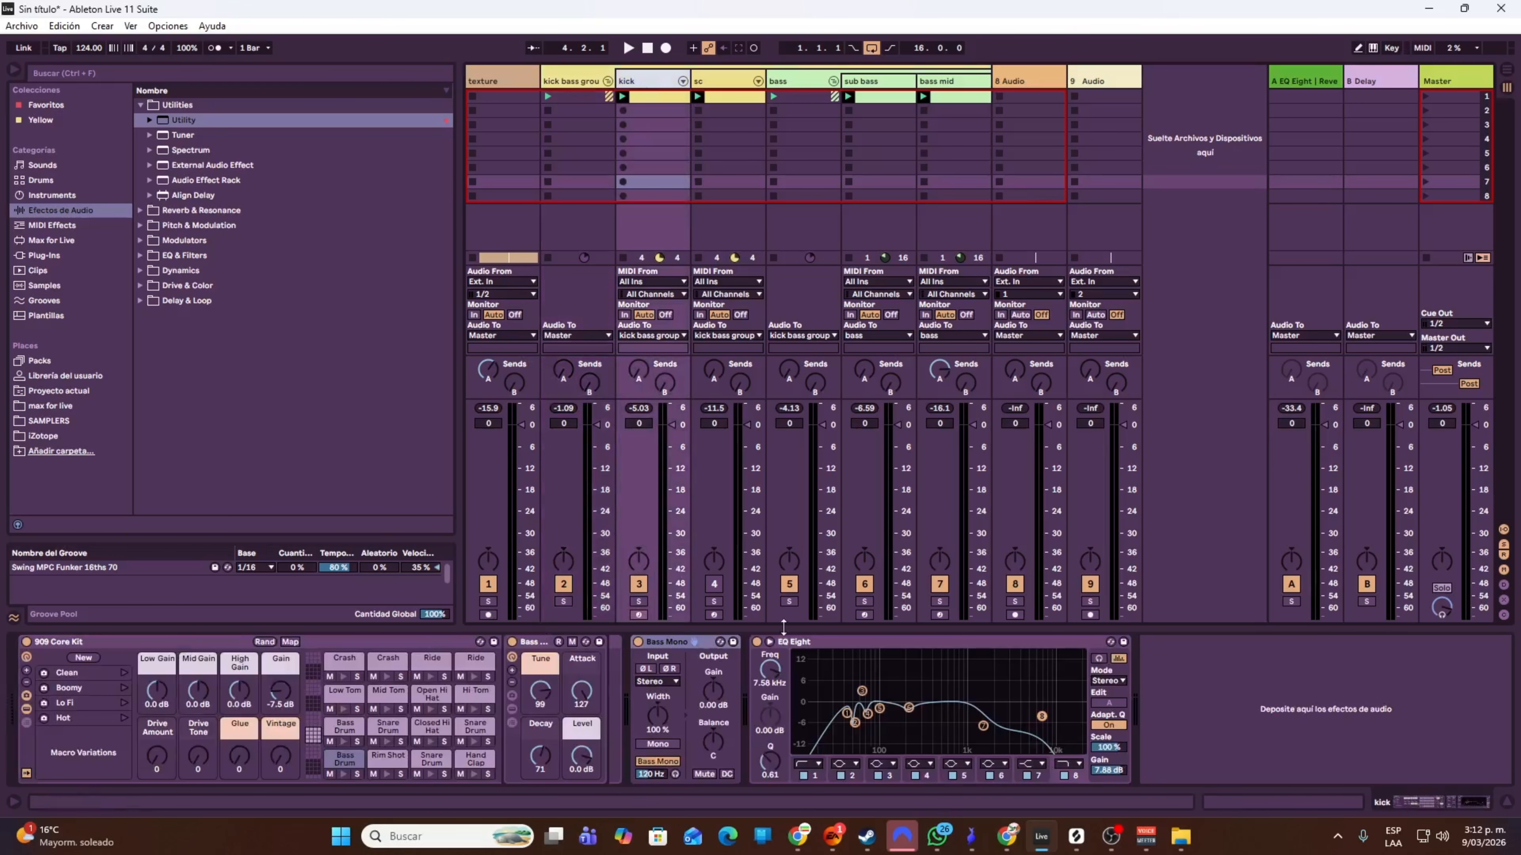
pyautogui.press('space')
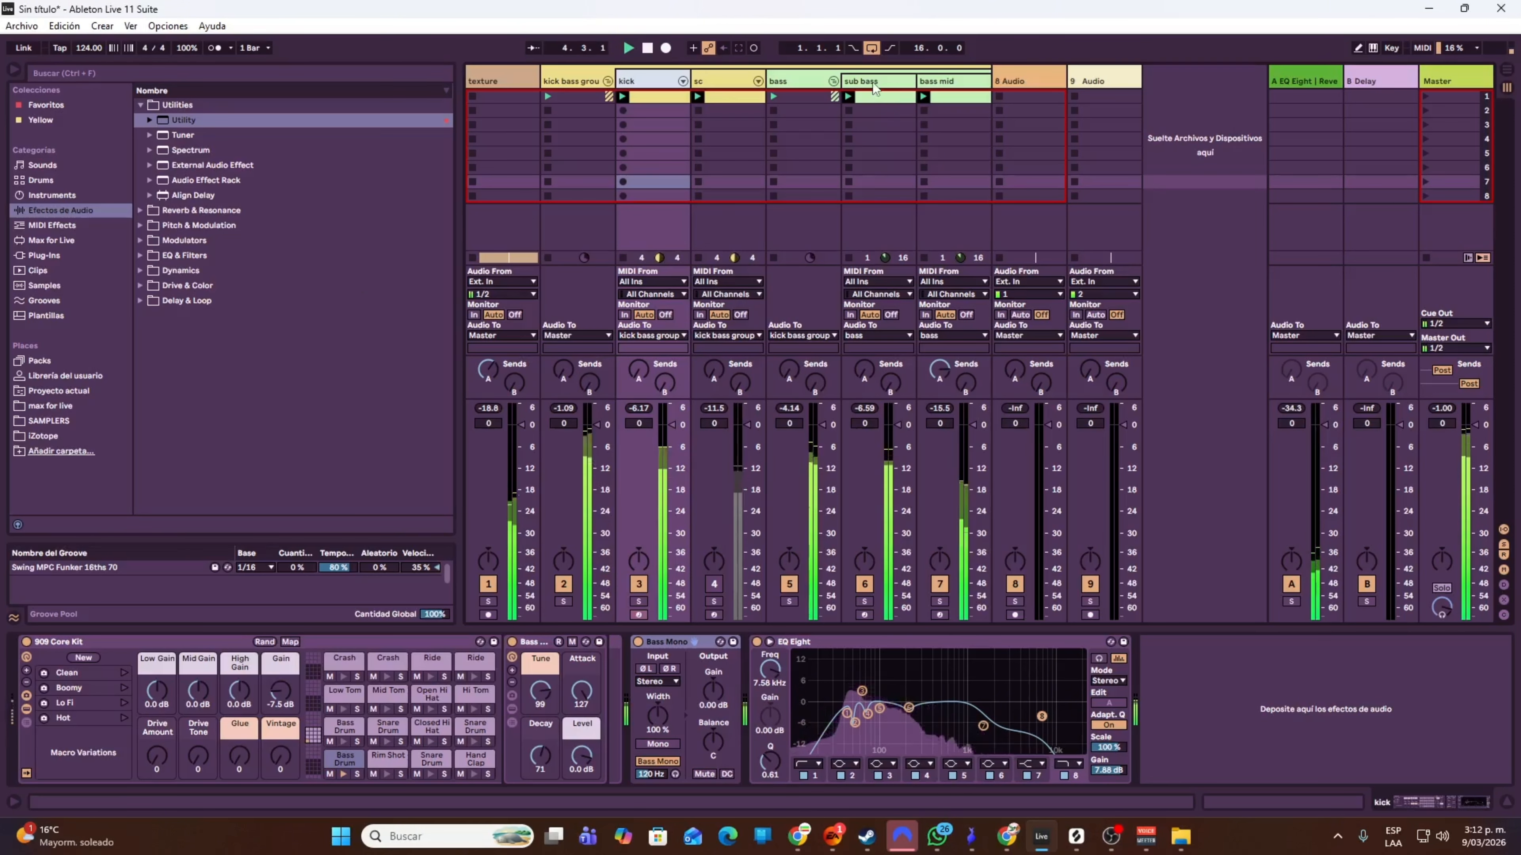
pyautogui.press('space')
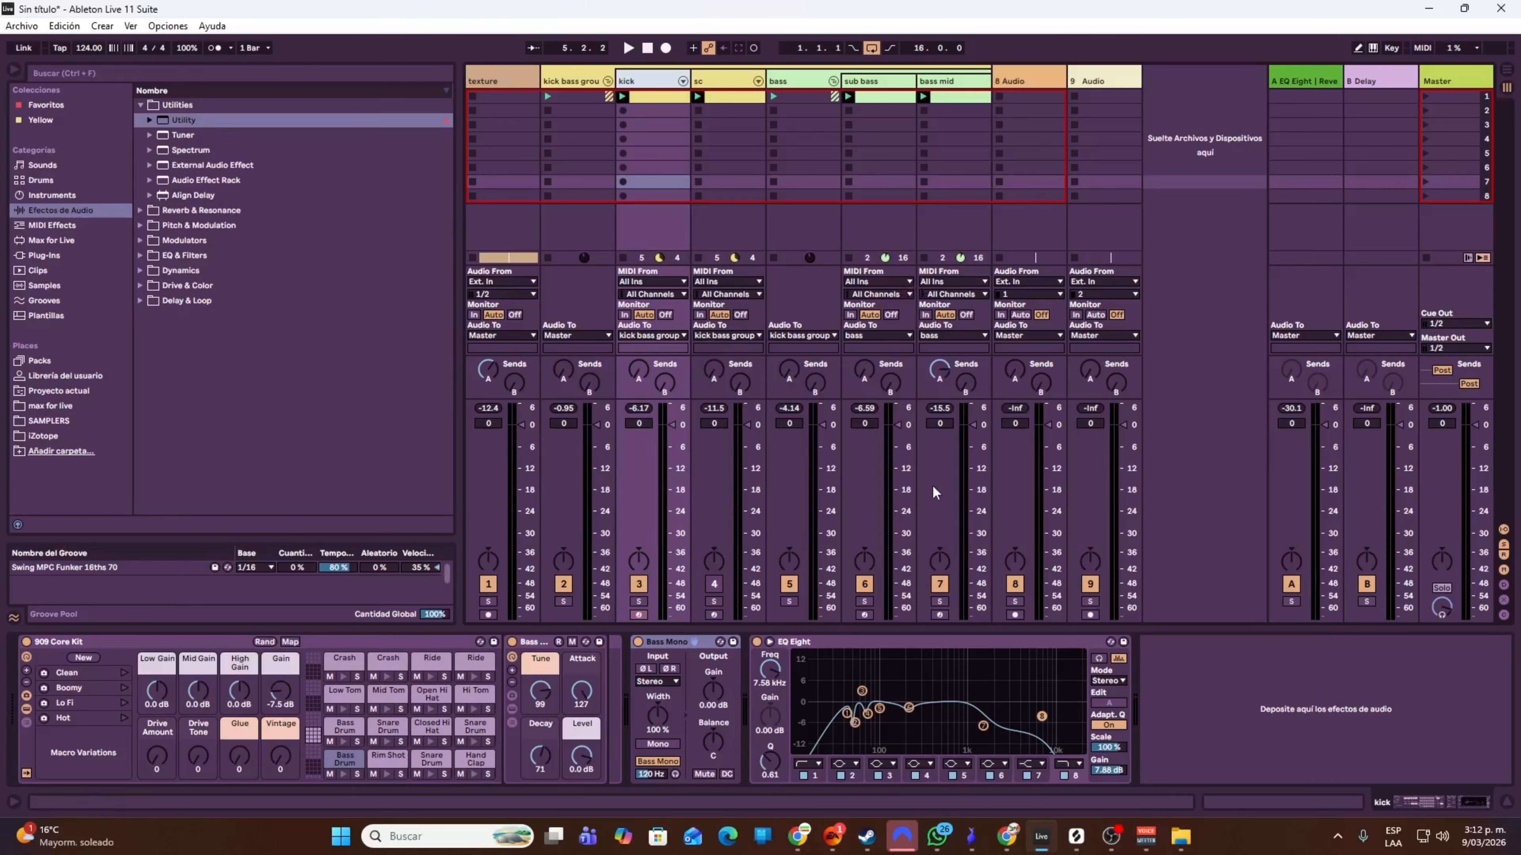
# - Play the loop, lower the sub bass track's volume fader to -5.6 dB, and reset the fader to 0 dB
pyautogui.press('space')
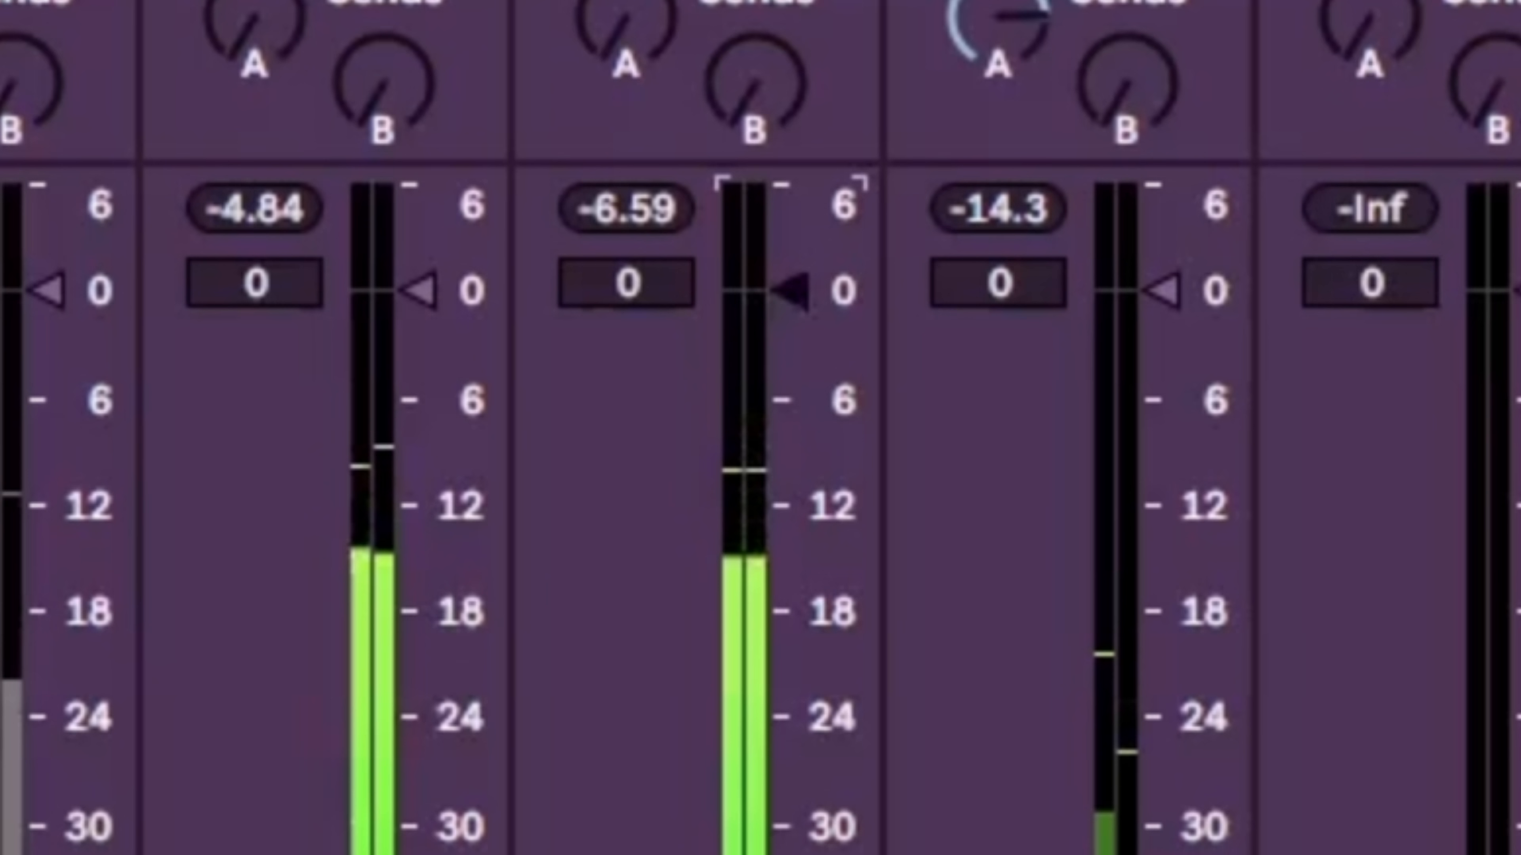
pyautogui.moveTo(892, 423); pyautogui.dragTo(892, 440)
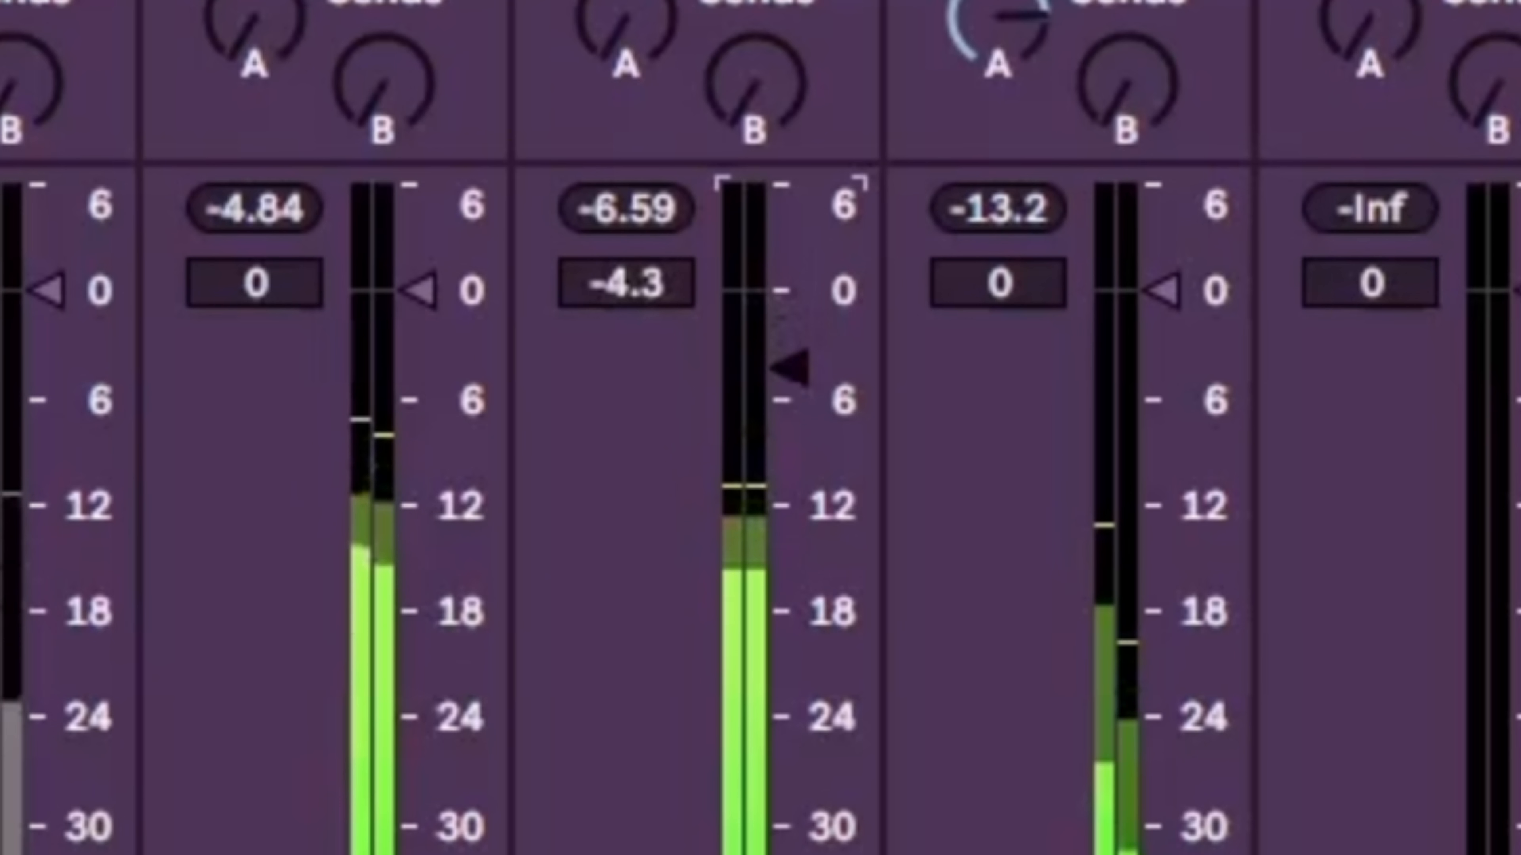
pyautogui.moveTo(789, 367); pyautogui.dragTo(789, 393)
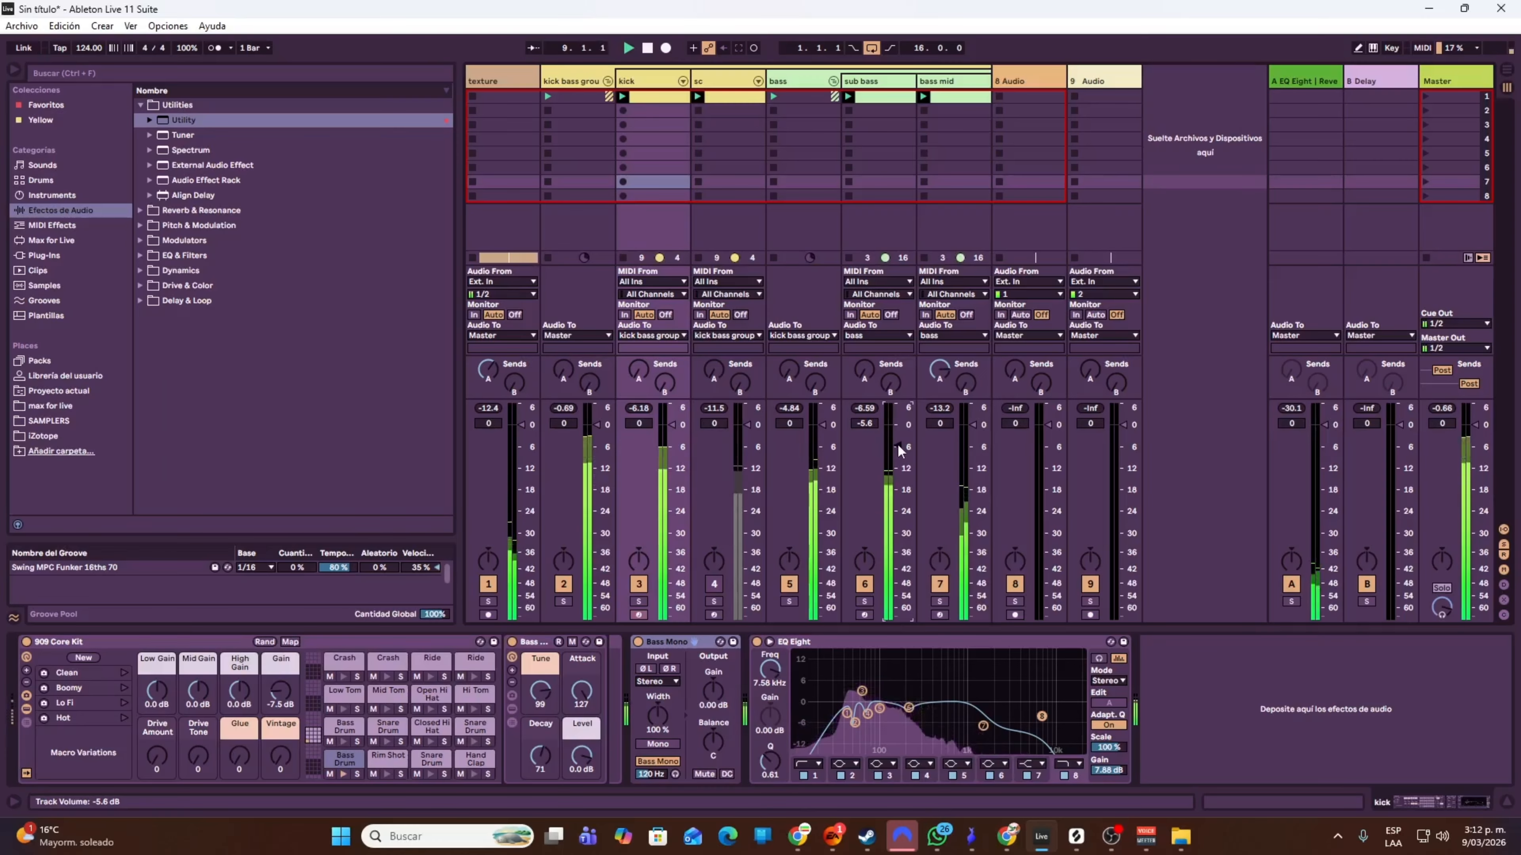
pyautogui.doubleClick(896, 447)
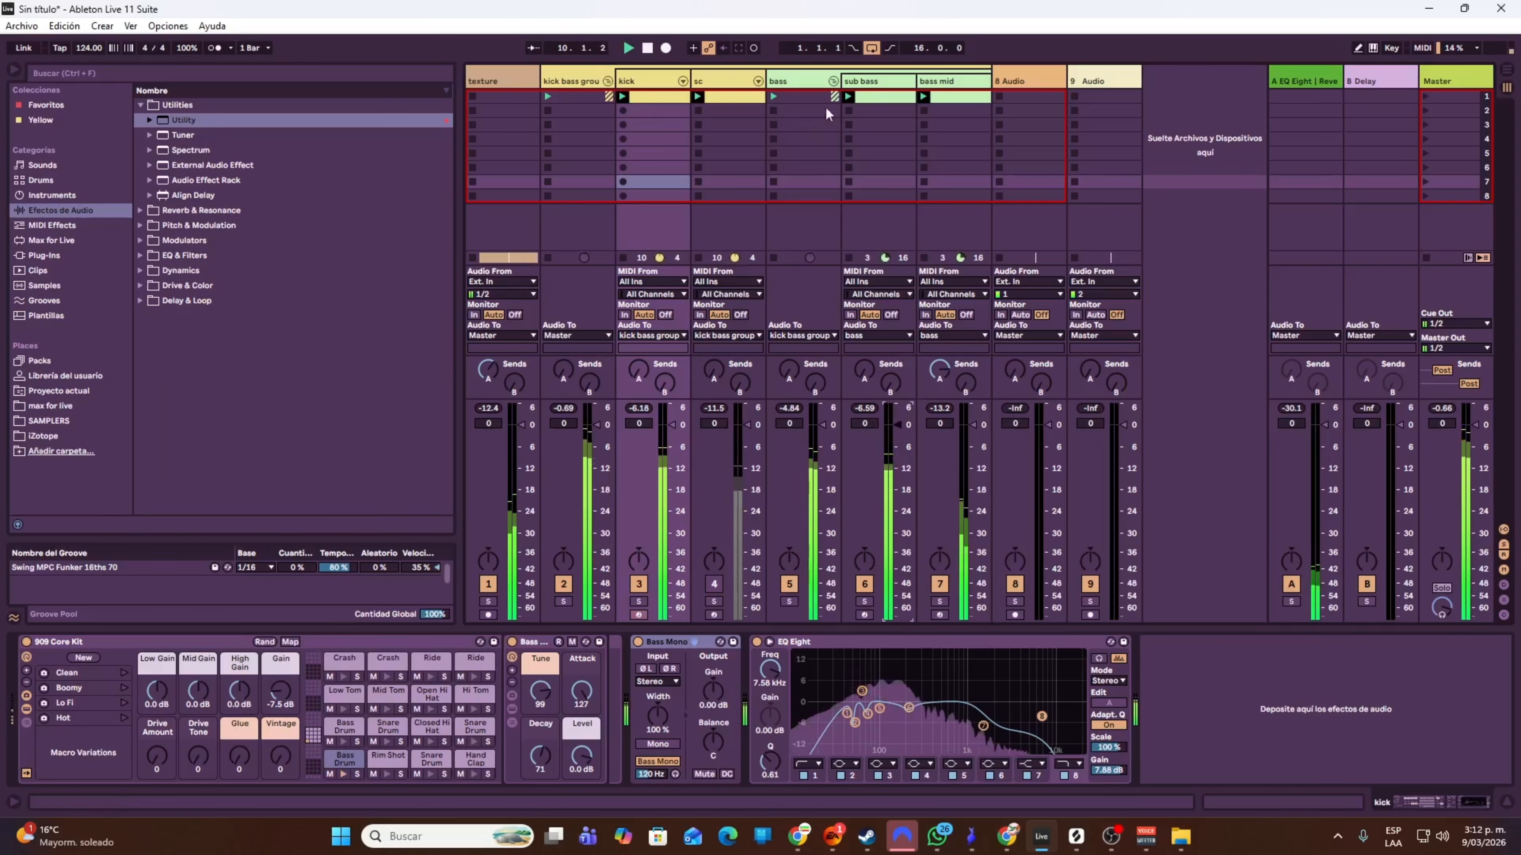
# - Enable Utility on the sub bass track, comparing it on and off, and enable Utility on the bass mid track
pyautogui.click(874, 82)
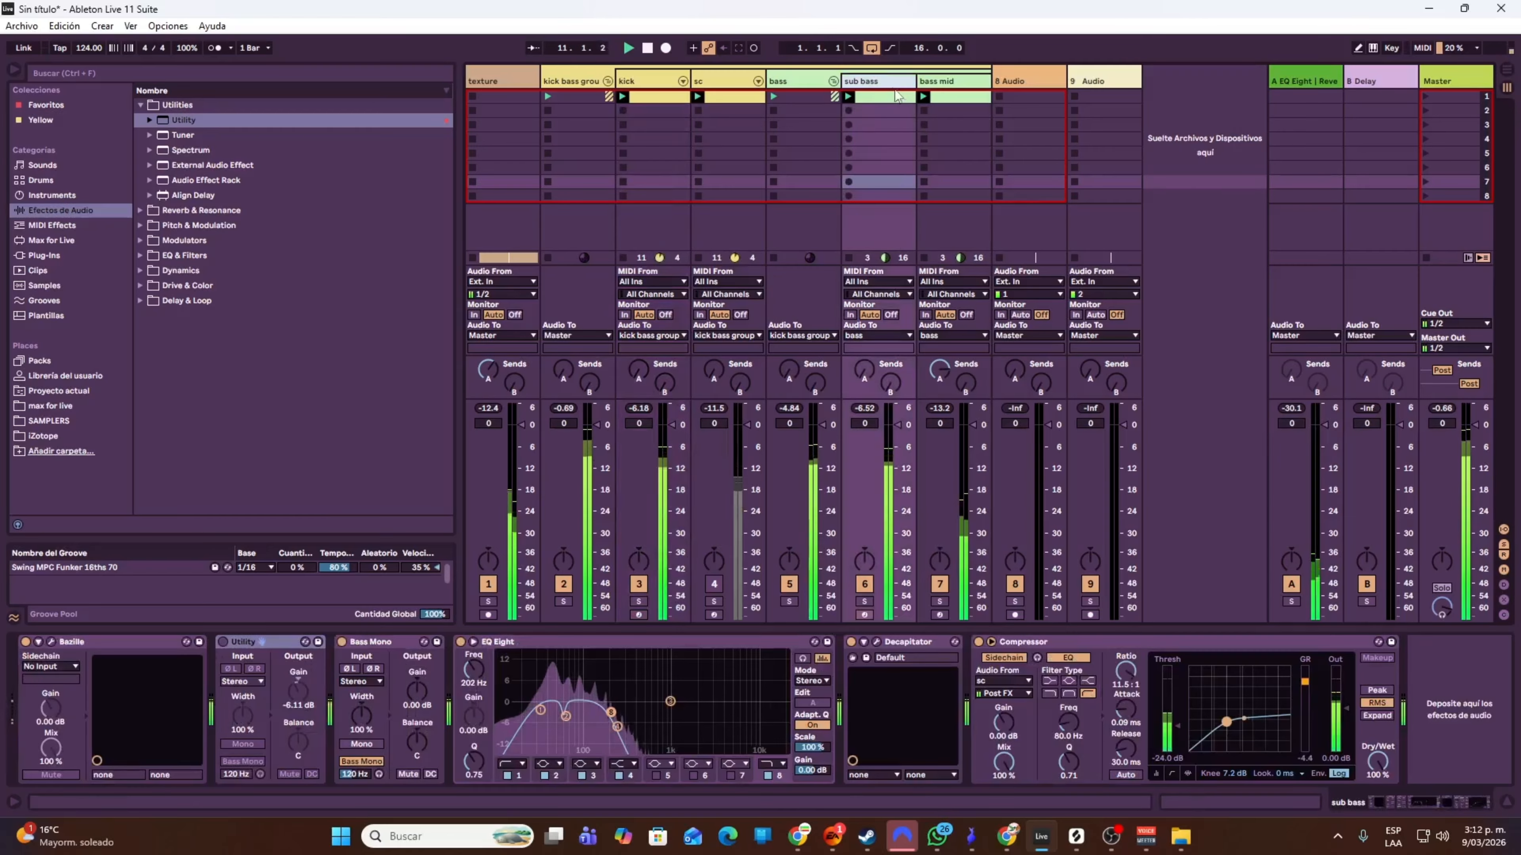
pyautogui.click(224, 642)
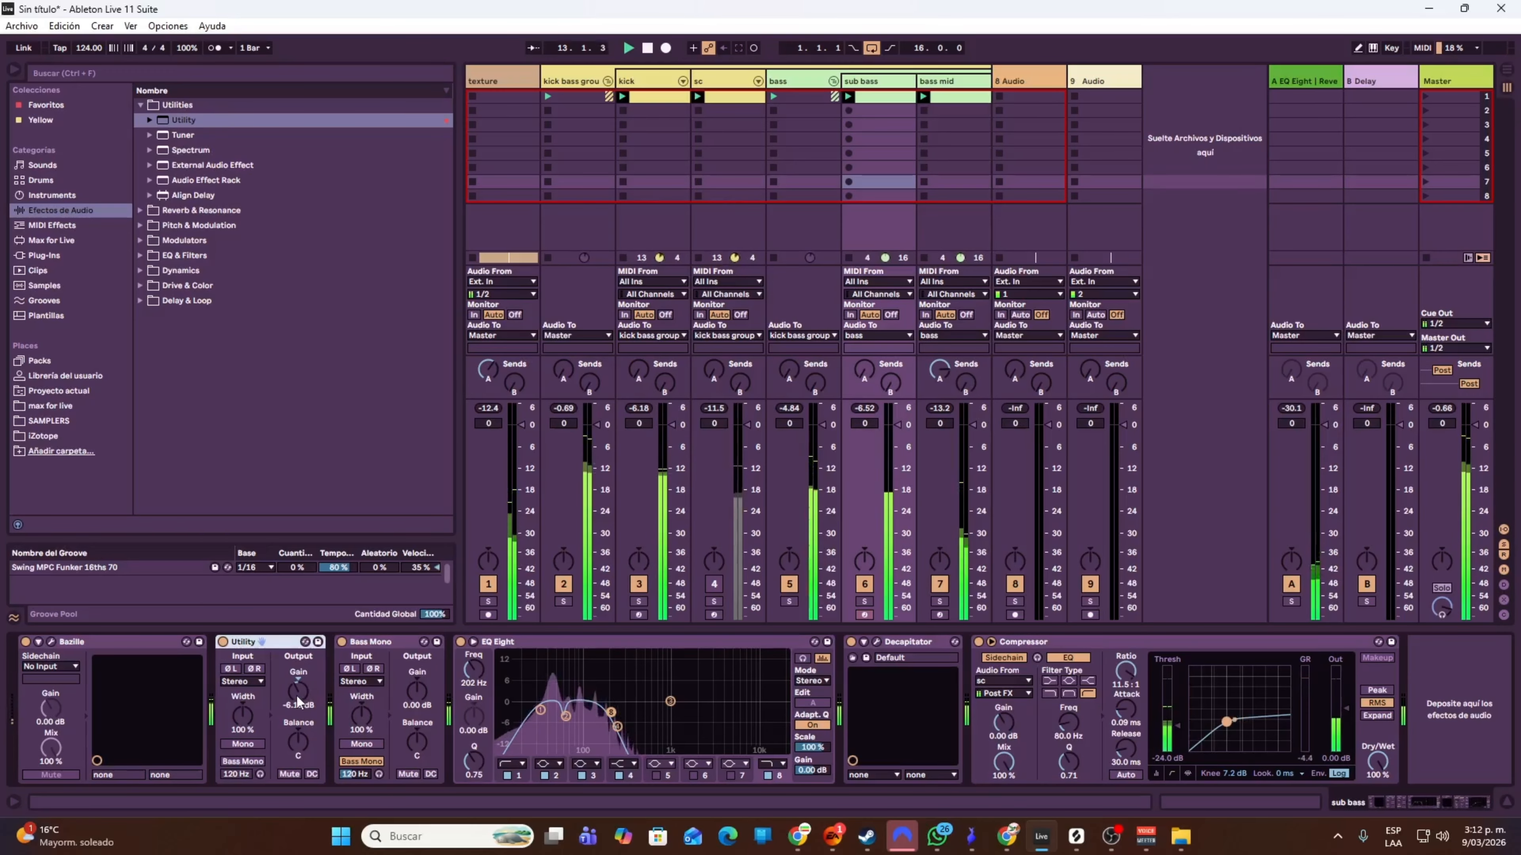
pyautogui.click(224, 642)
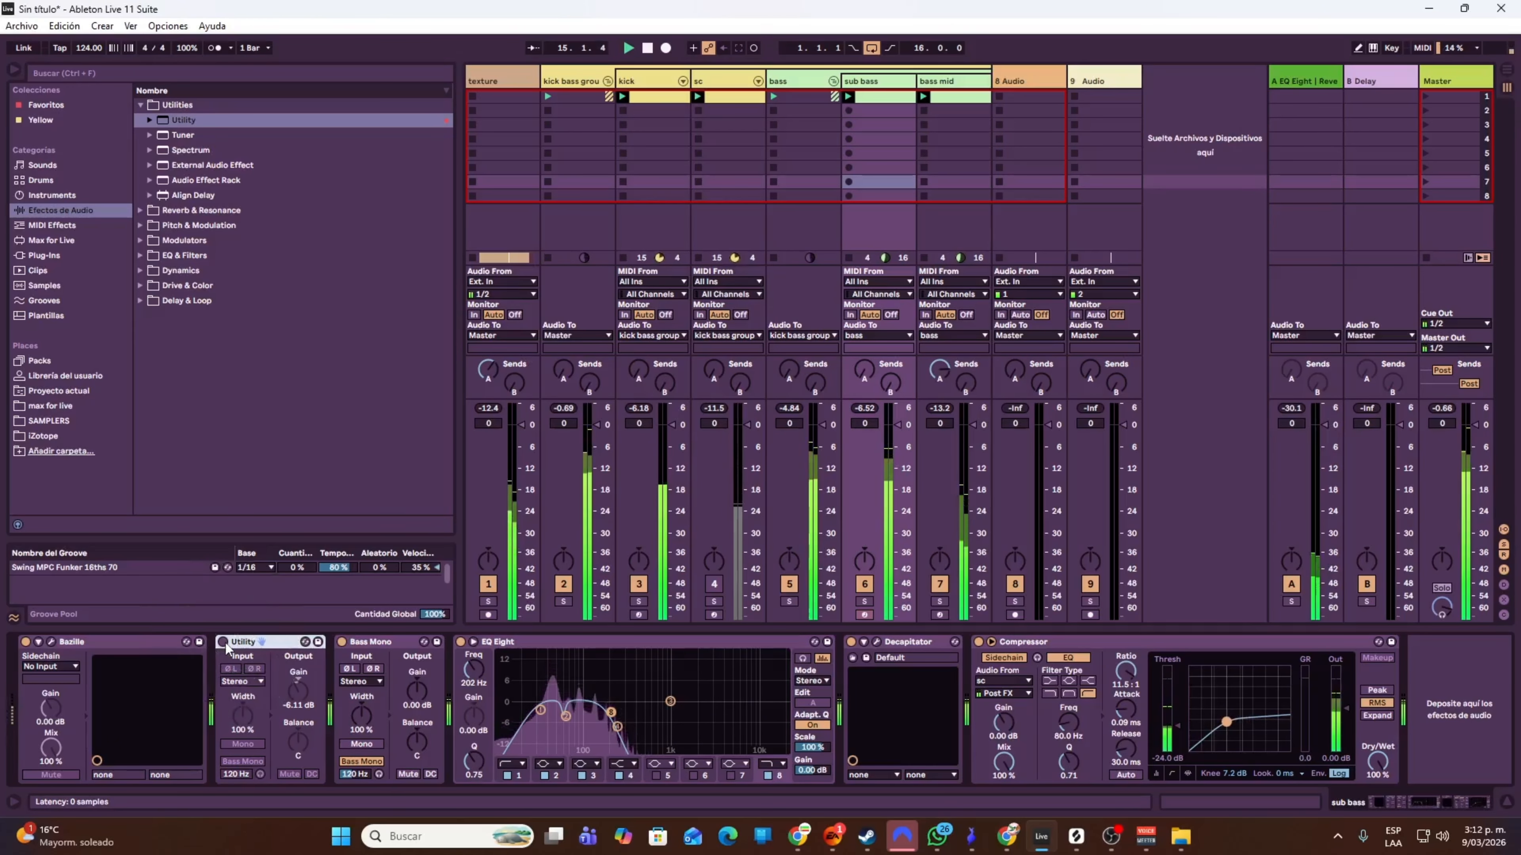
pyautogui.click(224, 642)
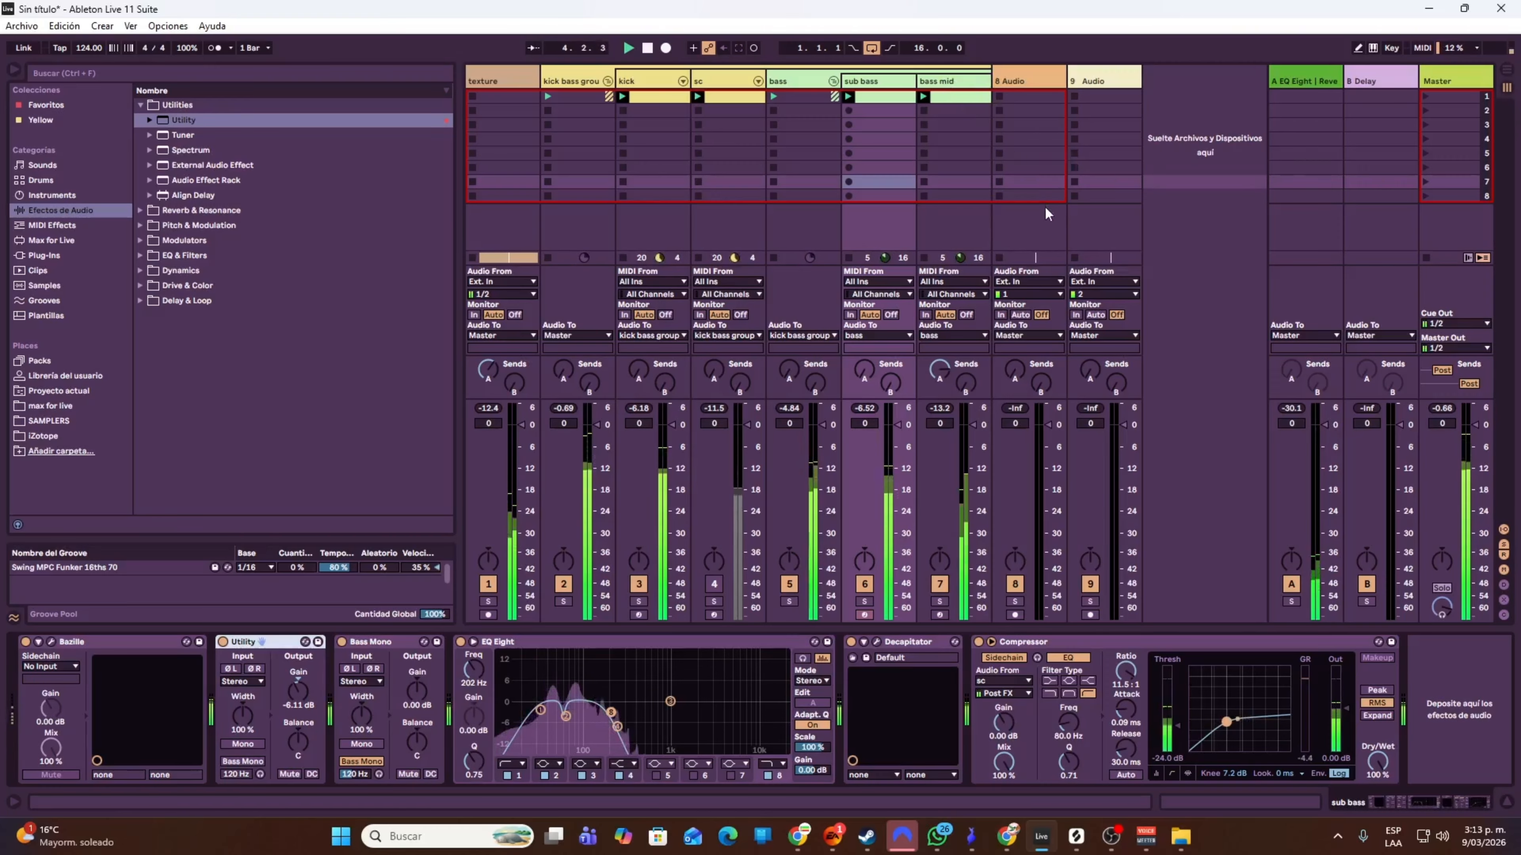
pyautogui.click(952, 84)
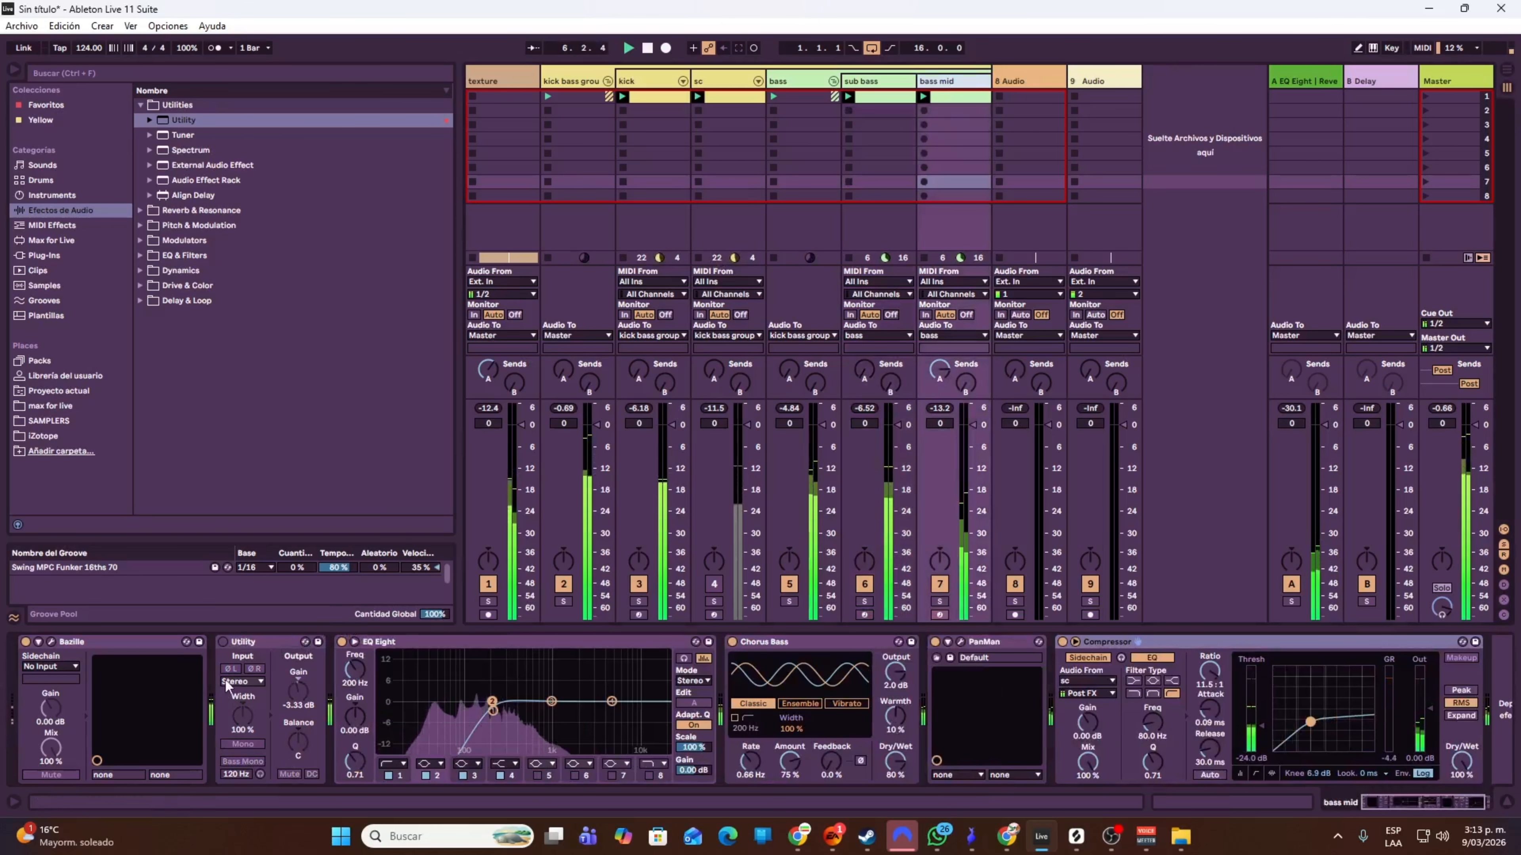
pyautogui.click(223, 641)
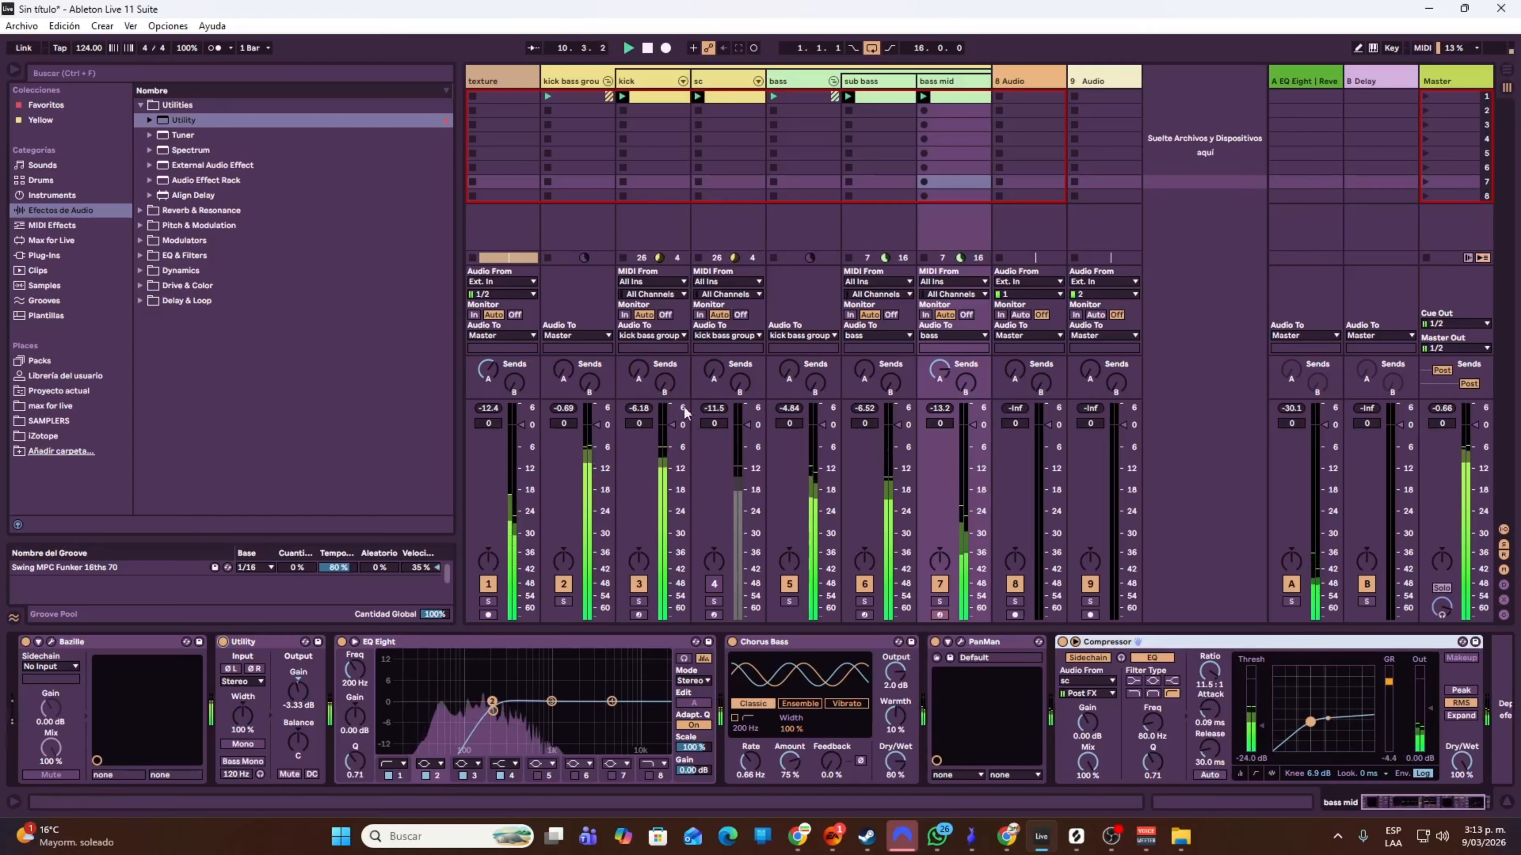
# - Inspect the Glue Compressor settings on the kick bass group and the bass group
pyautogui.click(494, 73)
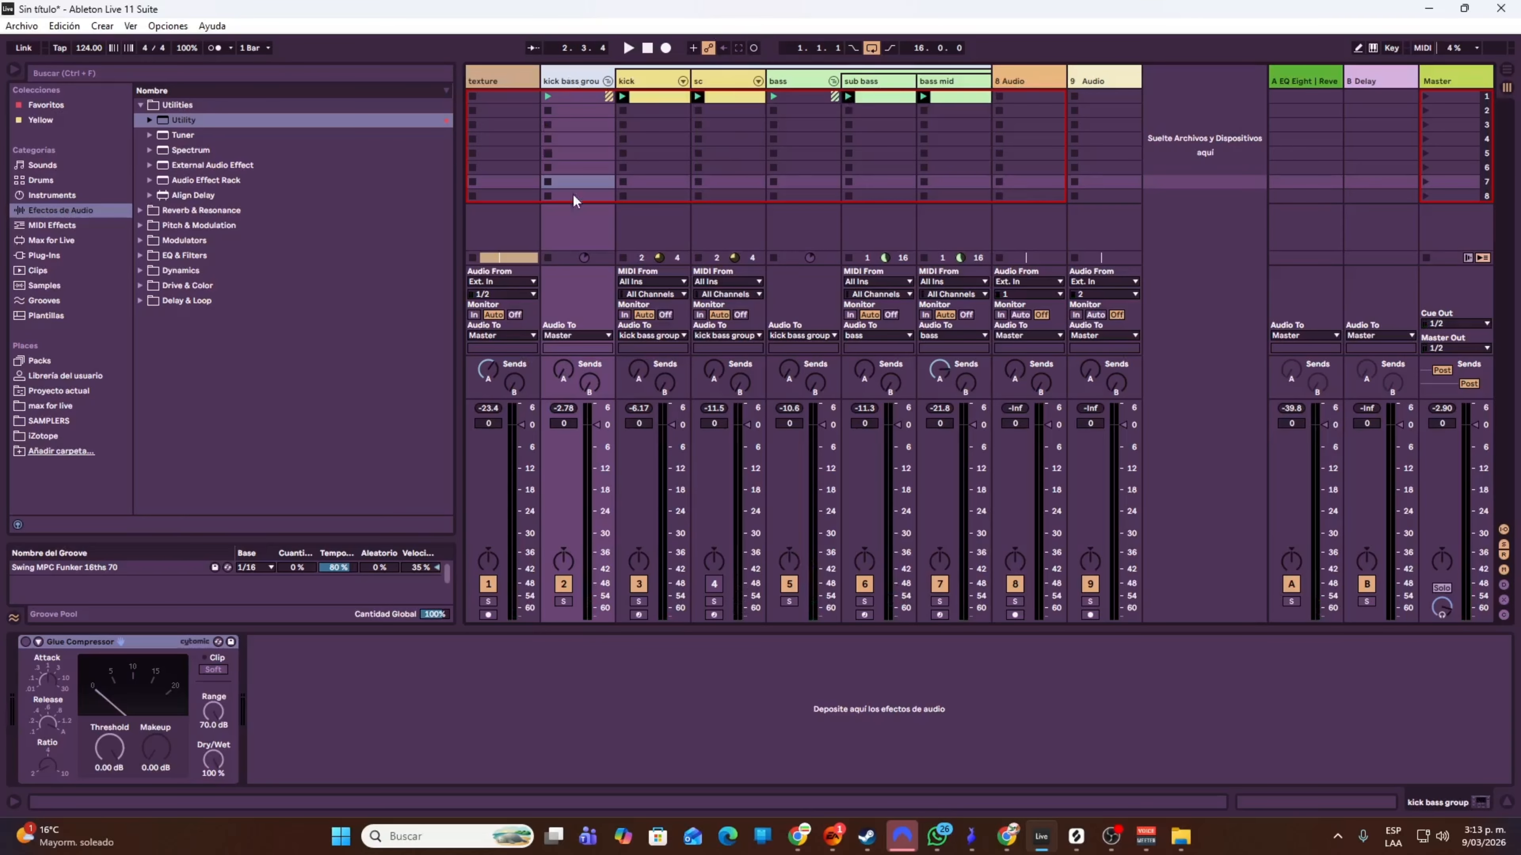
pyautogui.click(796, 87)
pyautogui.click(571, 84)
pyautogui.click(830, 87)
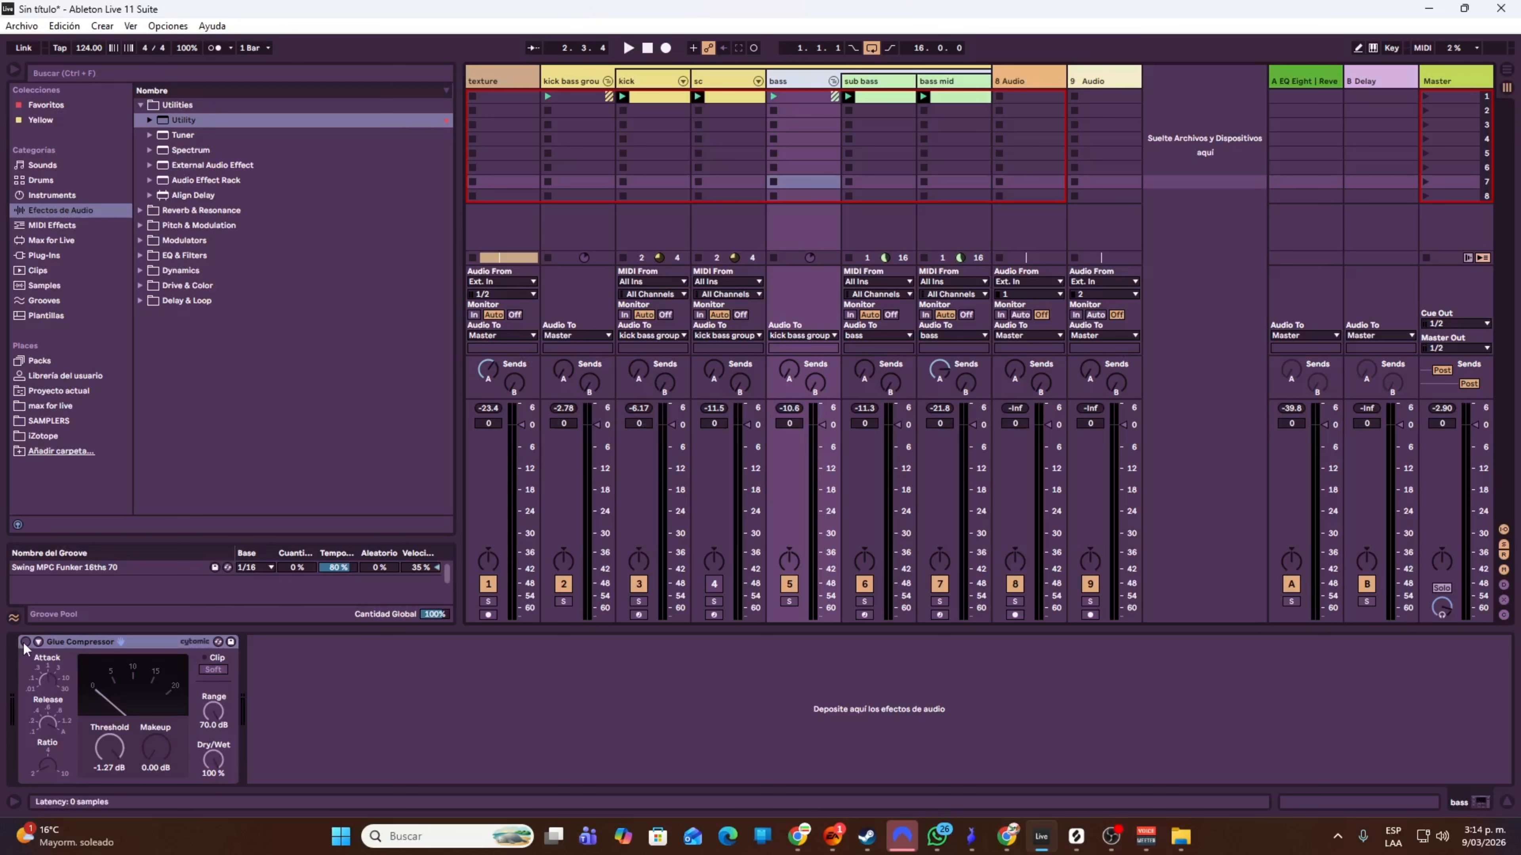
# - Solo the bass group, play the loop, and compare its Glue Compressor bypassed and active, leaving the device on
pyautogui.click(785, 601)
pyautogui.press('space')
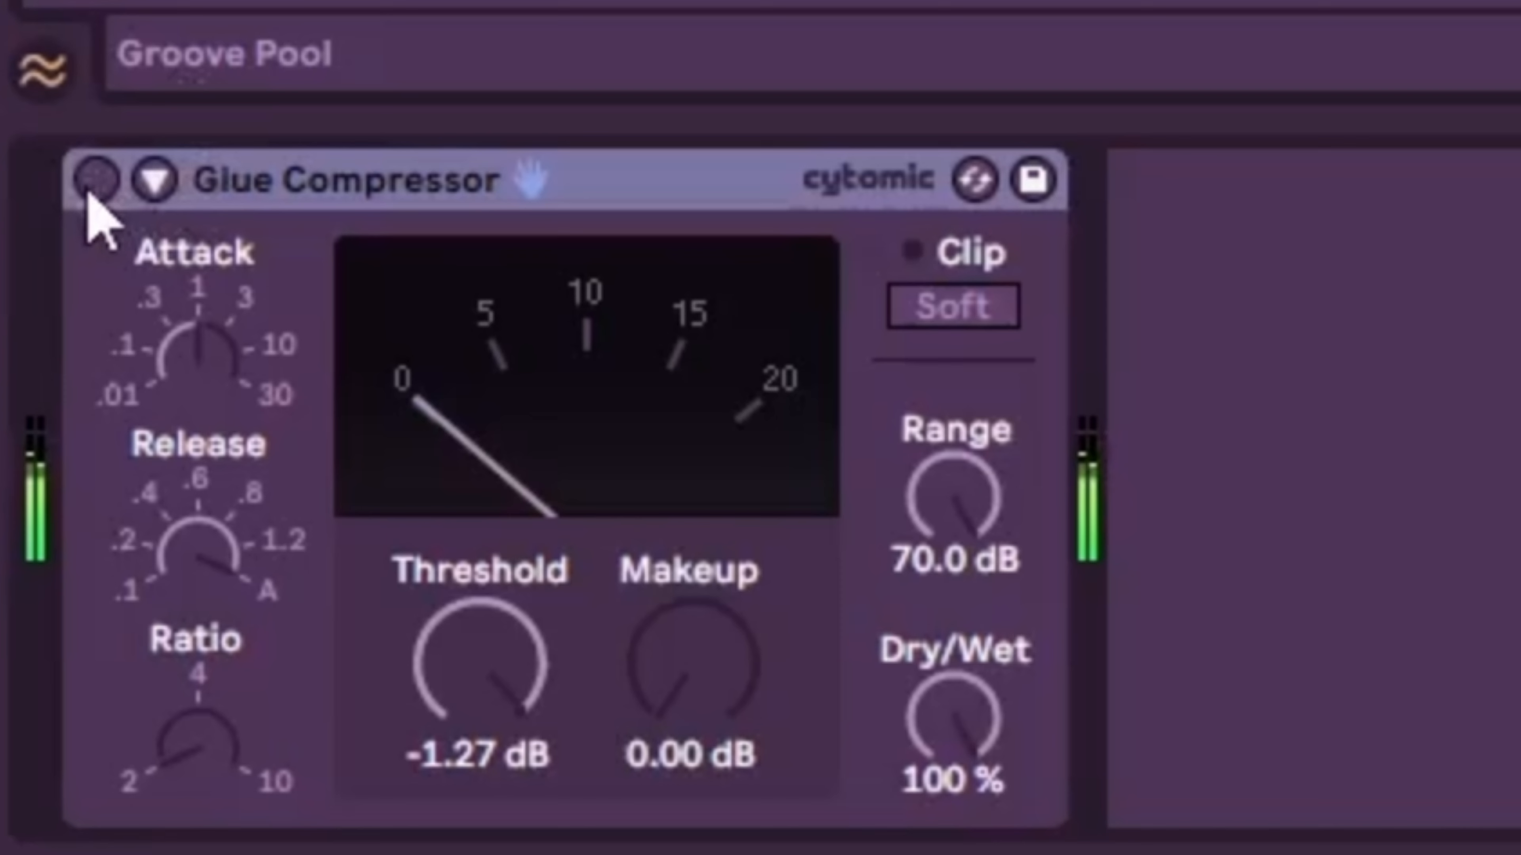
pyautogui.click(25, 643)
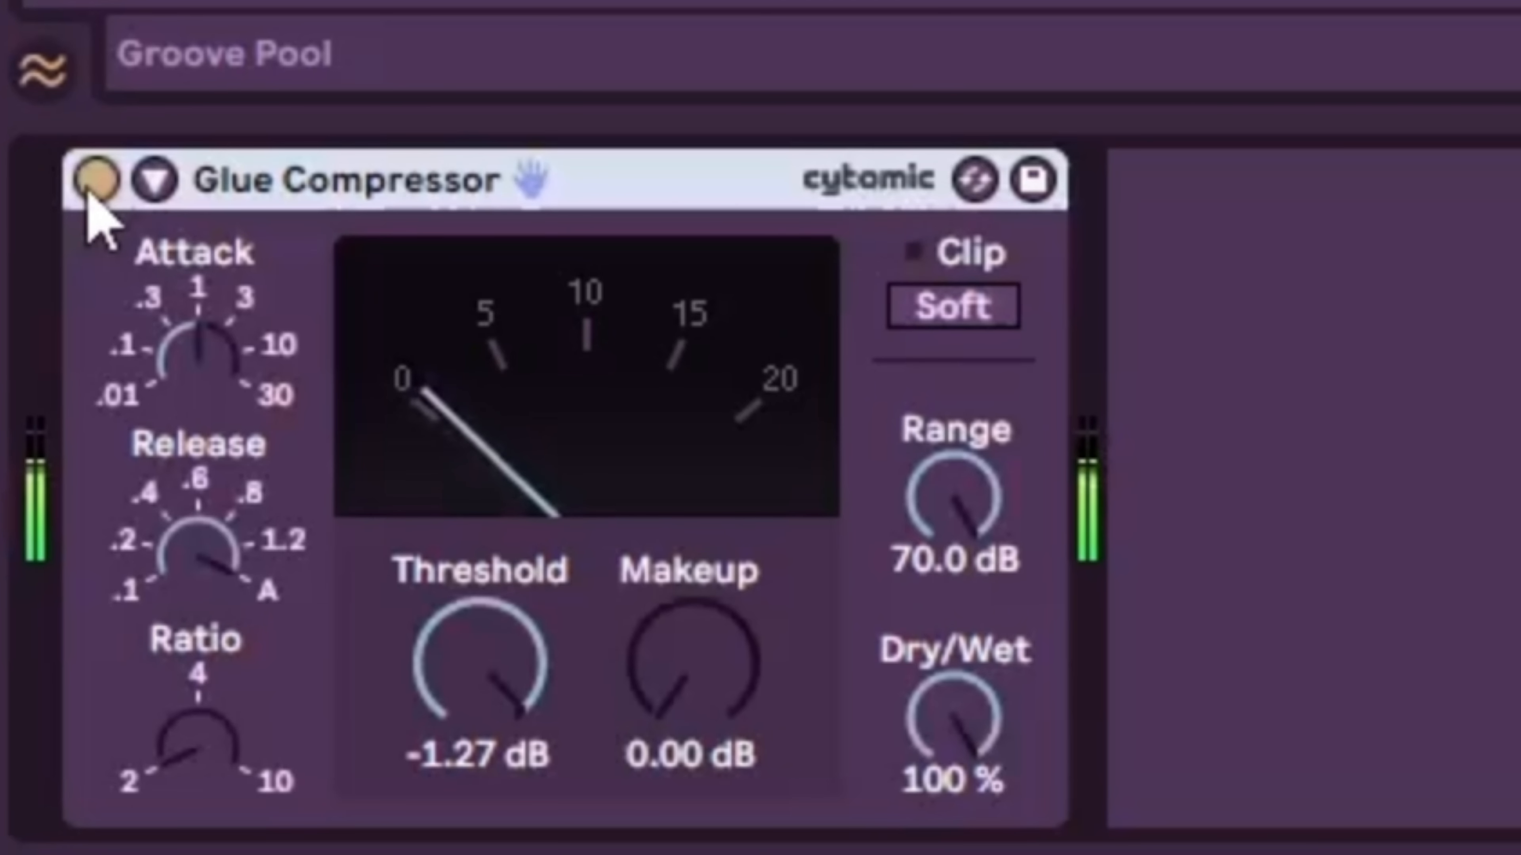
pyautogui.click(97, 181)
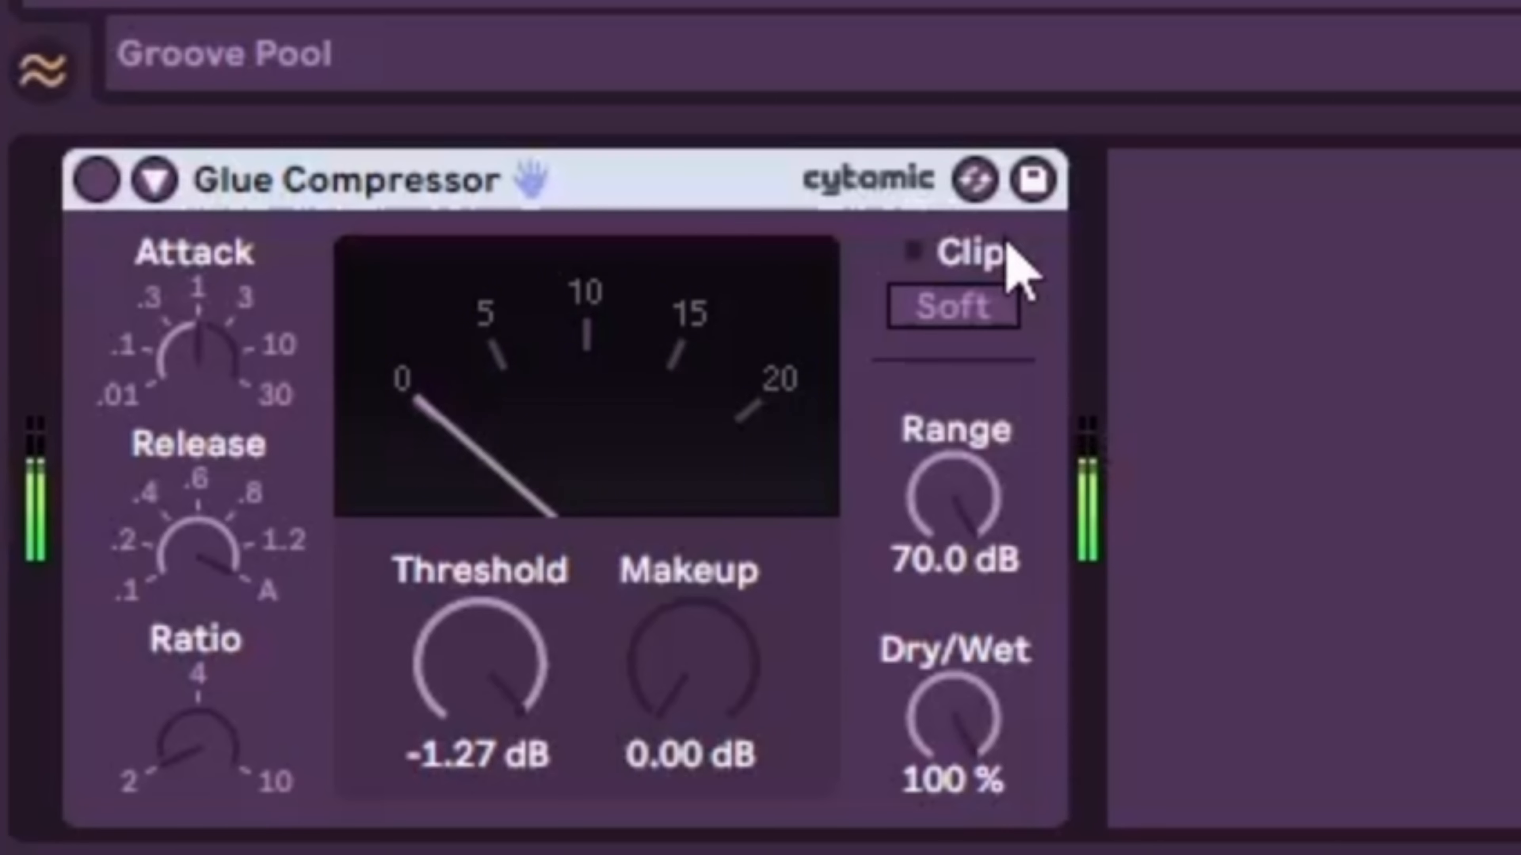
pyautogui.click(78, 187)
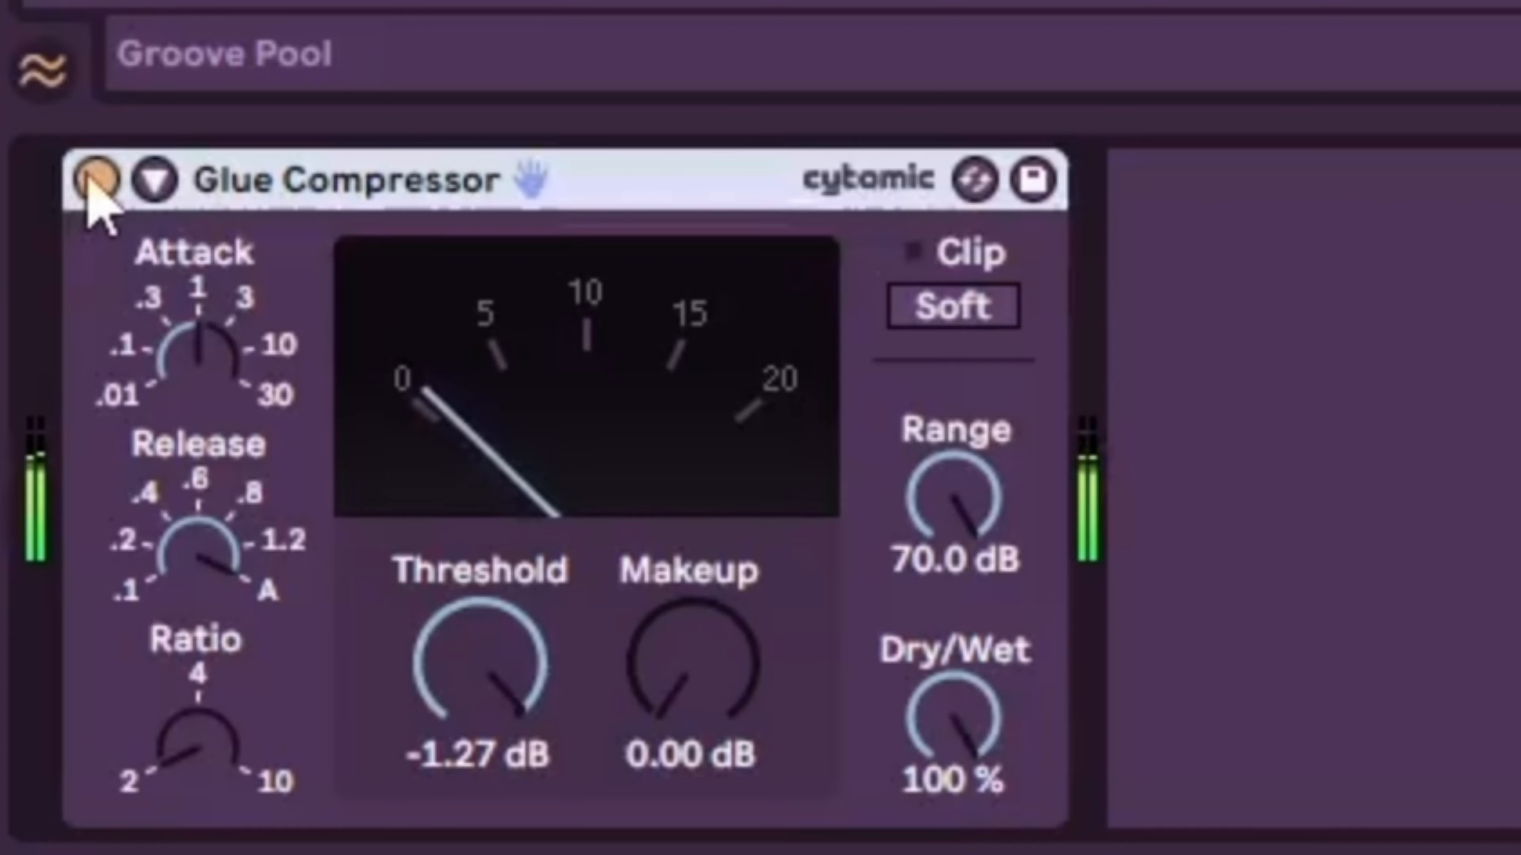
pyautogui.click(88, 179)
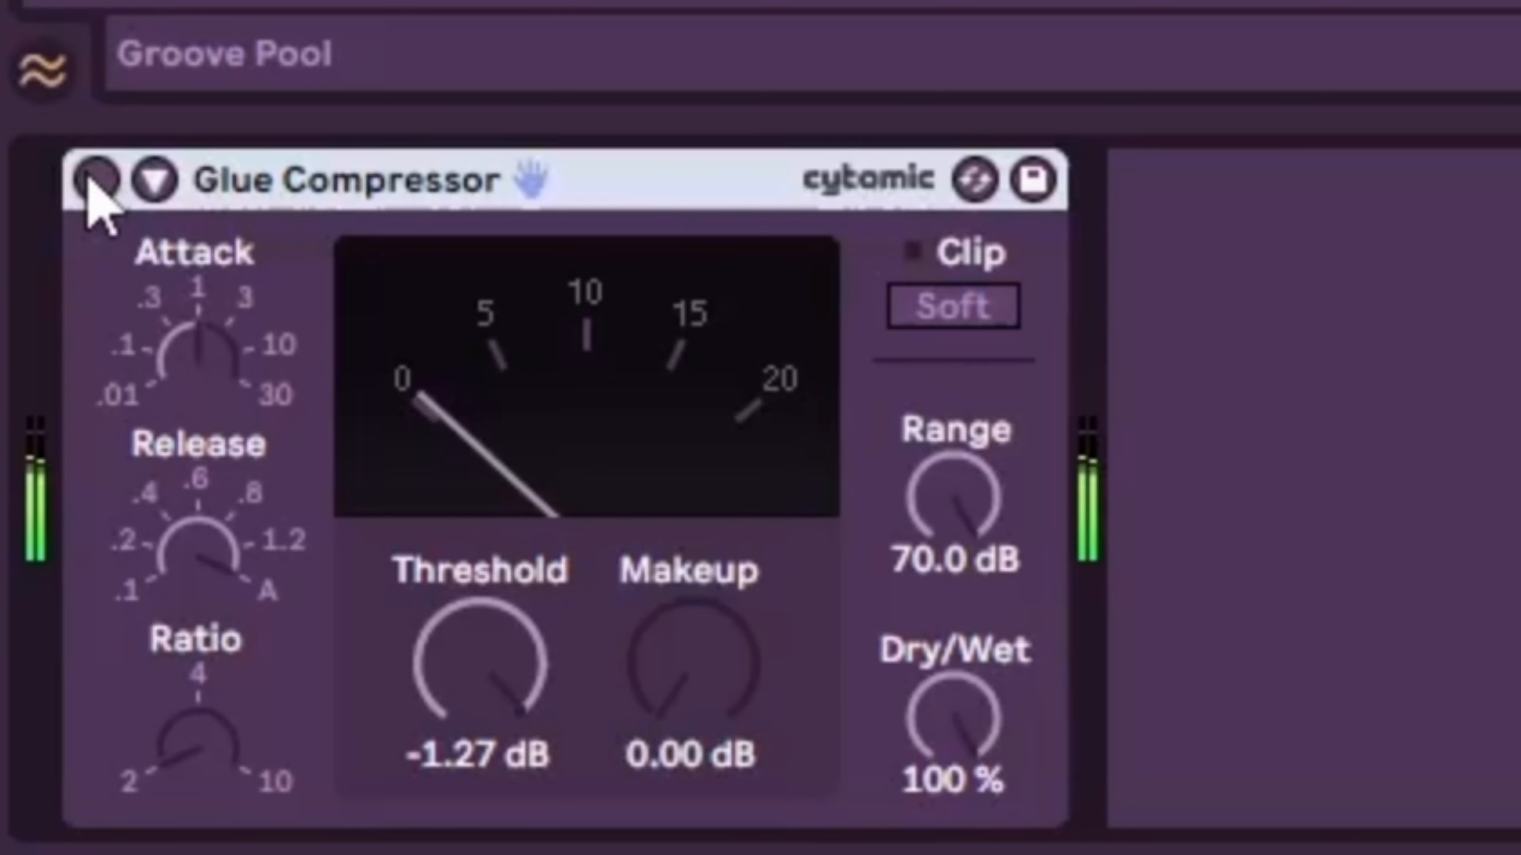
pyautogui.click(96, 180)
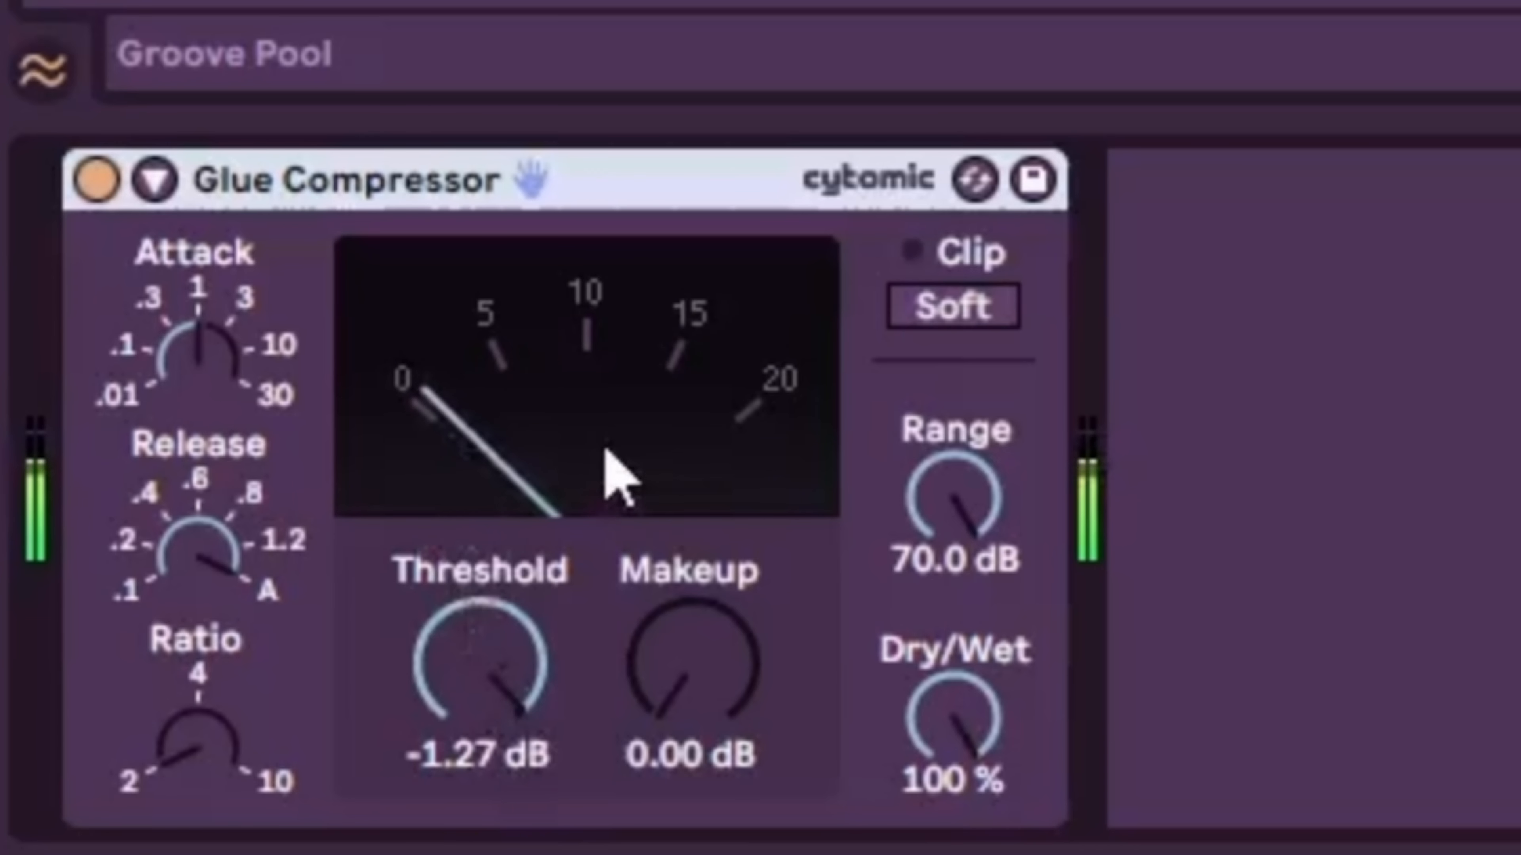
pyautogui.click(91, 191)
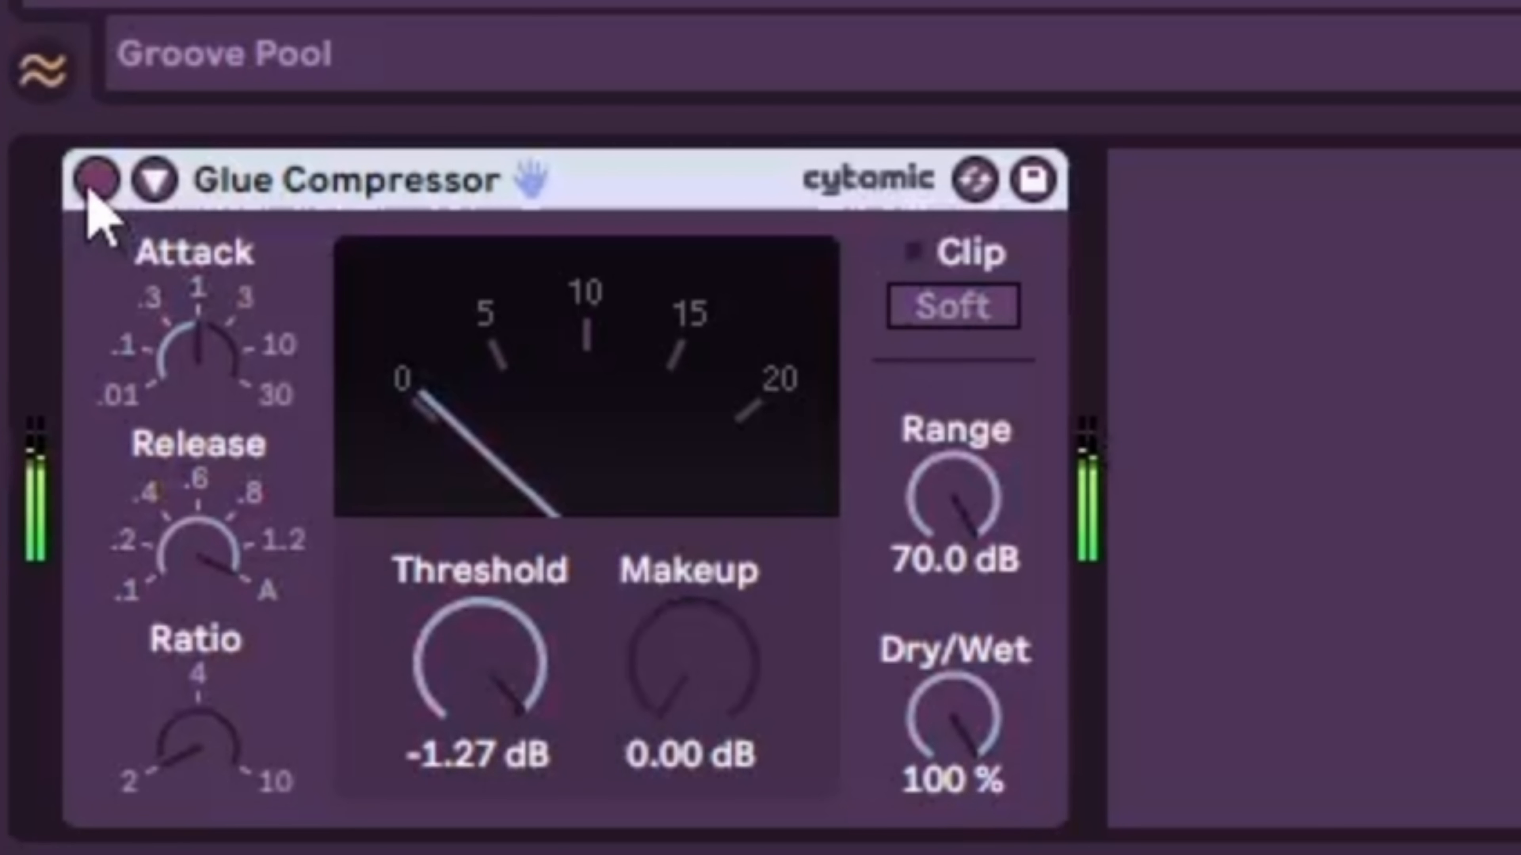
pyautogui.click(96, 191)
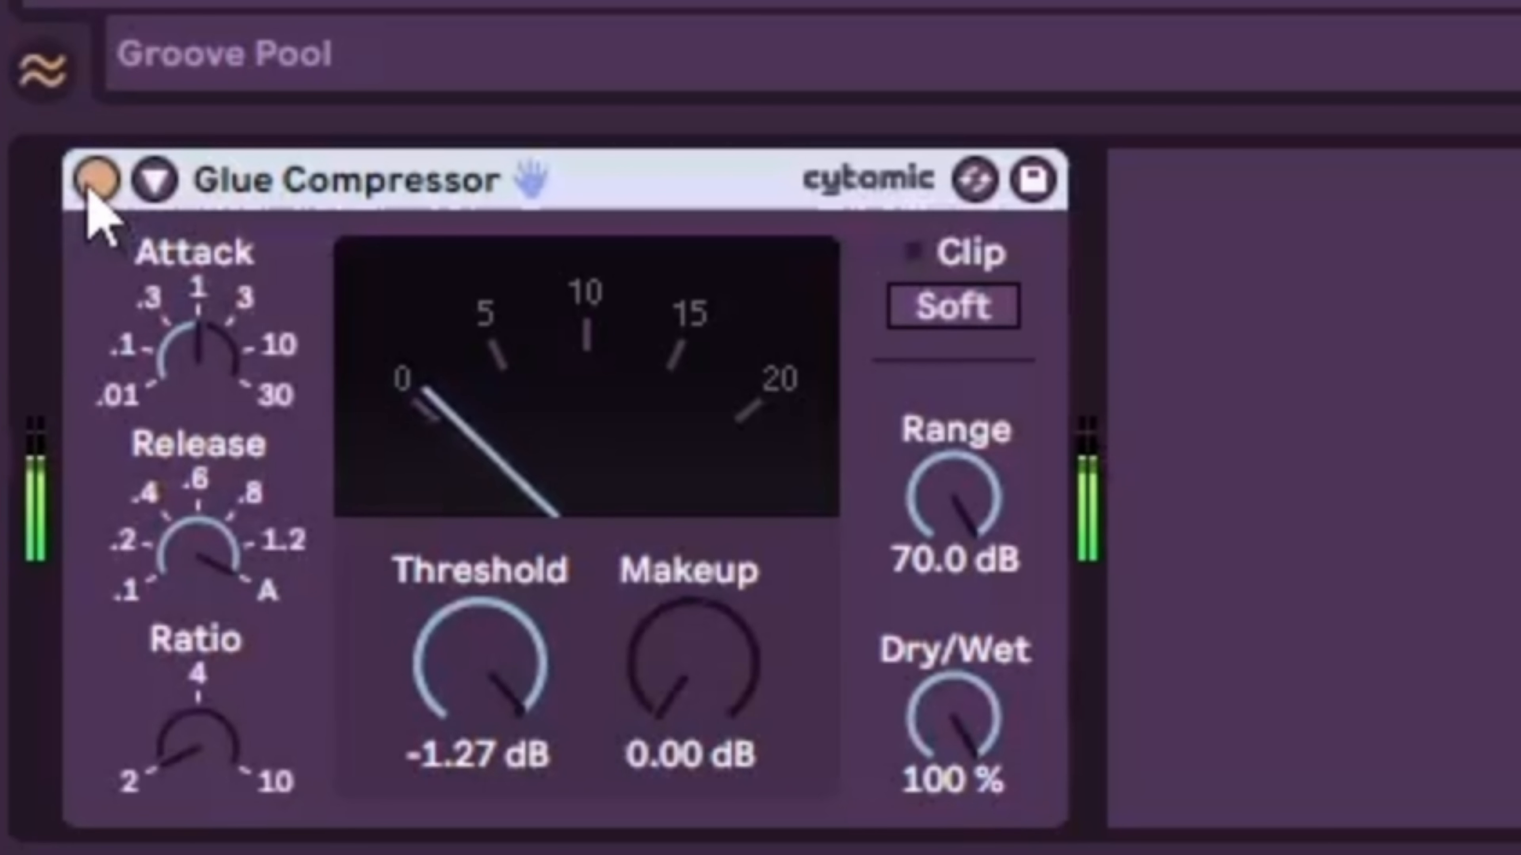
pyautogui.click(90, 187)
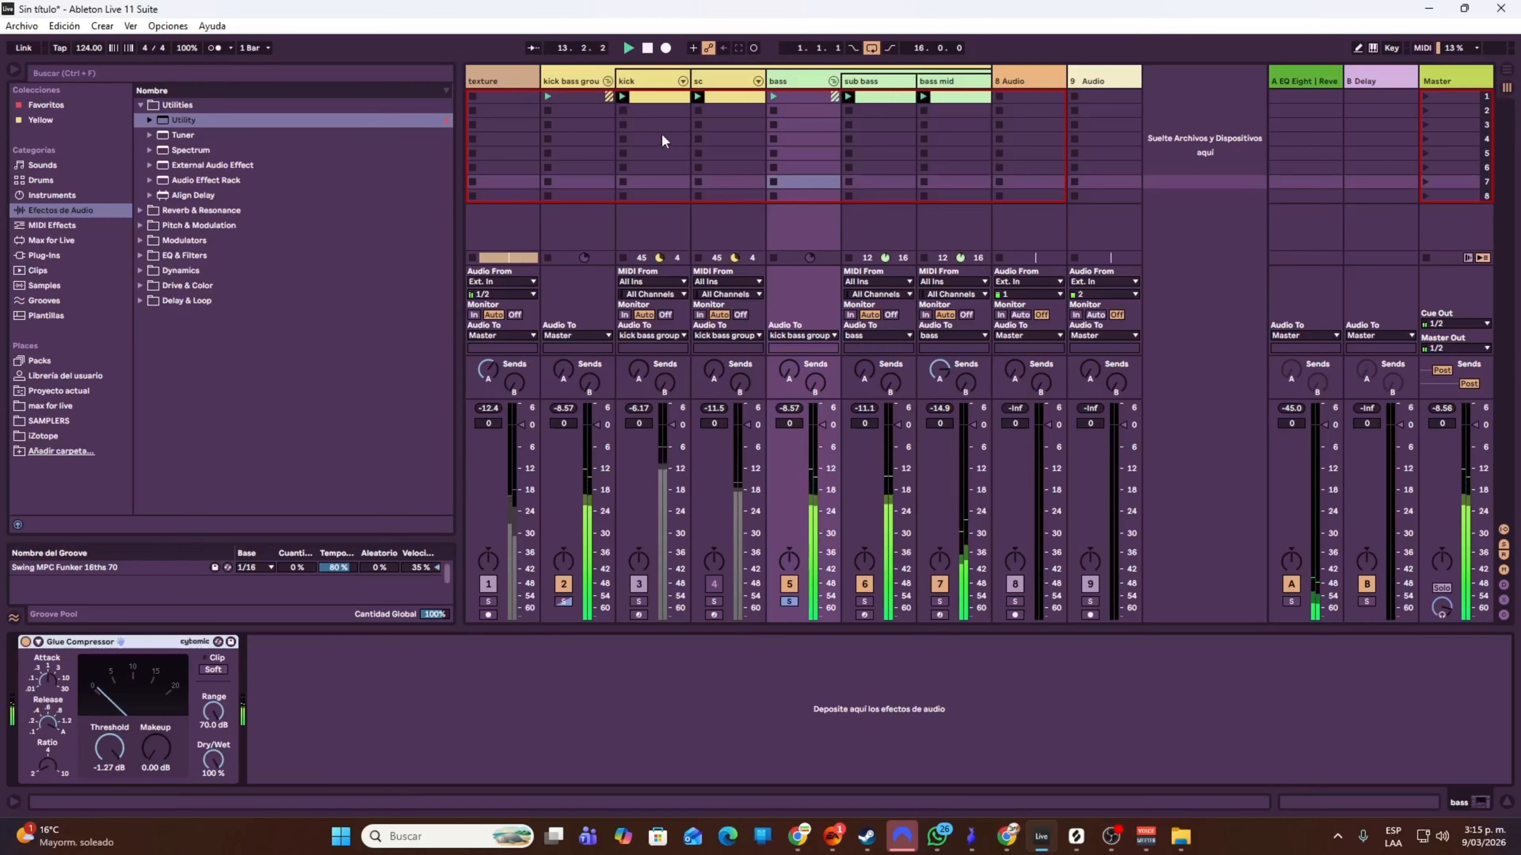
# - Unsolo the bass group and compare the kick bass group's Glue Compressor bypassed and active, leaving the device on
pyautogui.click(568, 86)
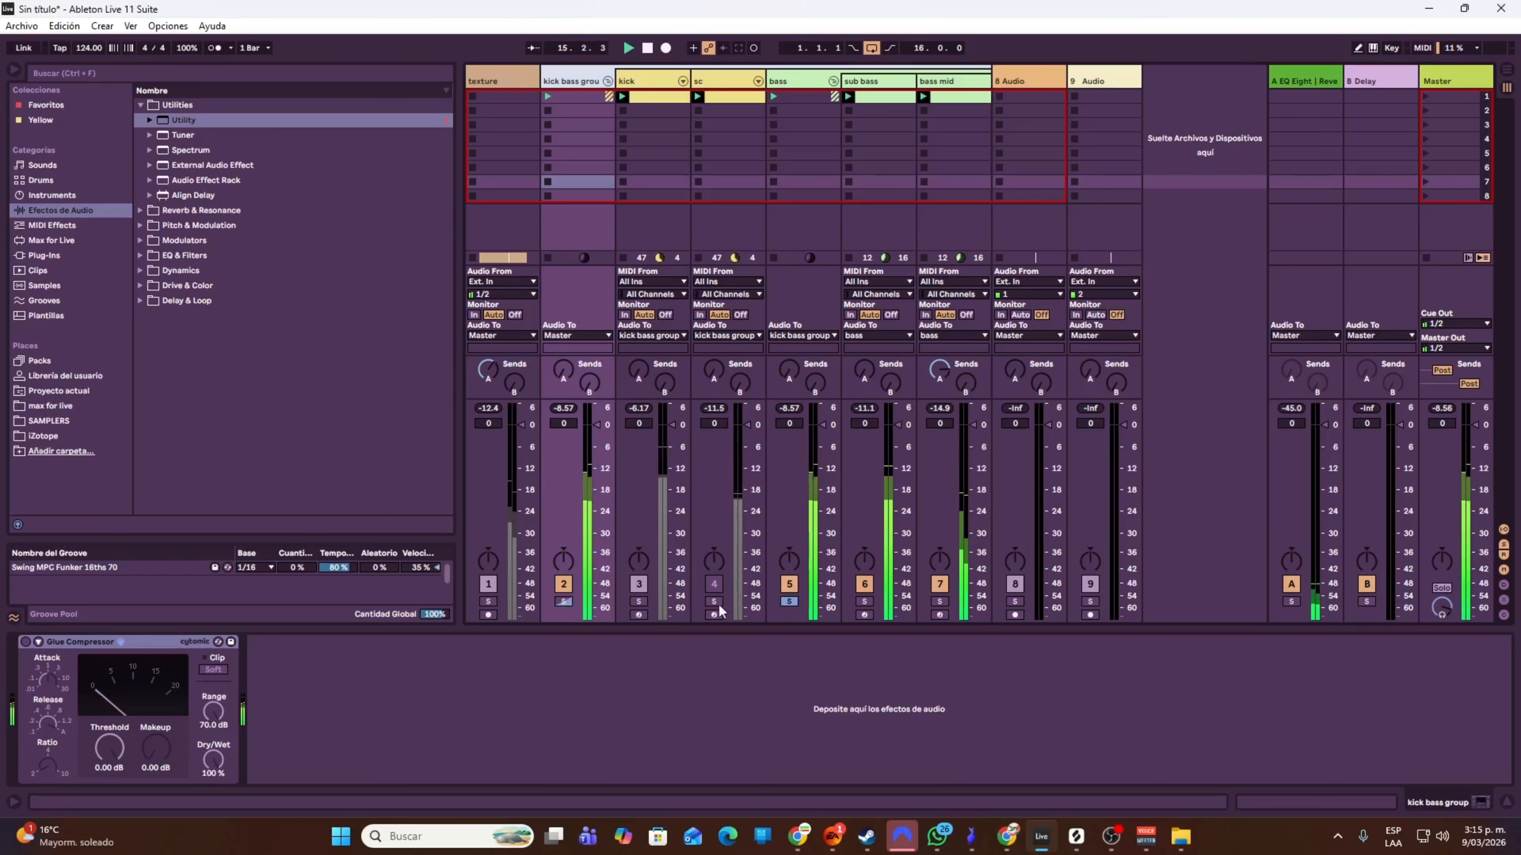
pyautogui.click(791, 603)
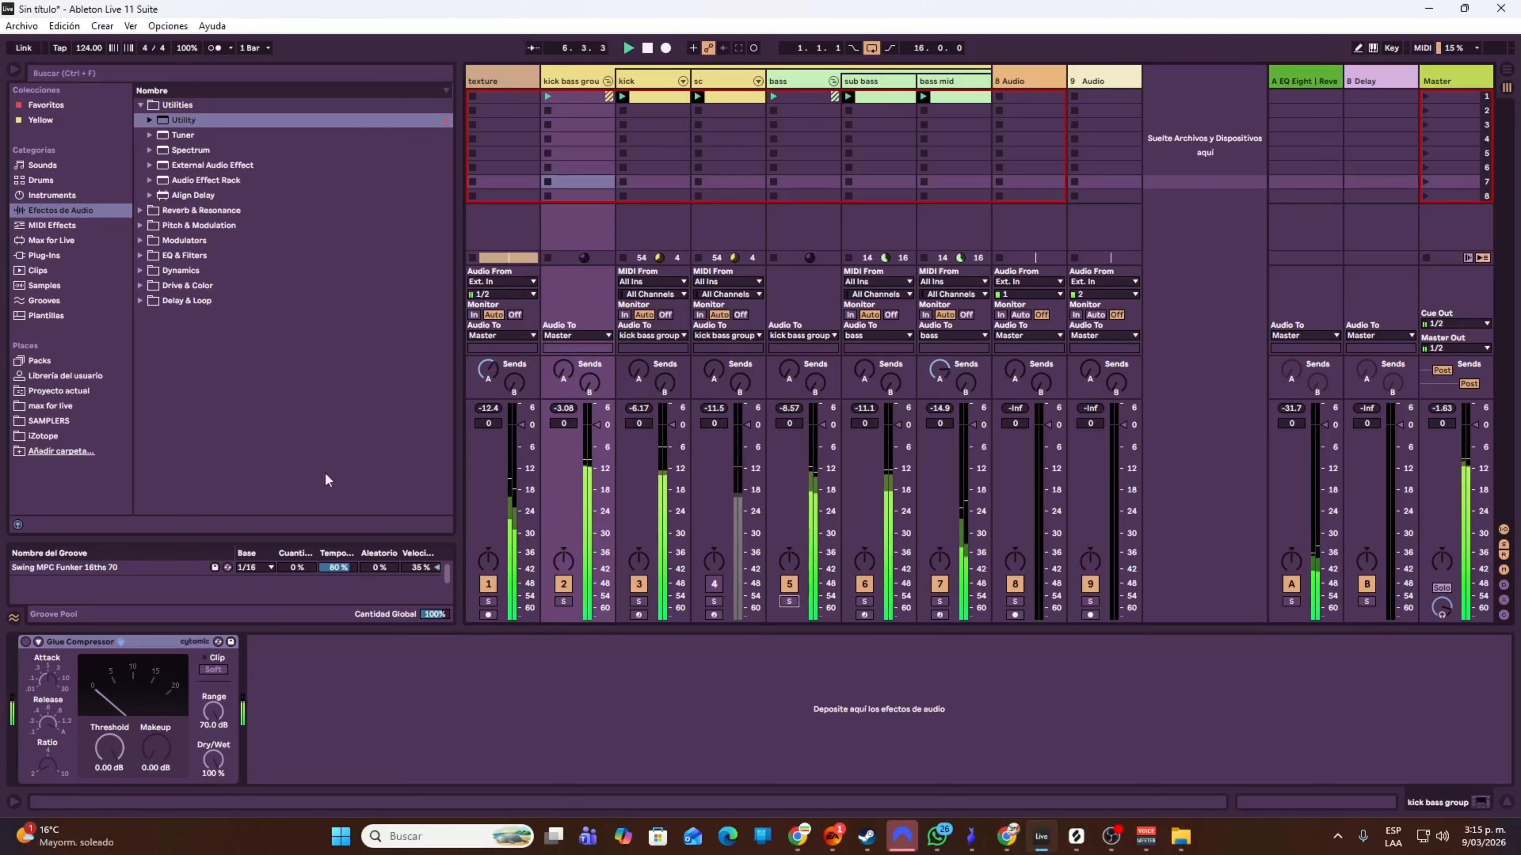
pyautogui.click(26, 643)
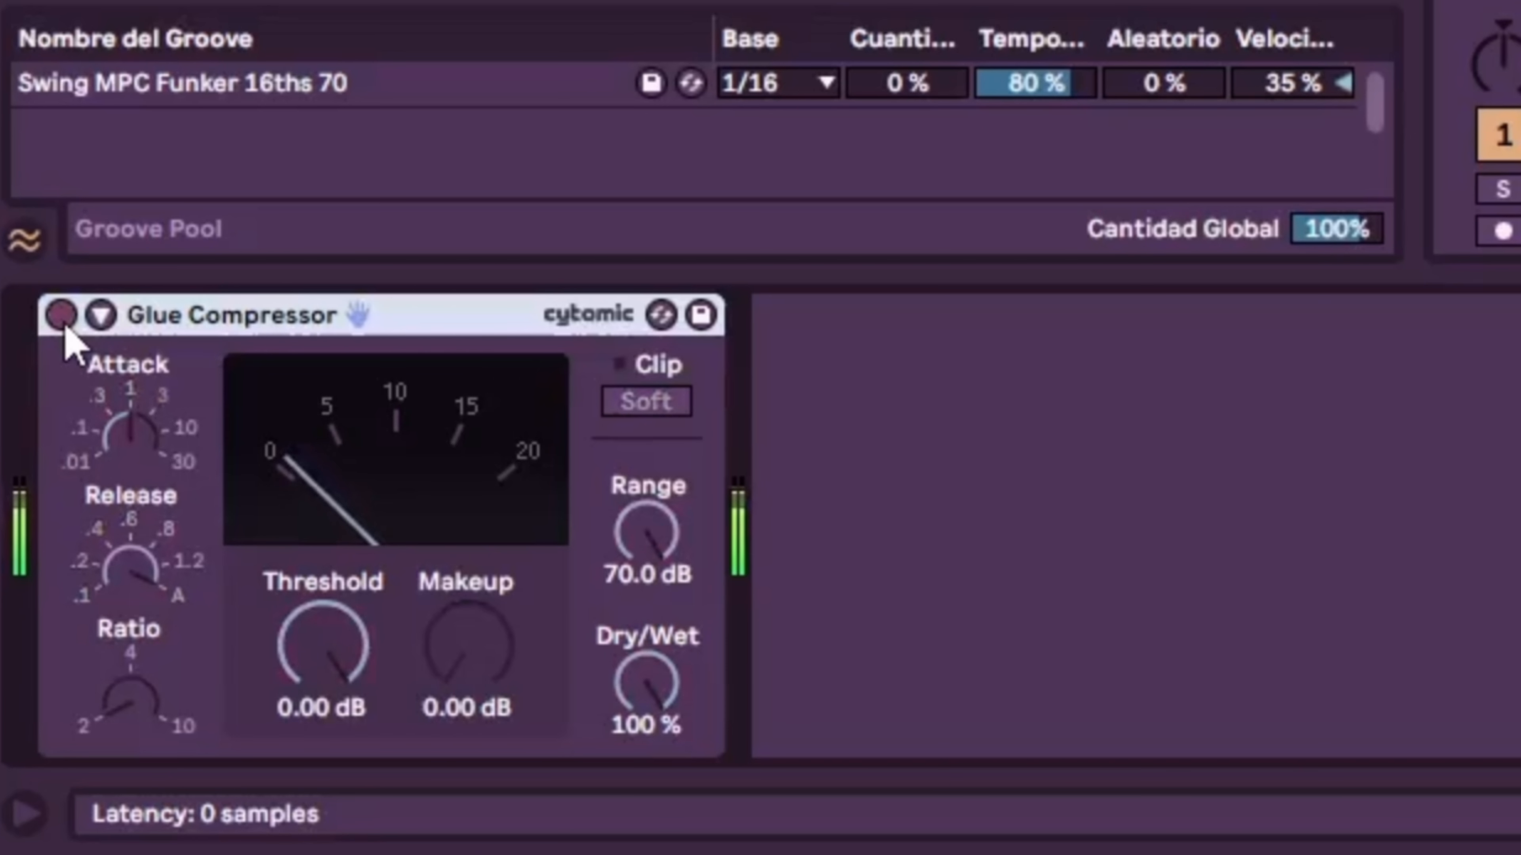
pyautogui.click(63, 324)
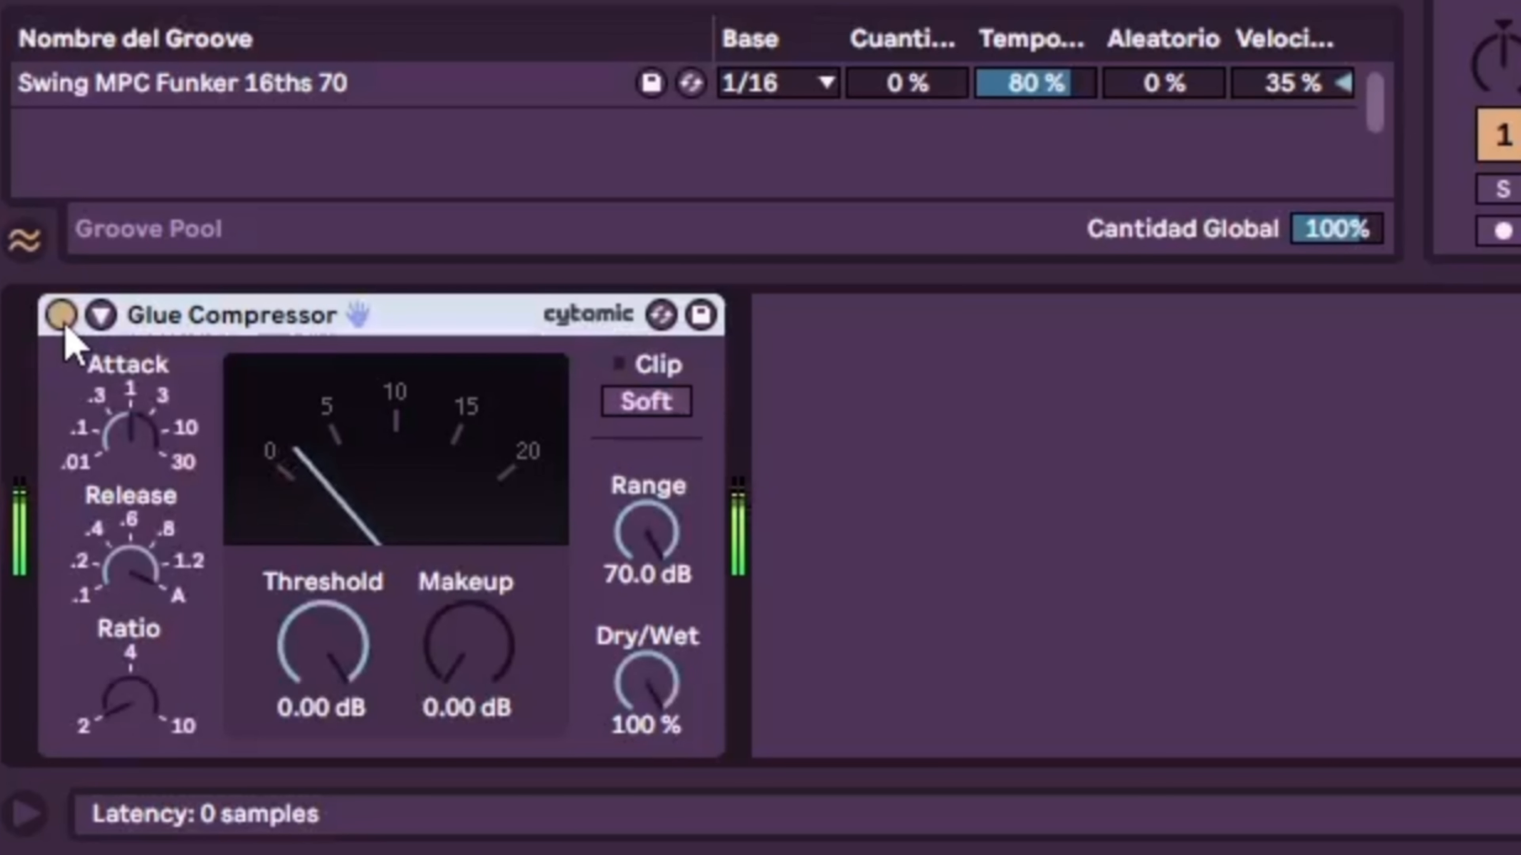
pyautogui.click(63, 324)
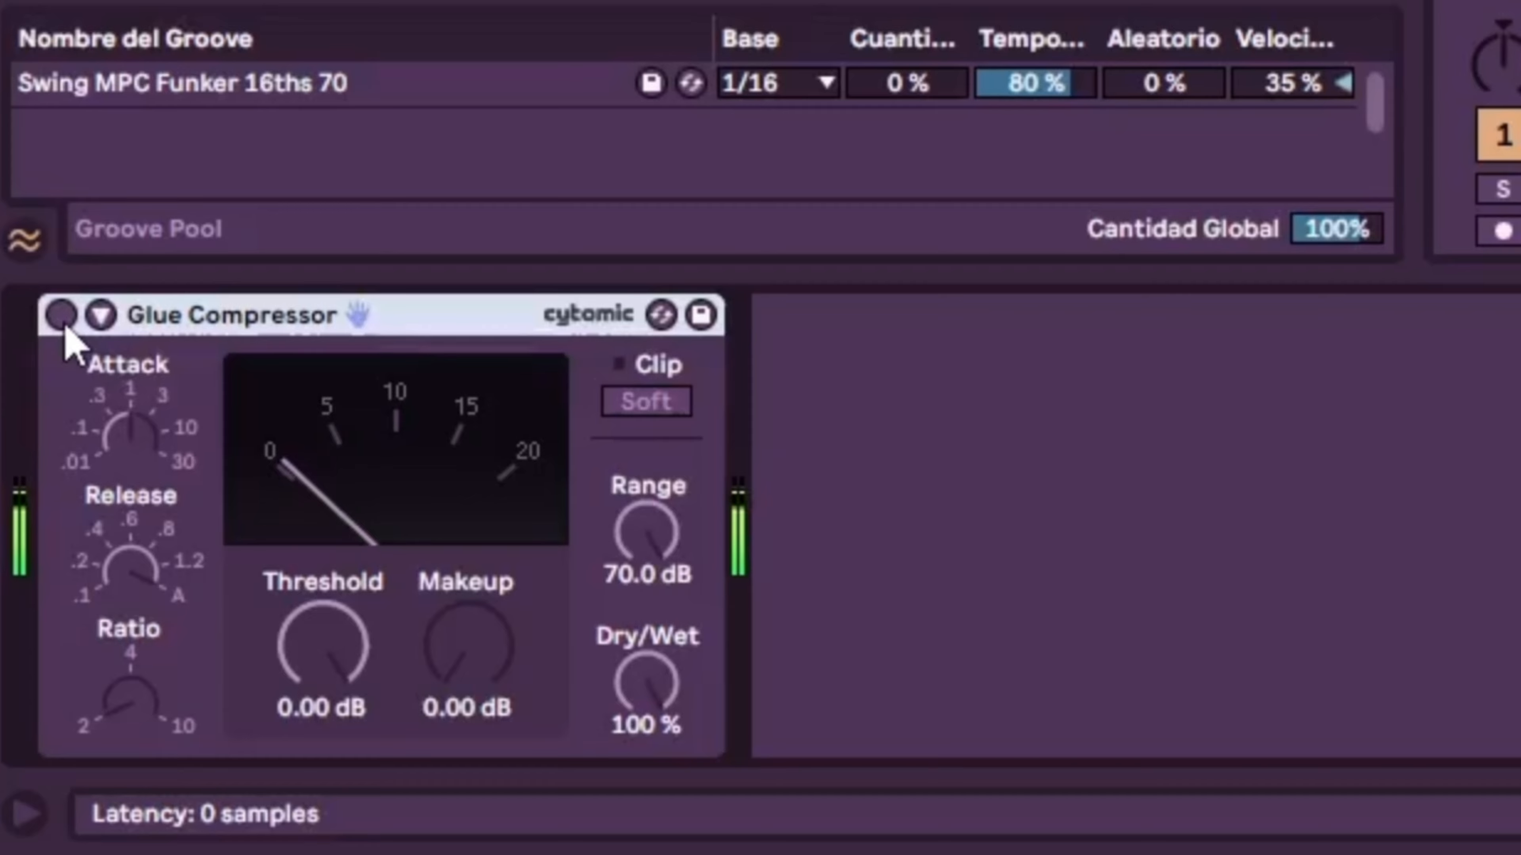
pyautogui.click(64, 327)
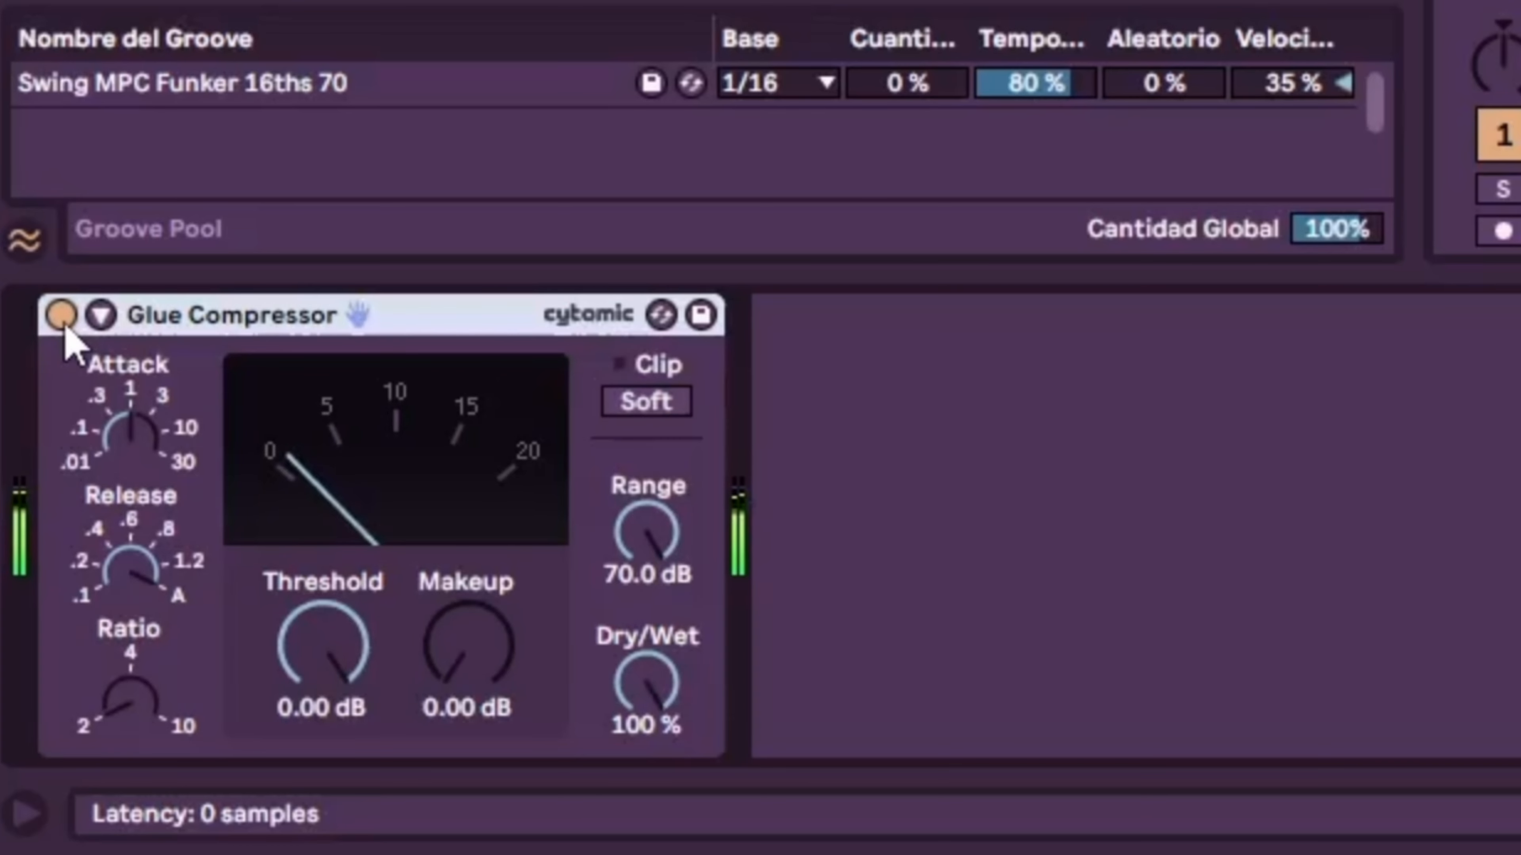
pyautogui.click(64, 327)
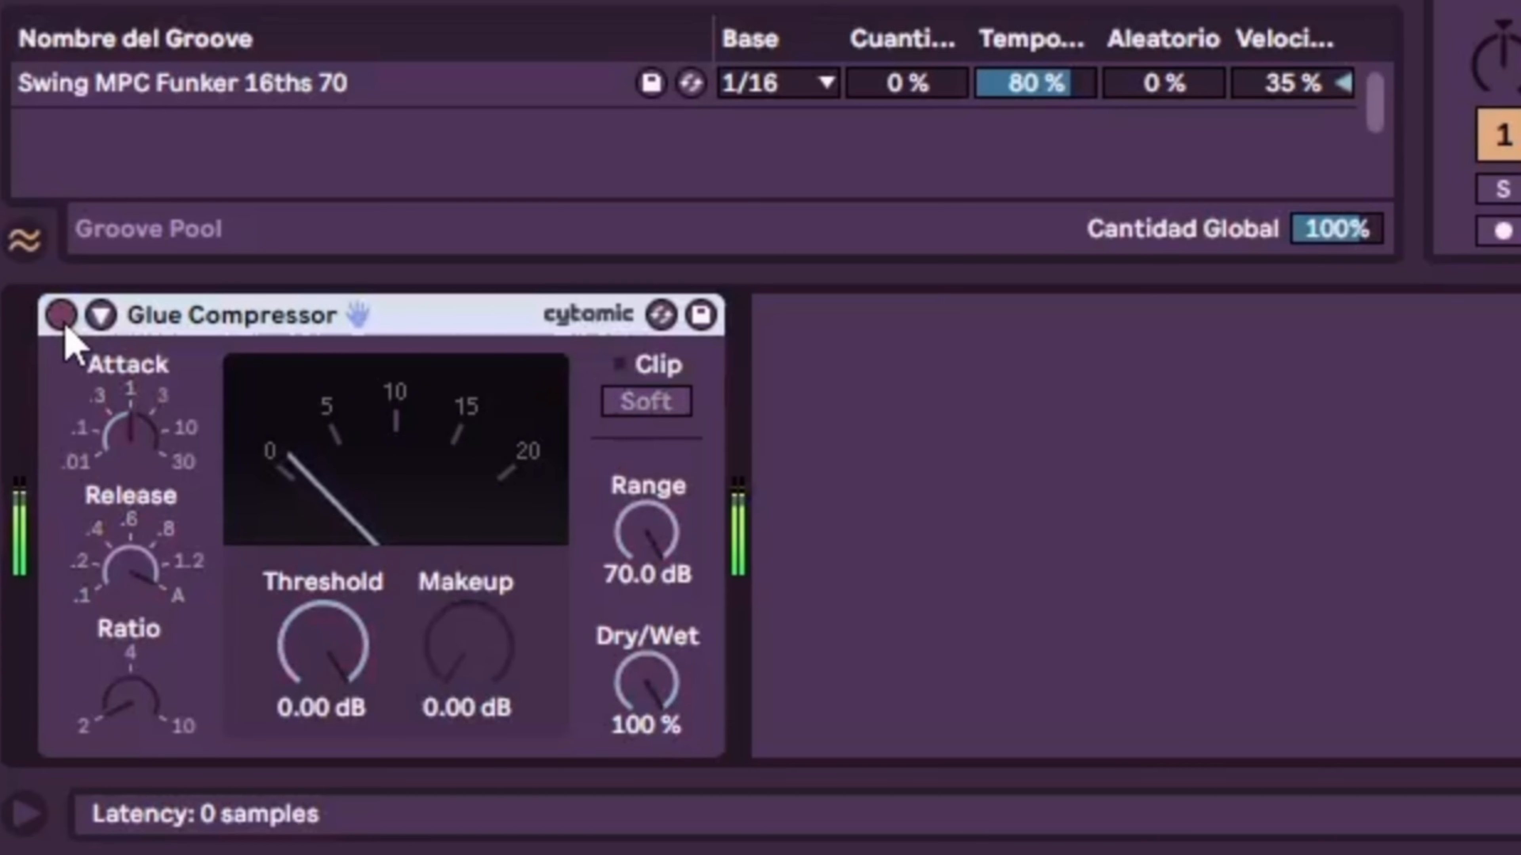
pyautogui.click(62, 315)
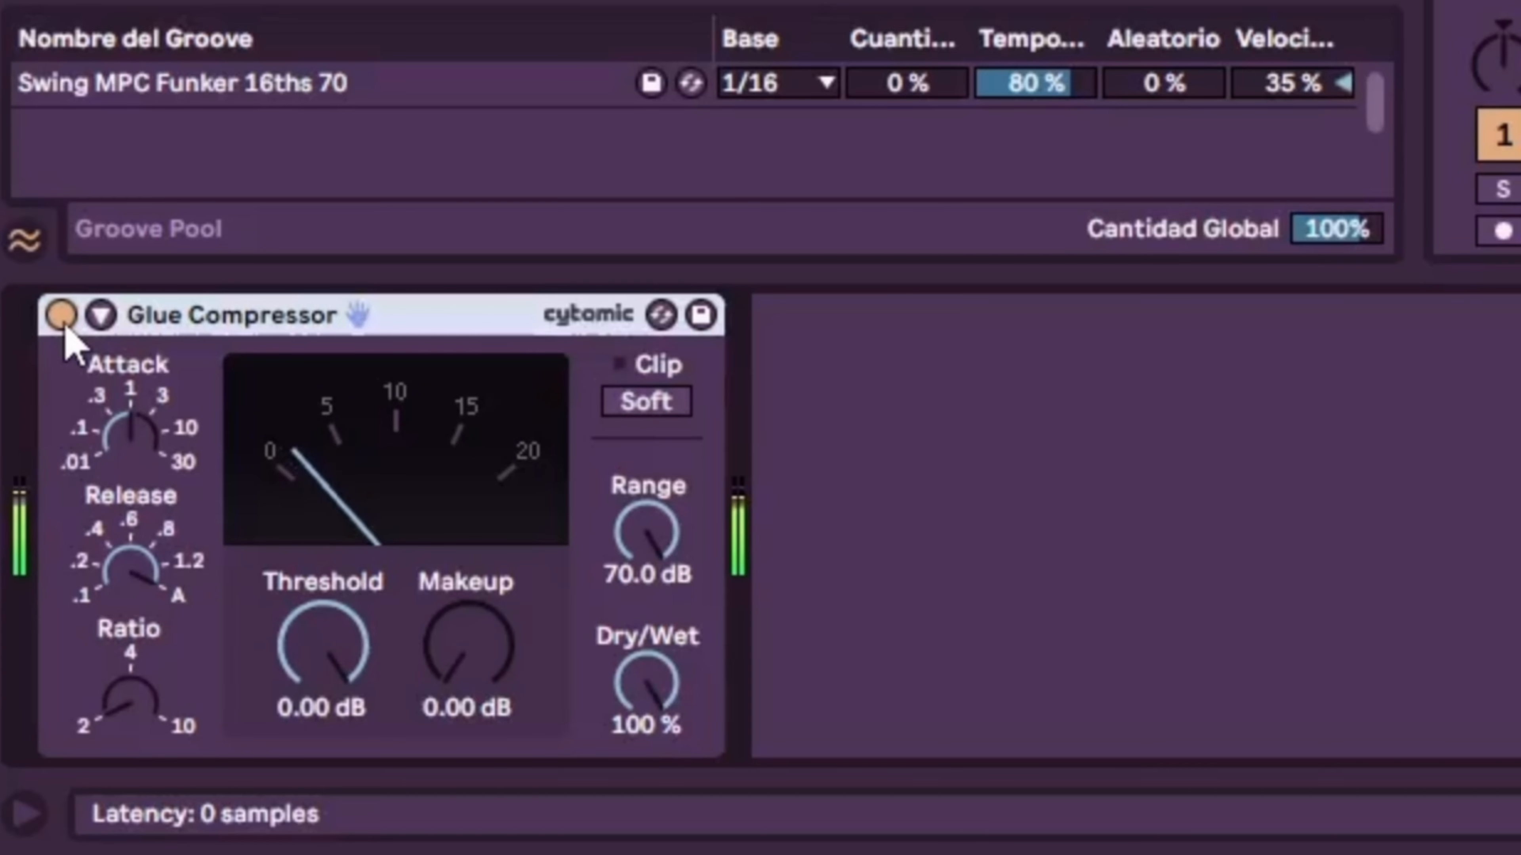
pyautogui.click(65, 327)
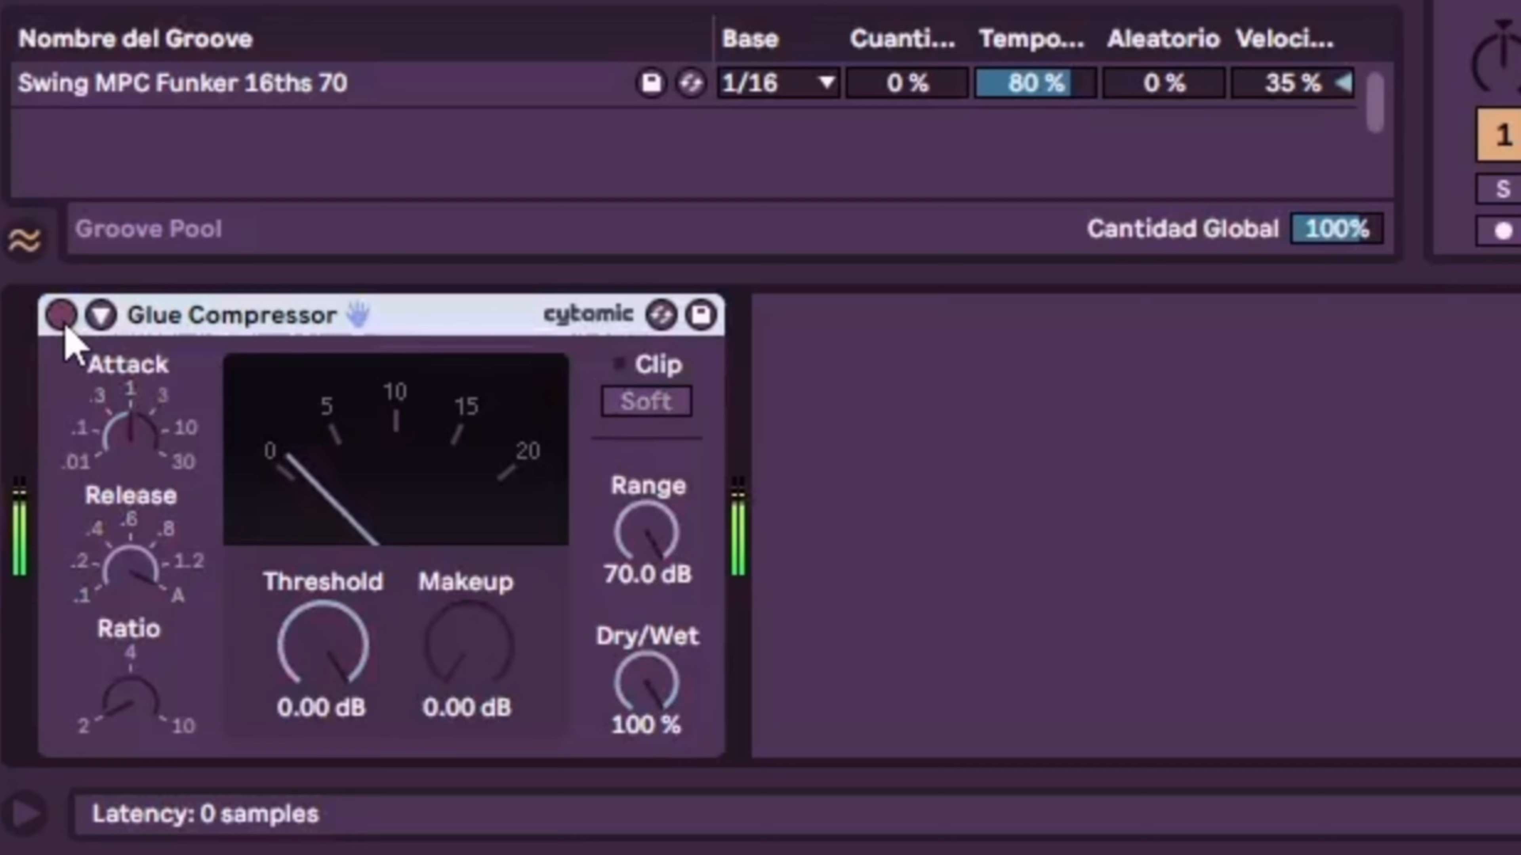
pyautogui.click(64, 327)
pyautogui.click(64, 327)
pyautogui.click(65, 327)
pyautogui.click(64, 327)
pyautogui.click(64, 327)
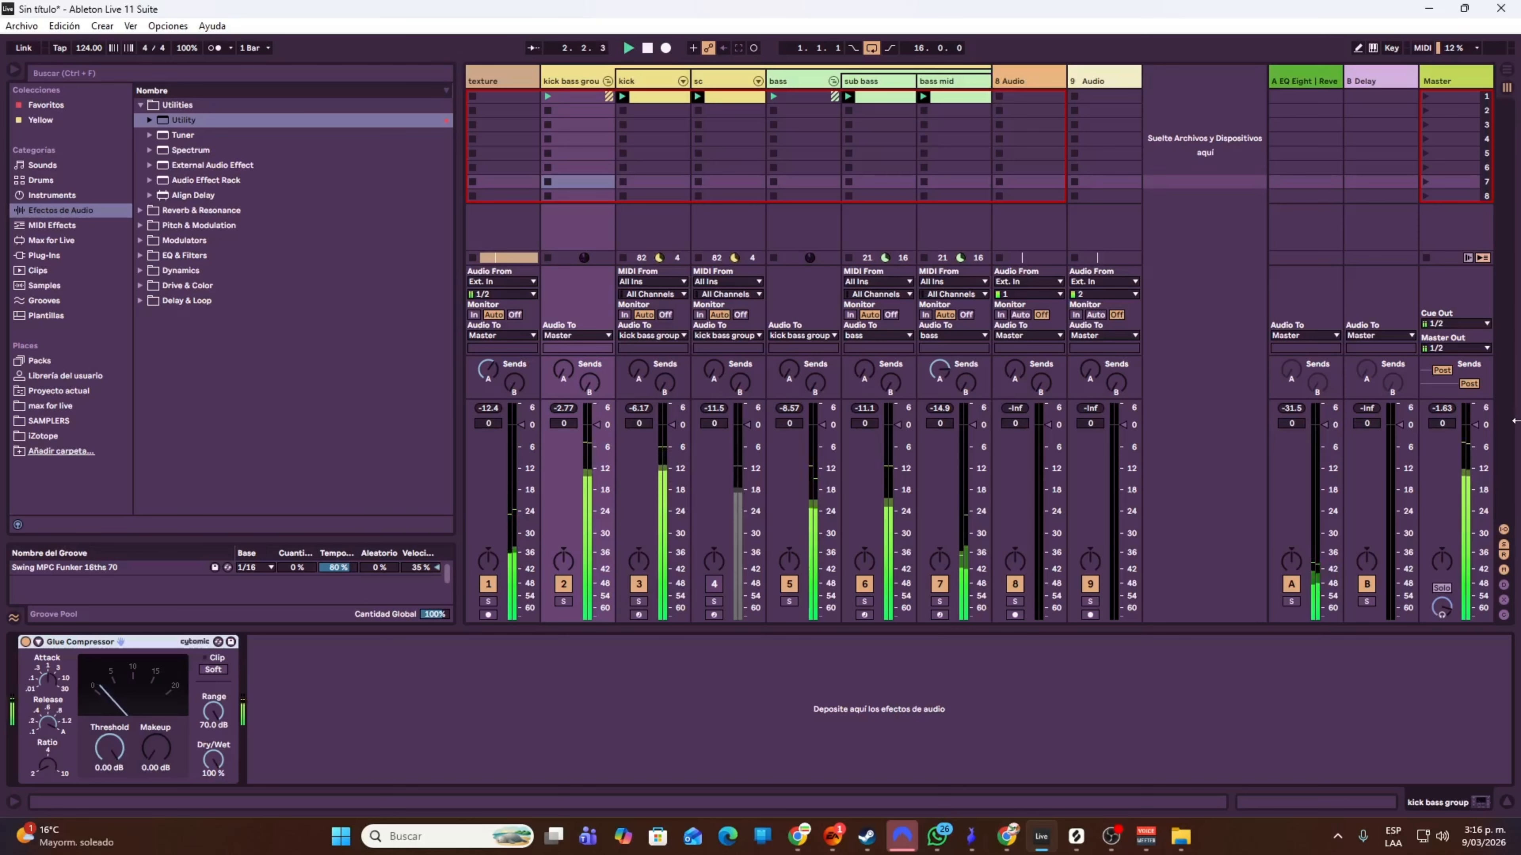